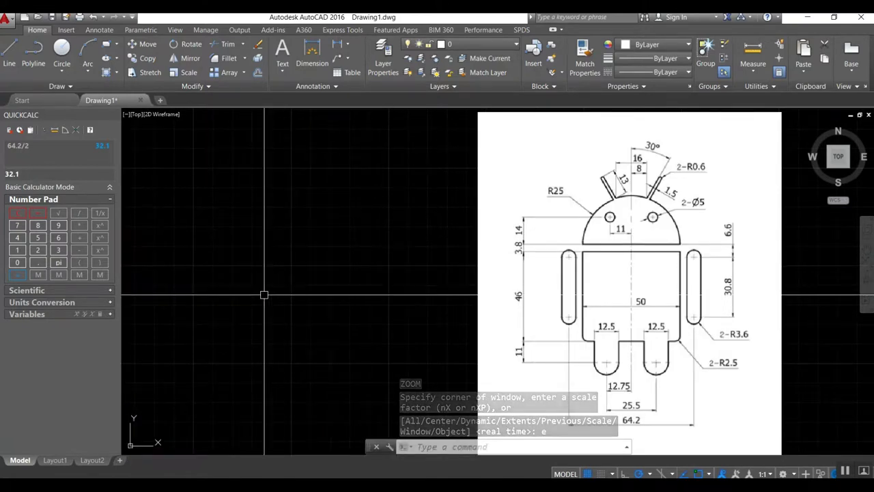
Start the LINE command with L beside the robot reference image
text(l)
key(Return)
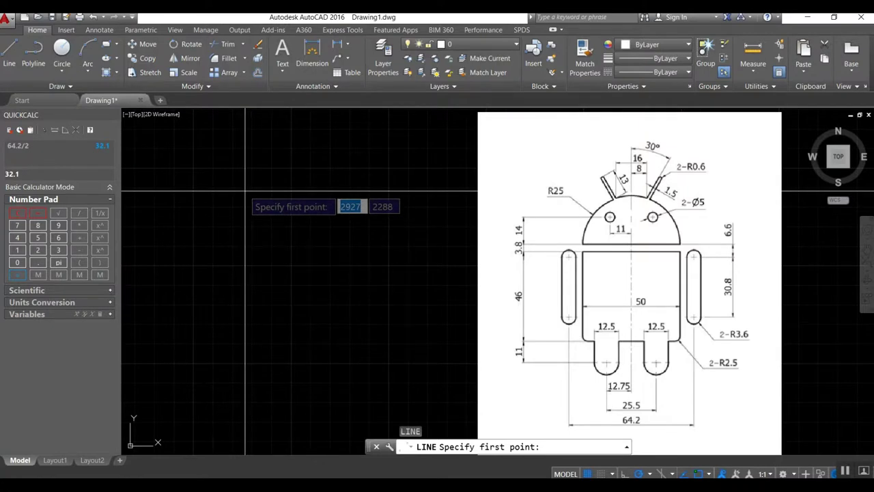
Draw the 50-unit top line and offset a copy 3.8 below it
click(245, 191)
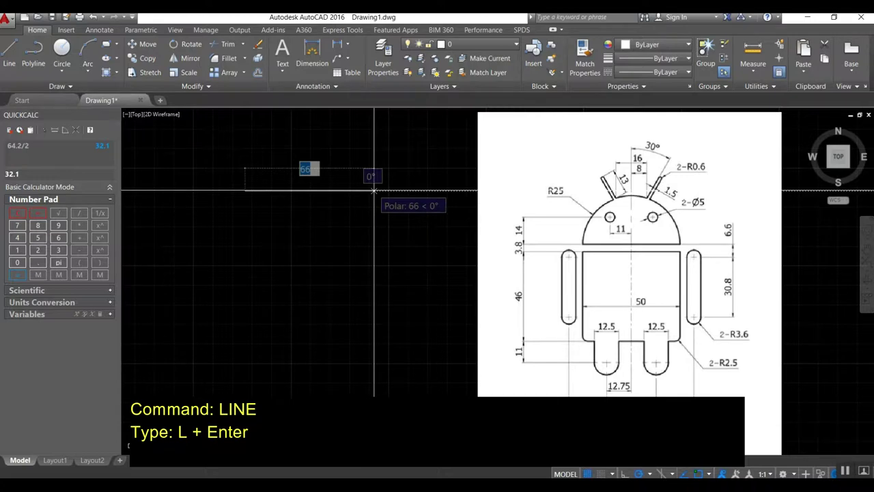
key(Return)
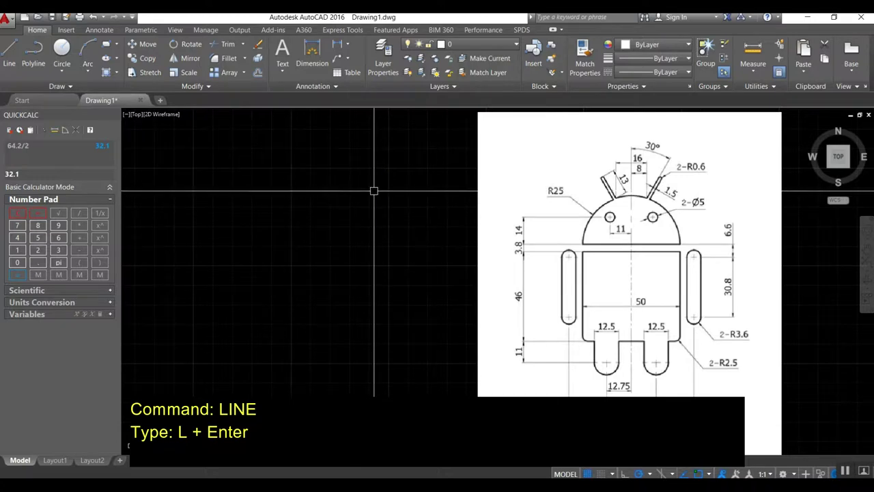
text(o)
key(Return)
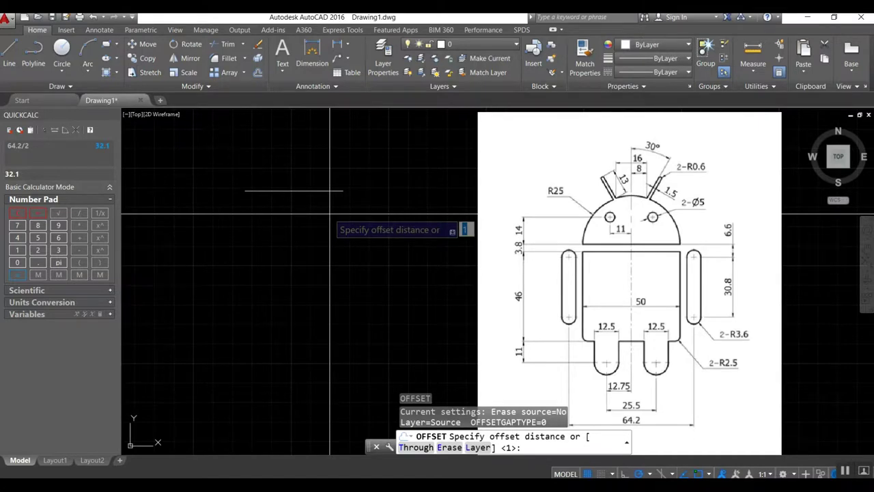
key(Return)
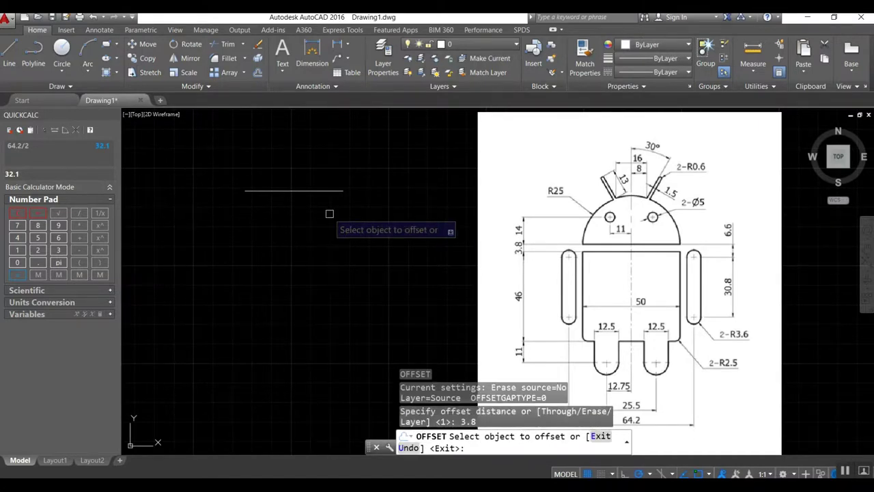
click(316, 192)
click(320, 205)
key(Return)
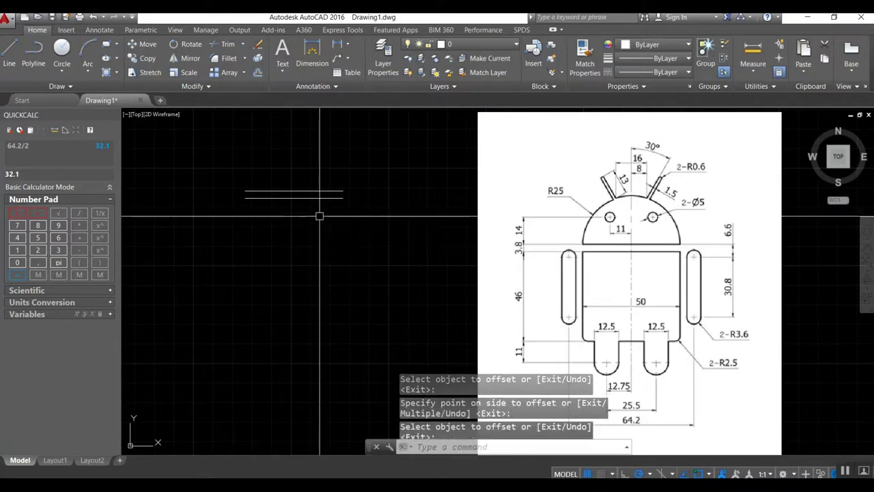
Offset the second line 46 downward to form the body's bottom edge
text(o)
key(Return)
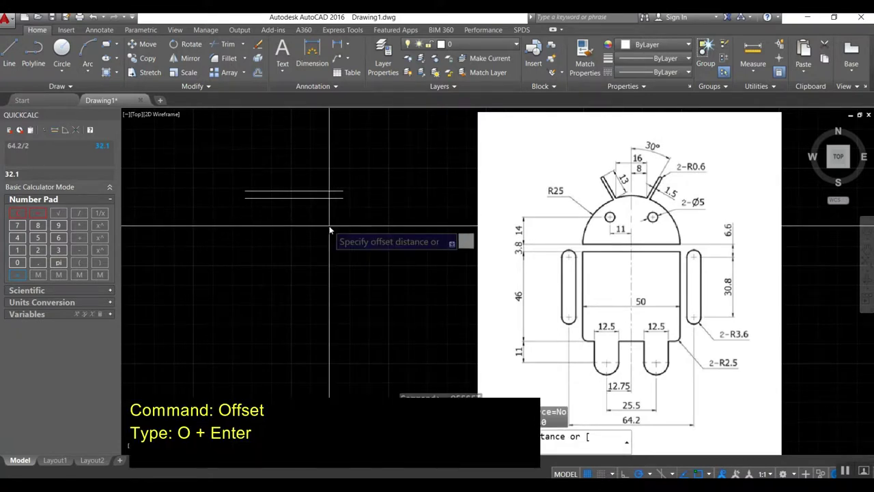
text(46)
key(Return)
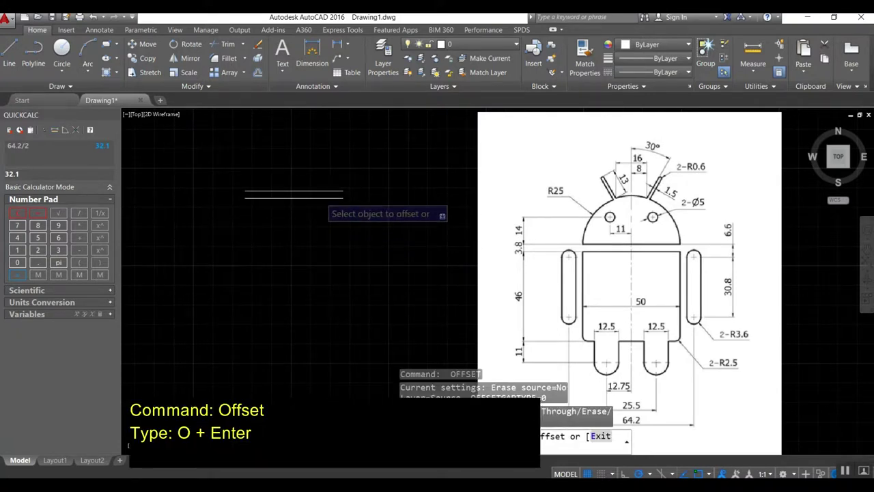
click(320, 198)
click(313, 248)
key(Return)
Draw the right and left vertical sides to close the 50 by 46 body
text(l)
key(Return)
click(342, 198)
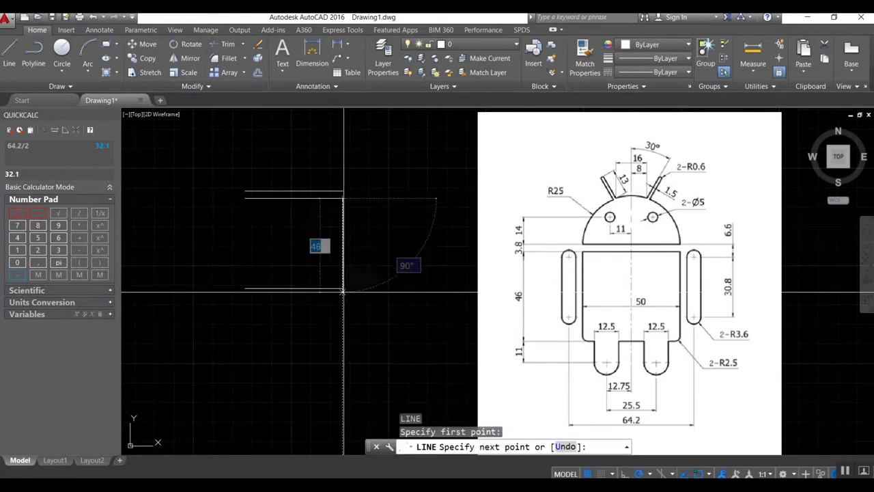
click(342, 288)
key(Return)
key(Return)
click(244, 287)
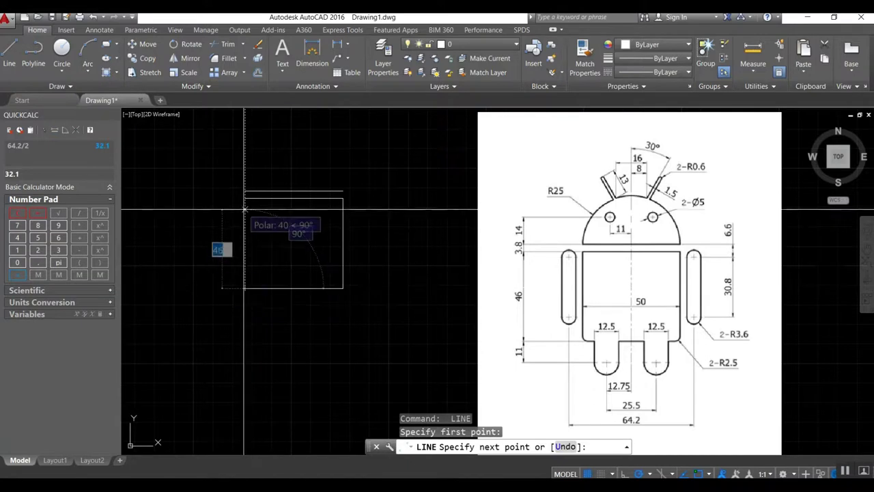
click(244, 199)
key(Return)
text(c)
key(Return)
Draw a 2P circle across the top line's two endpoints
text(2p)
key(Return)
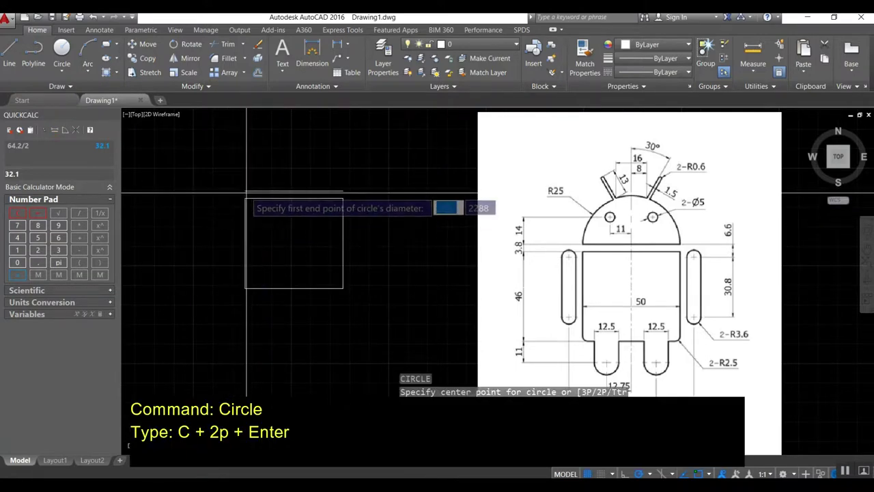
click(245, 192)
click(342, 187)
Trim away the circle's lower half, leaving a semicircular head
key(Return)
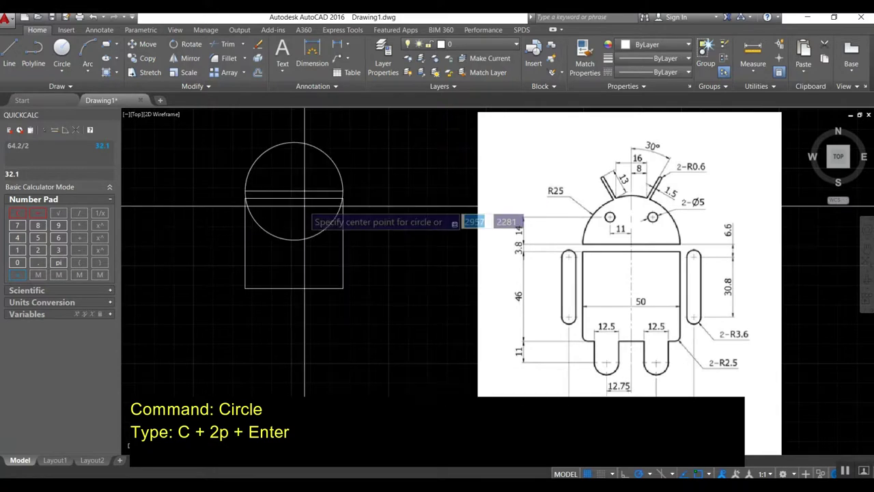
key(Escape)
text(tr)
key(Return)
click(316, 191)
key(Return)
click(316, 232)
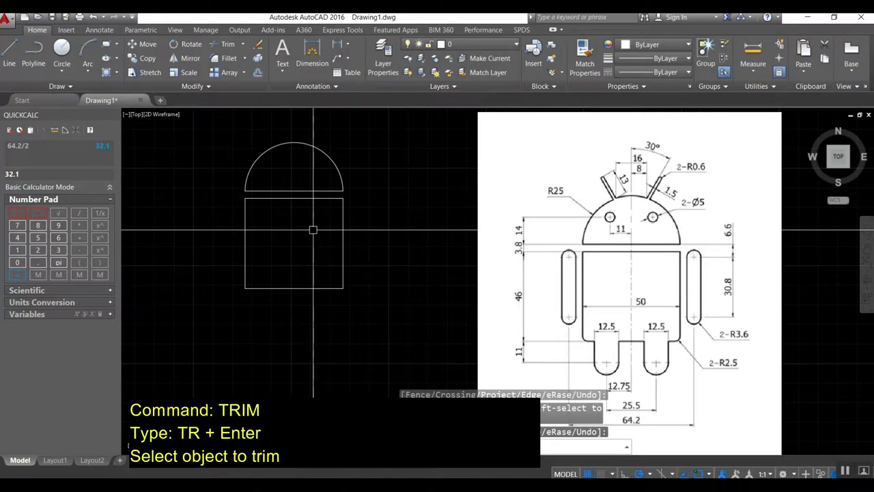
Offset the body's bottom edge 11 downward
text(o)
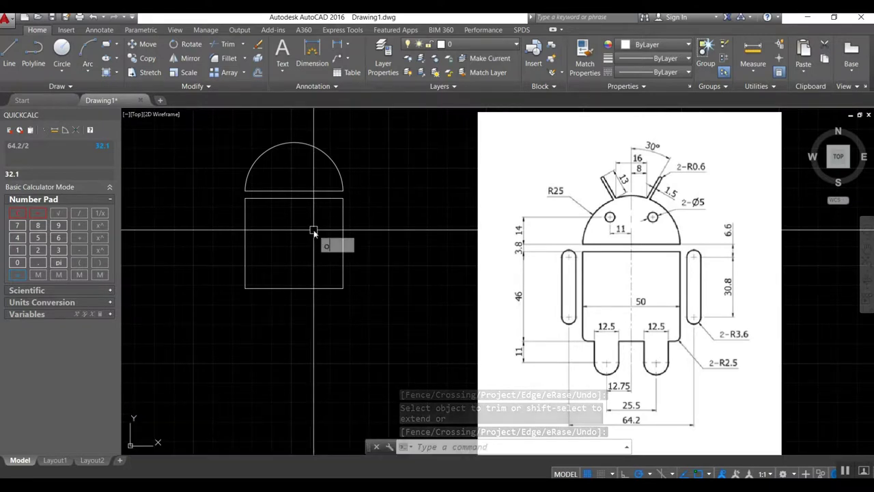
key(Return)
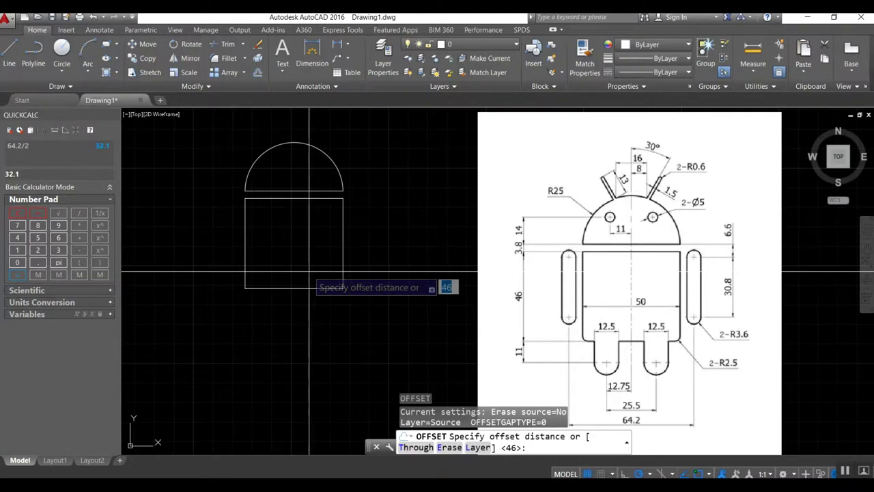
key(Return)
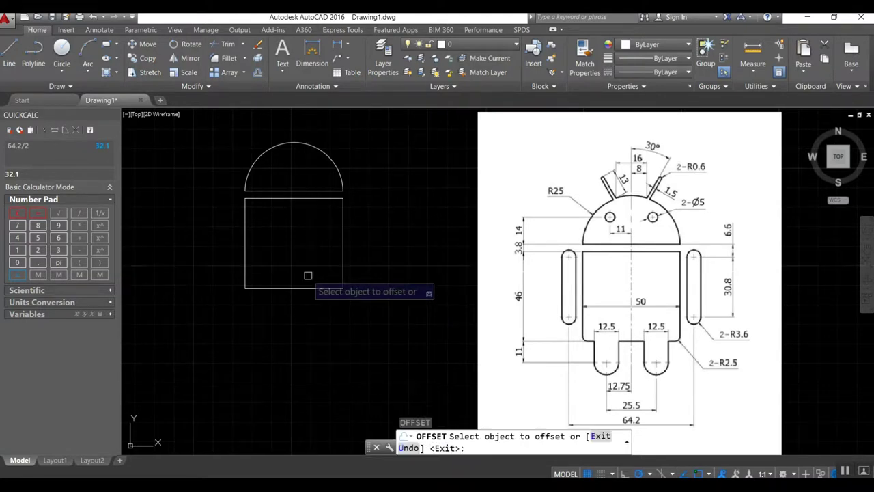
click(307, 288)
click(292, 342)
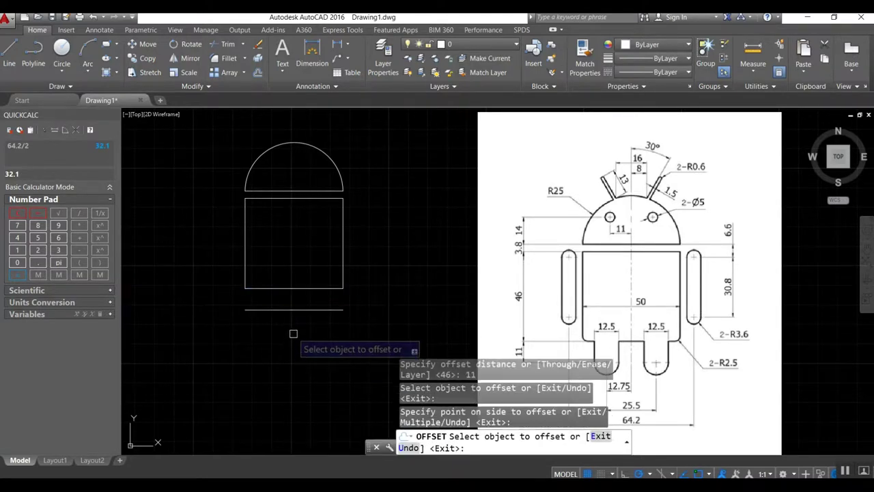
key(Return)
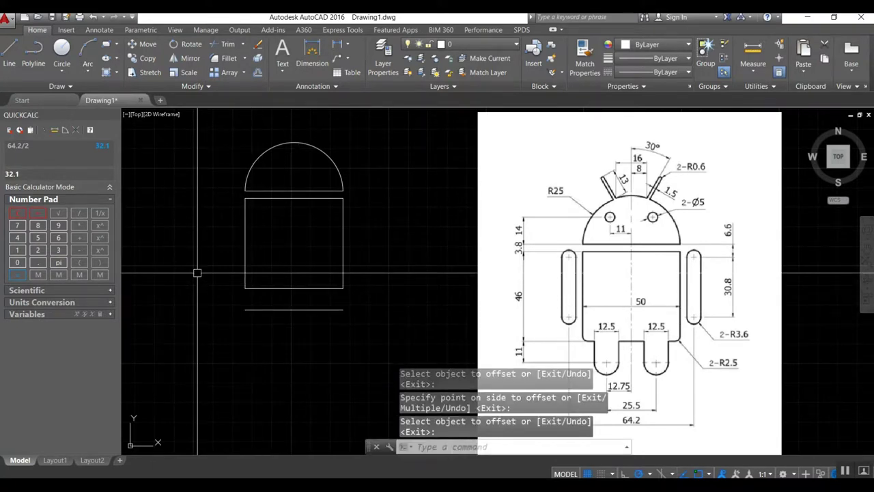
text(l)
key(Return)
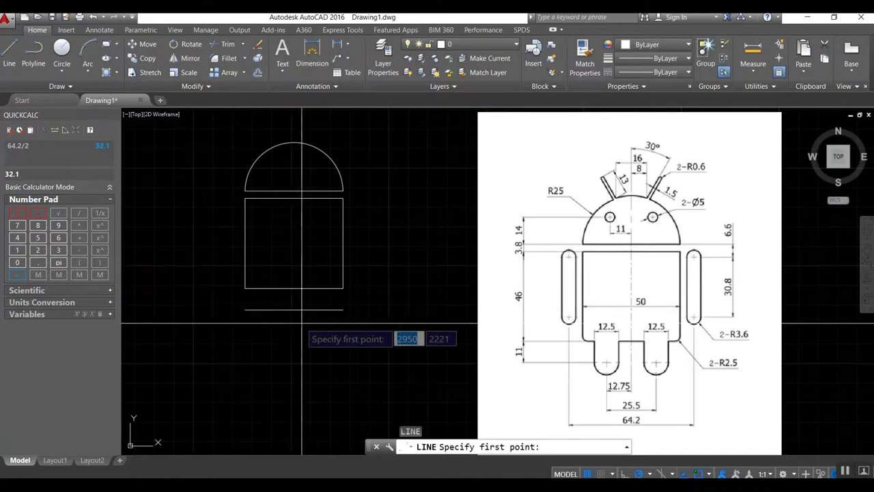
Draw a vertical centre line through the robot with ortho mode on
click(294, 143)
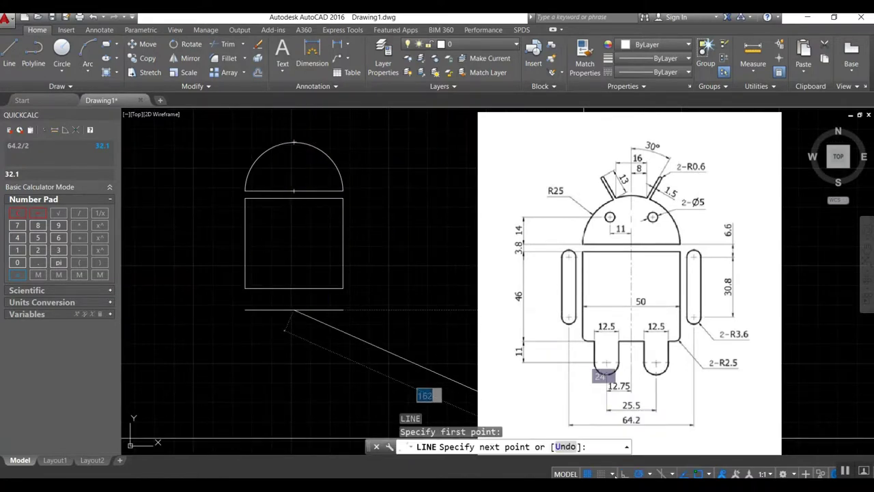
click(623, 474)
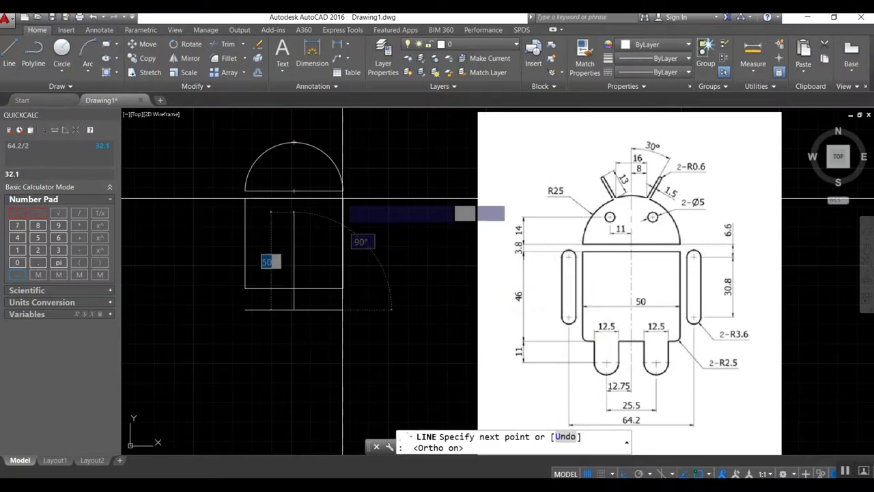
click(295, 119)
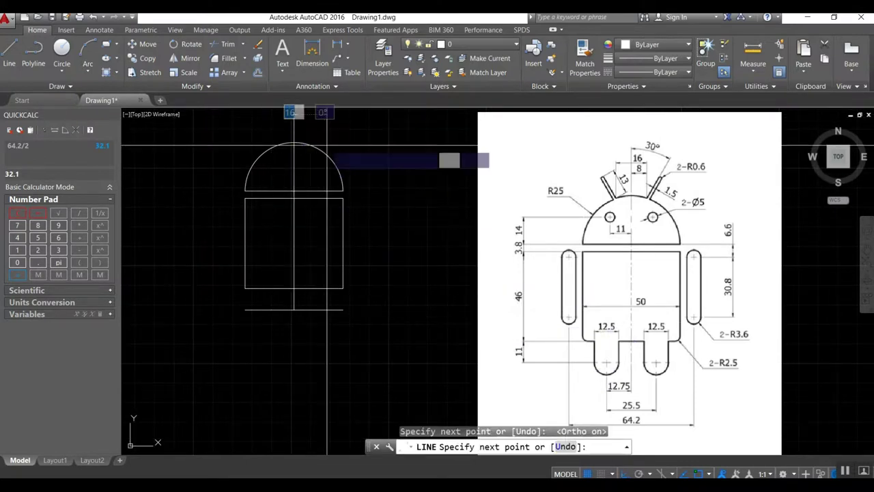
key(Return)
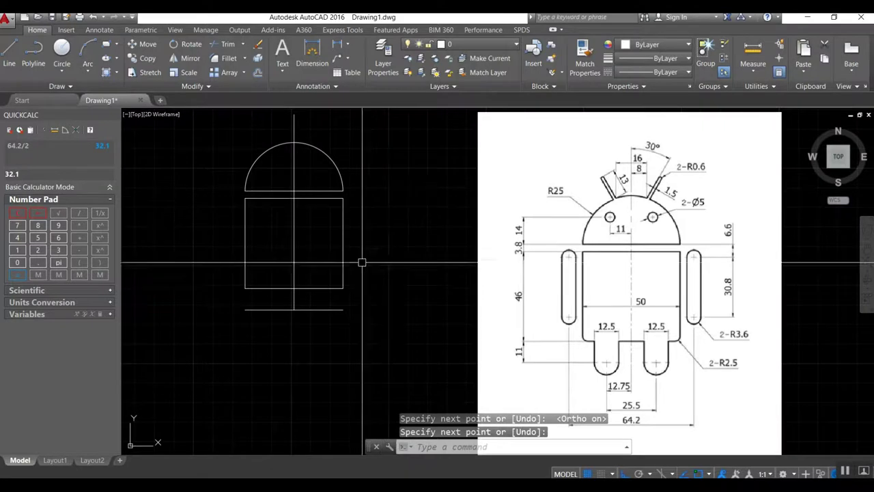
Set the centre line's colour to Red in Quick Properties
click(294, 251)
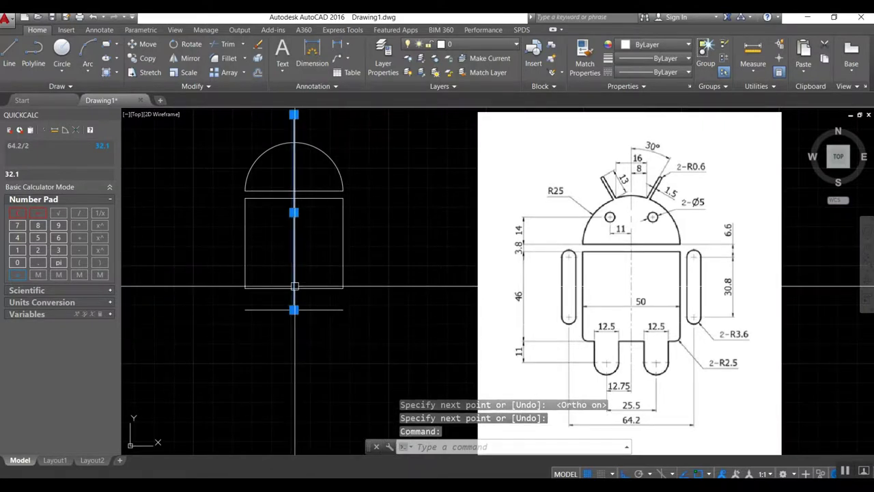
right_click(294, 307)
click(335, 273)
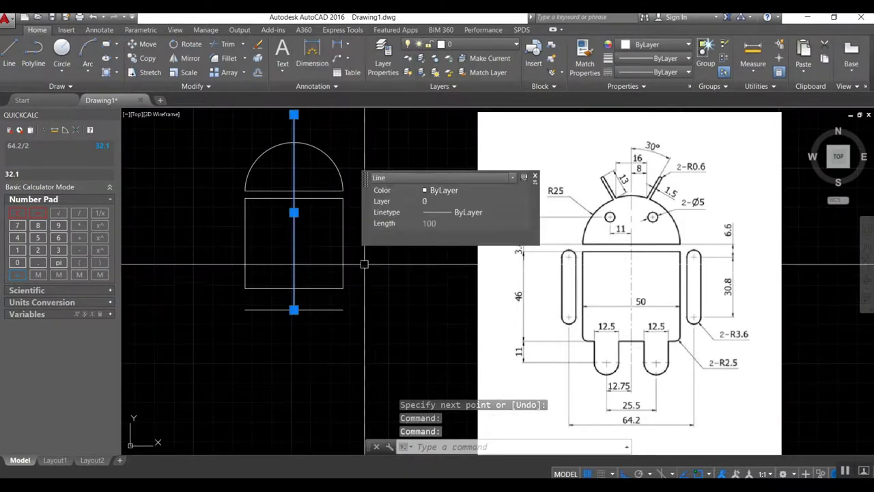
click(461, 189)
click(435, 219)
Offset the red centre line 12.75 to the left
text(o)
key(Return)
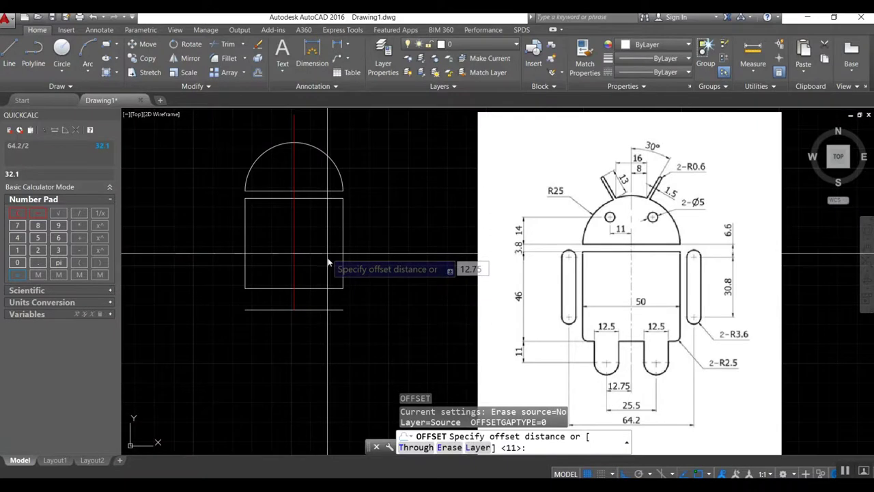
key(Return)
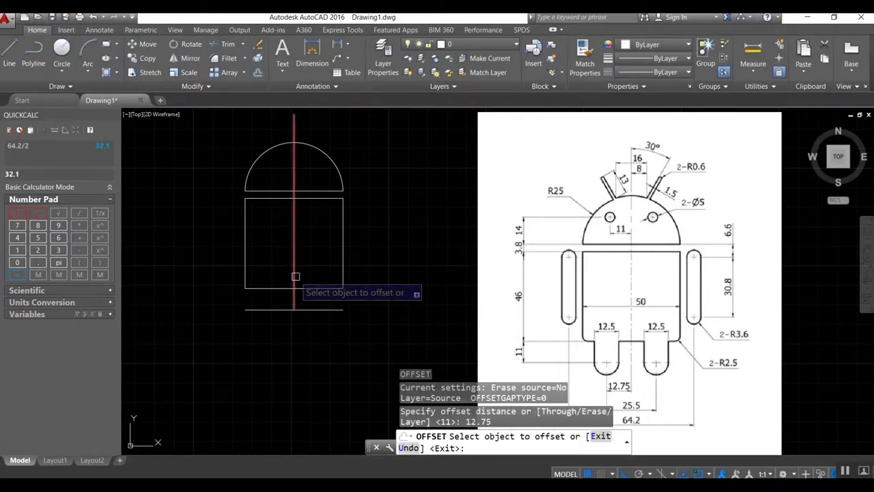
click(295, 277)
click(253, 275)
key(Return)
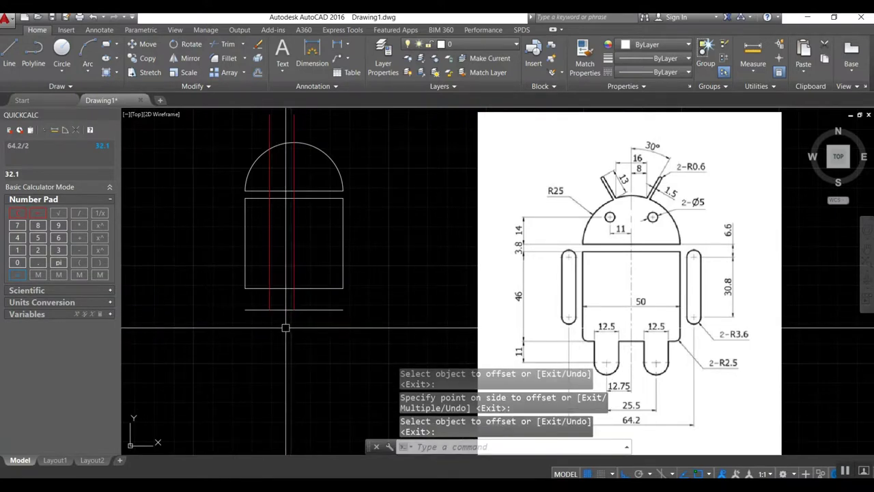
Draw a 12.5-diameter leg circle where the left red line meets the legs line
text(c)
key(Return)
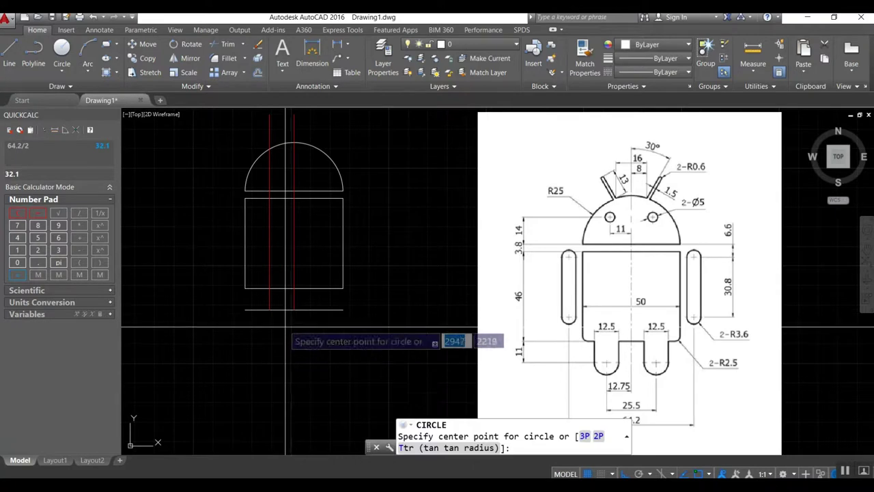
click(268, 310)
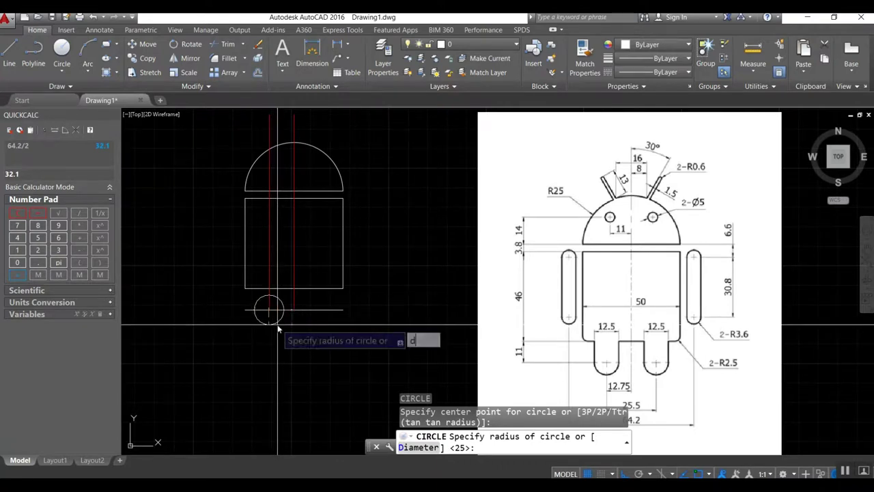
key(Return)
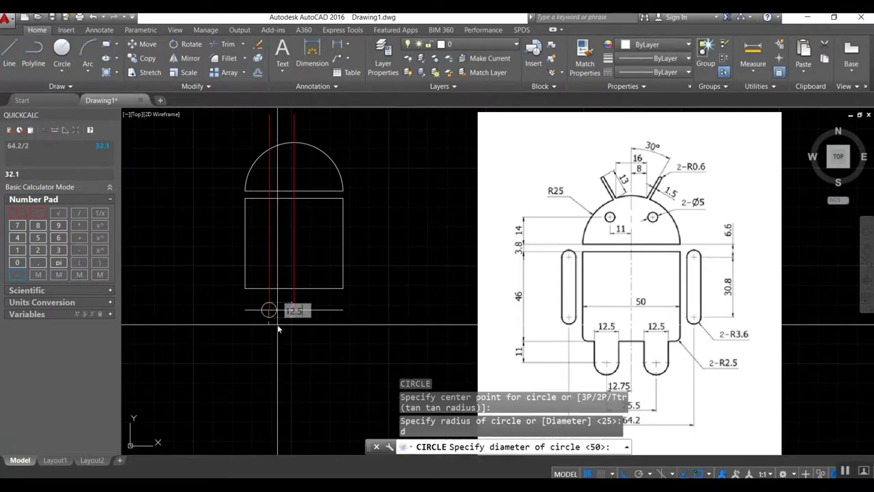
key(Return)
Draw the leg's side lines from the circle up to the body
text(l)
key(Return)
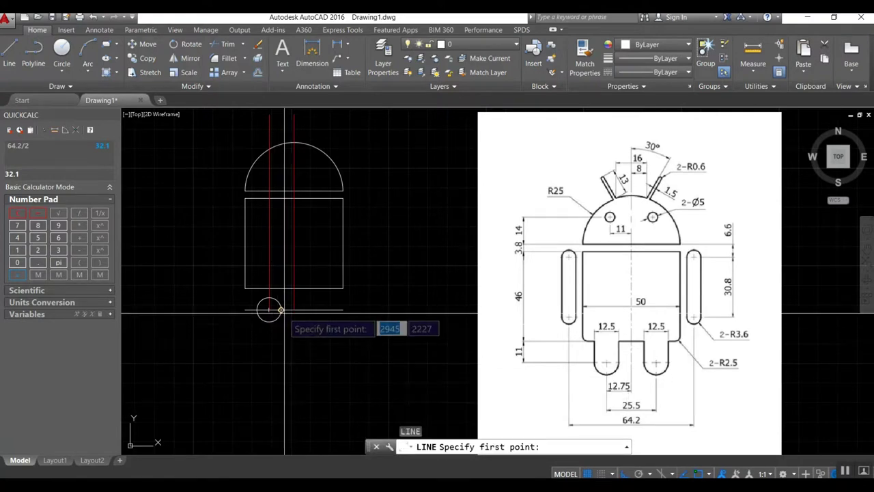
click(269, 310)
click(273, 296)
key(Return)
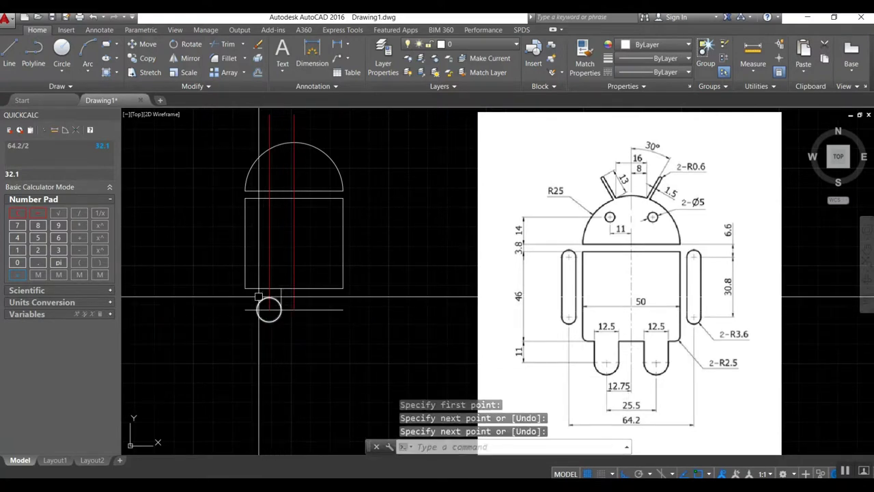
key(Return)
click(267, 307)
click(257, 290)
key(Return)
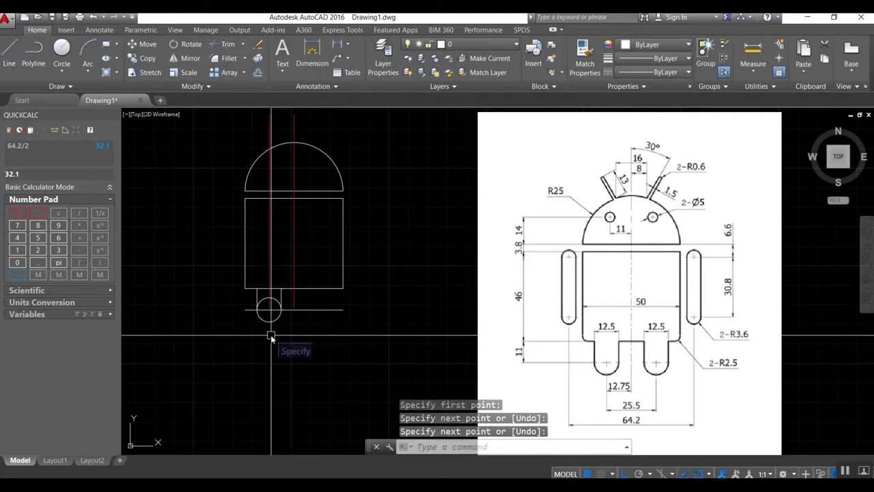
Trim away the leg circle's upper arc
text(tr)
key(Return)
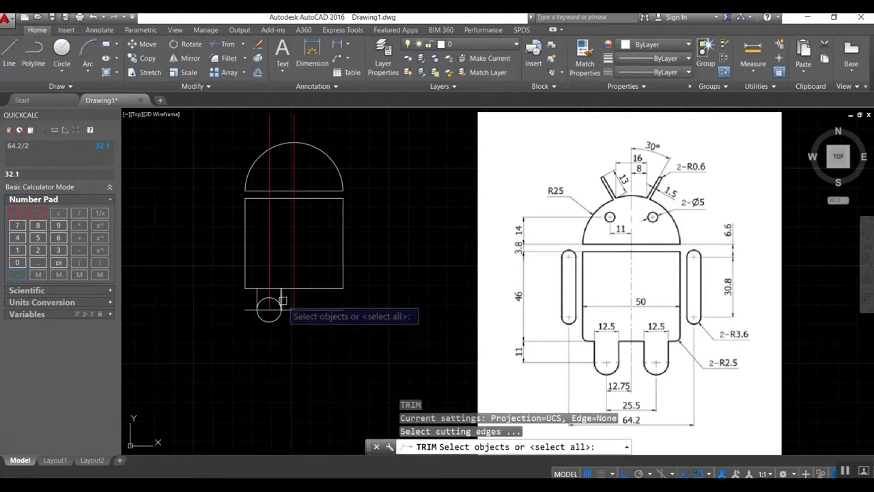
click(281, 307)
key(Return)
click(277, 302)
key(Return)
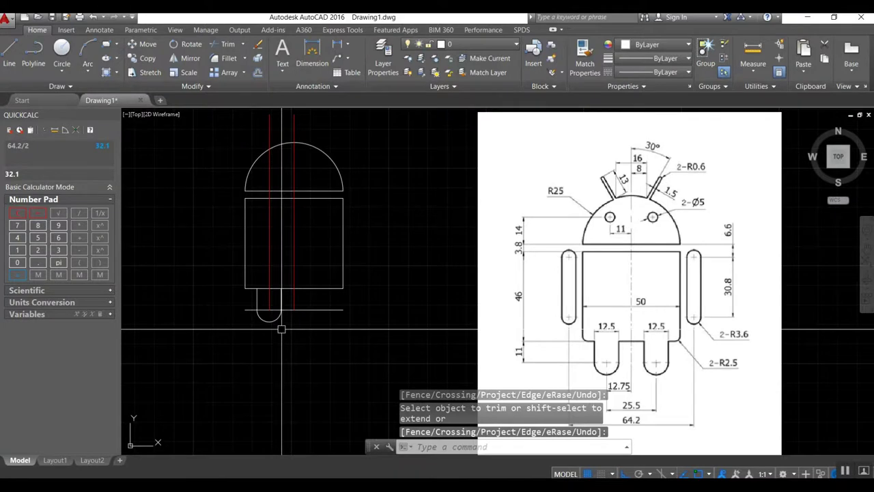
Mirror the leg's arc and side line about the centre line, keeping the original
text(mi)
key(Return)
click(268, 321)
click(257, 301)
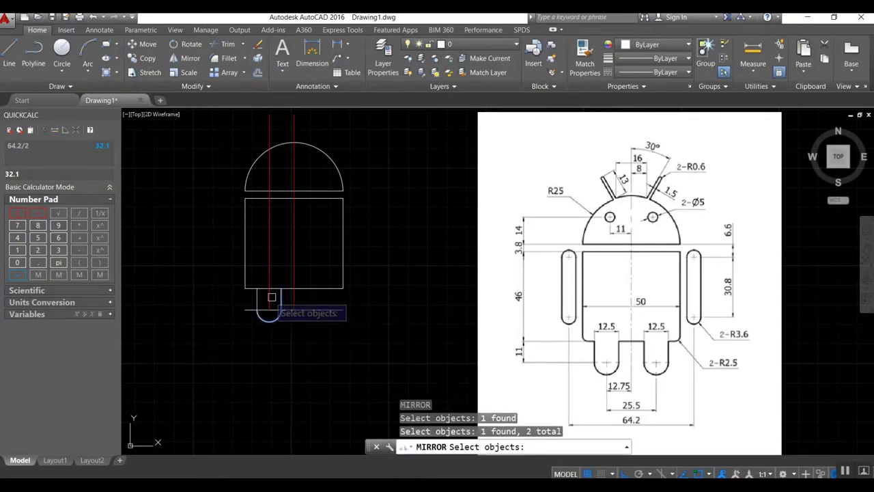
key(Return)
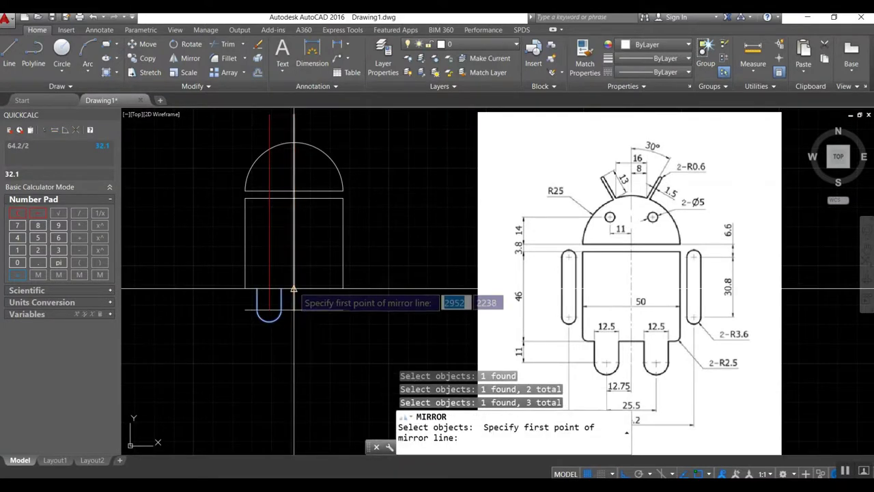
click(293, 302)
click(294, 307)
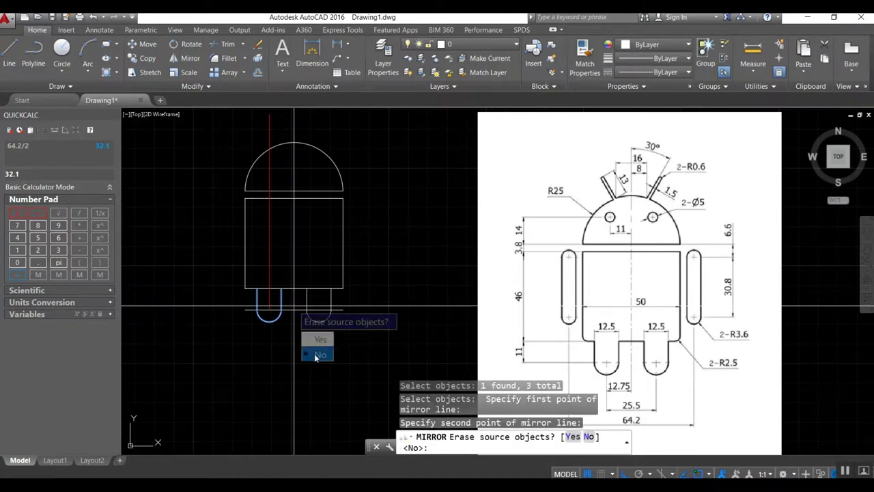
click(316, 355)
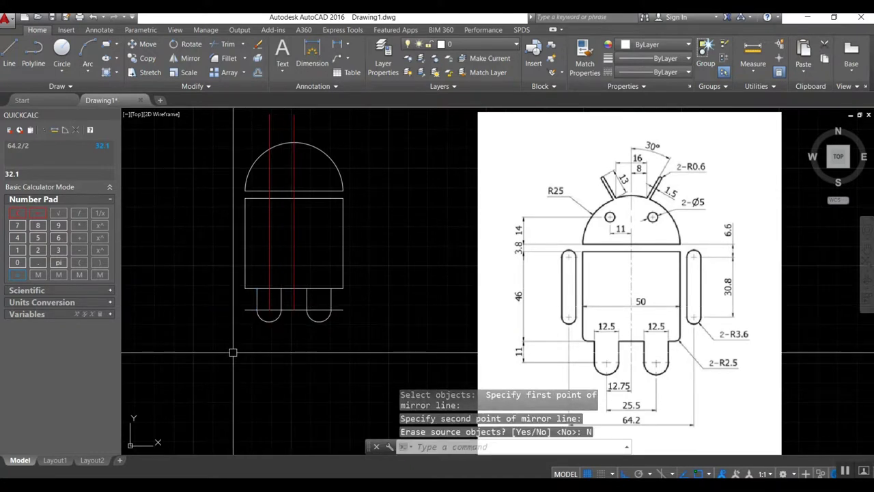
text(e)
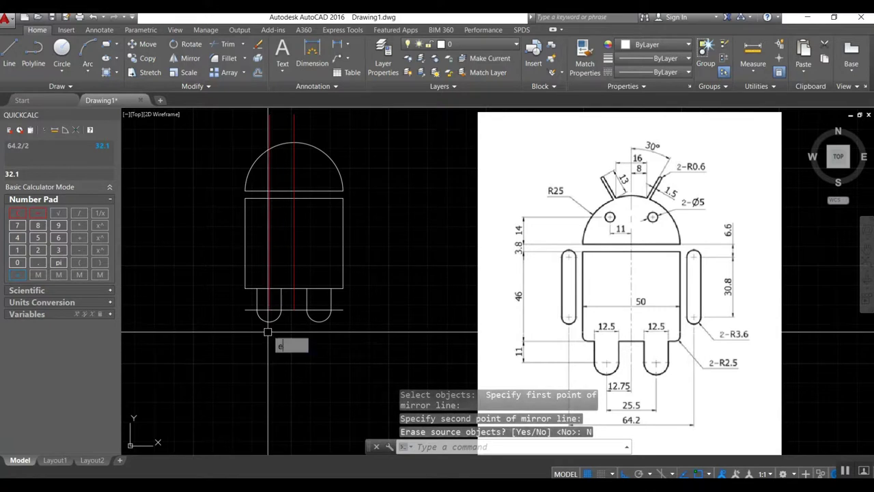
key(Return)
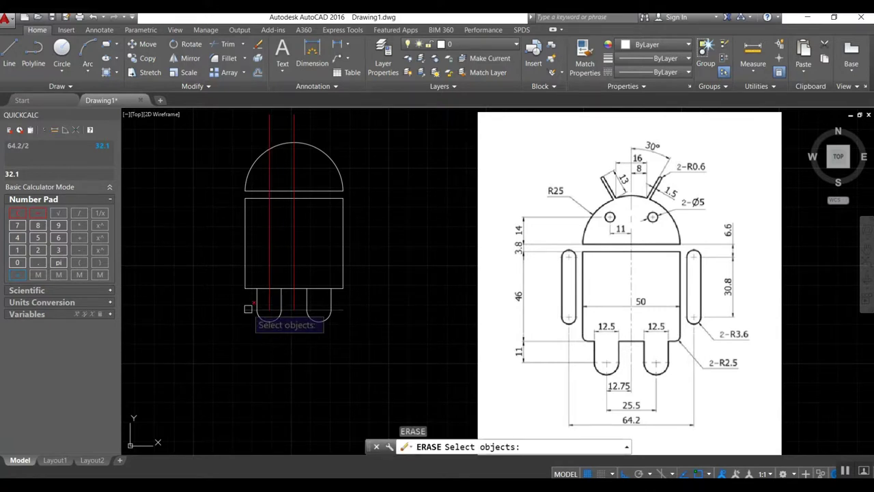
Match the bottom horizontal line's properties to the red centre line with MATCHPROP
key(Escape)
click(294, 309)
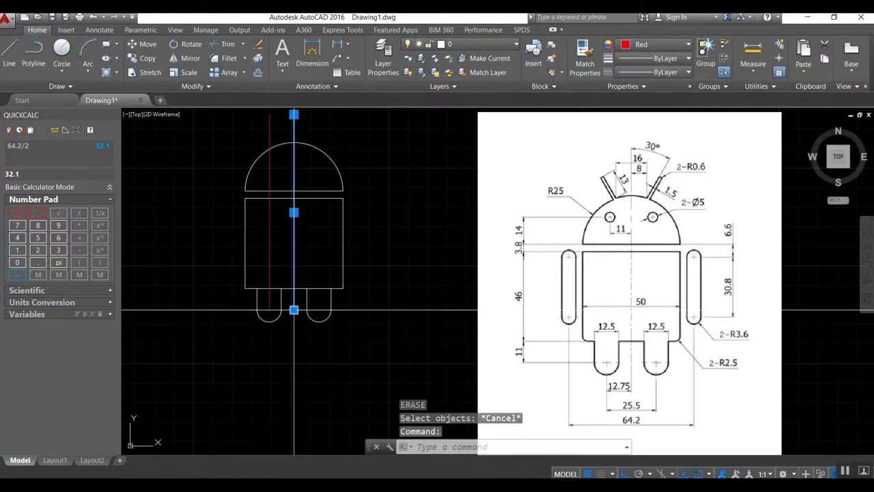
click(294, 310)
key(Escape)
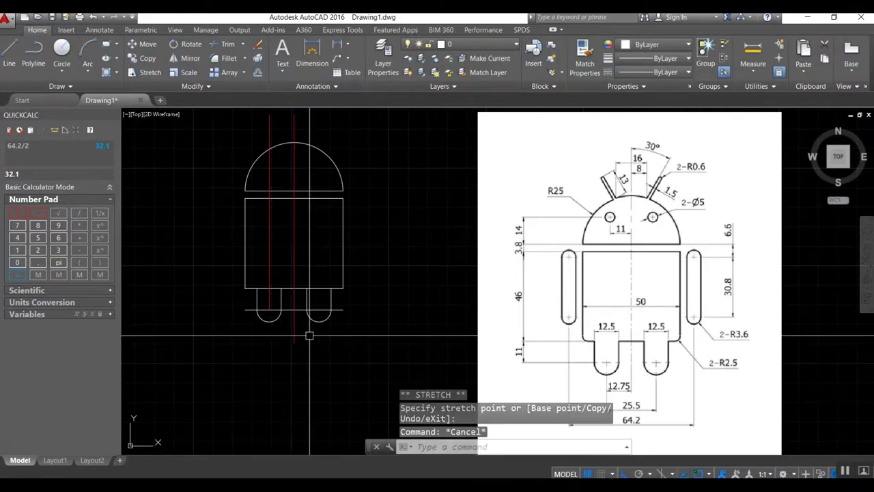
text(m)
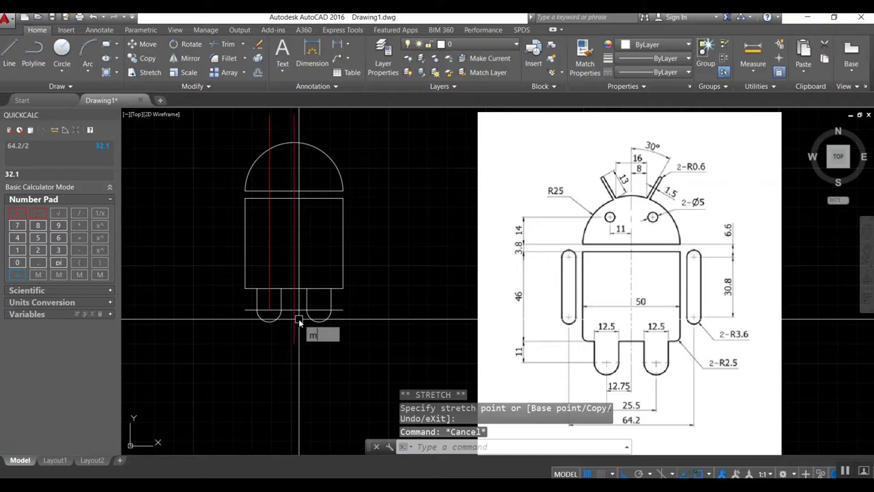
text(a)
key(Return)
click(293, 322)
click(300, 310)
key(Escape)
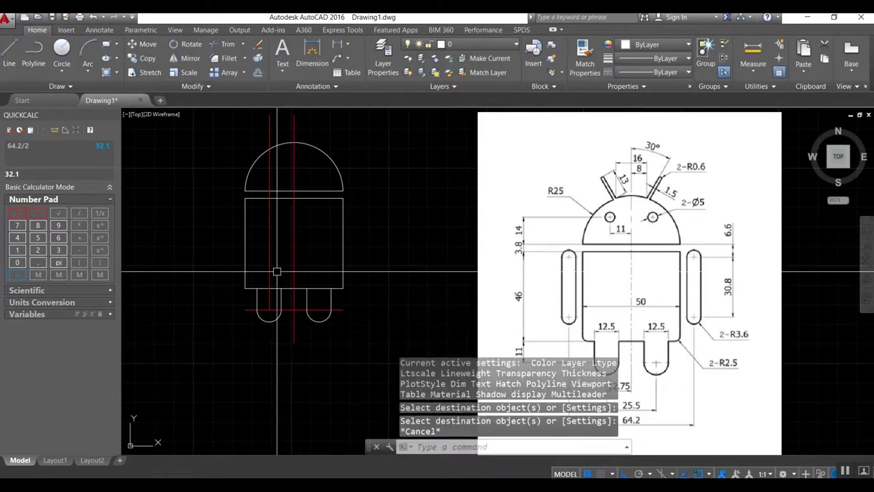
Erase the extra red vertical line
text(e)
key(Return)
click(269, 258)
key(Return)
key(Escape)
Open Linetype Manager with LT and select the CENTER linetype
text(lt)
key(Return)
click(447, 230)
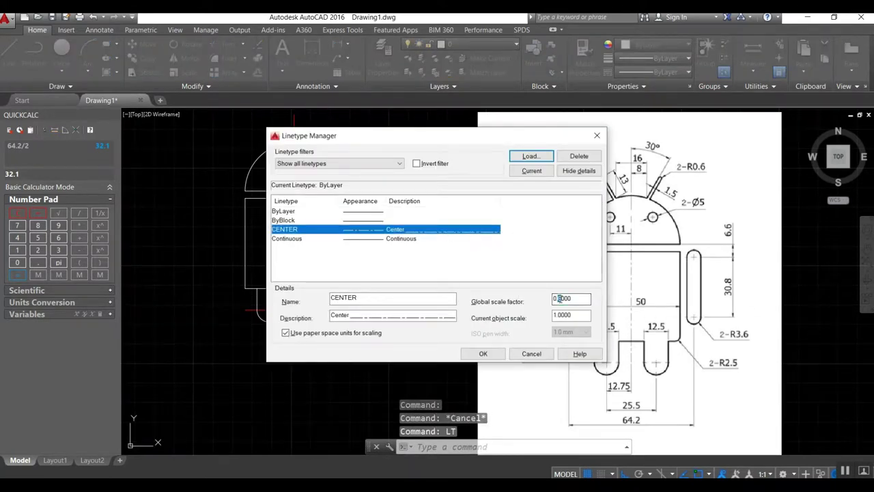
Apply a 0.4 global linetype scale to CENTER, then reopen Linetype Manager to confirm
click(485, 354)
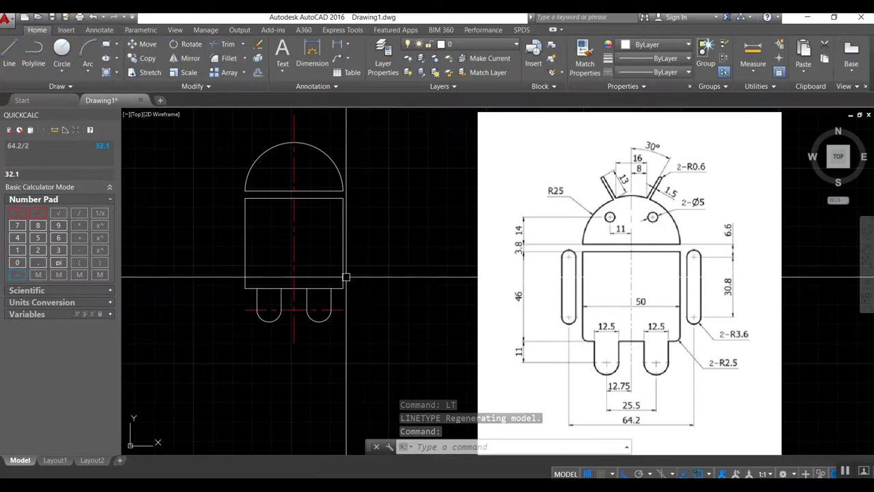
text(lt)
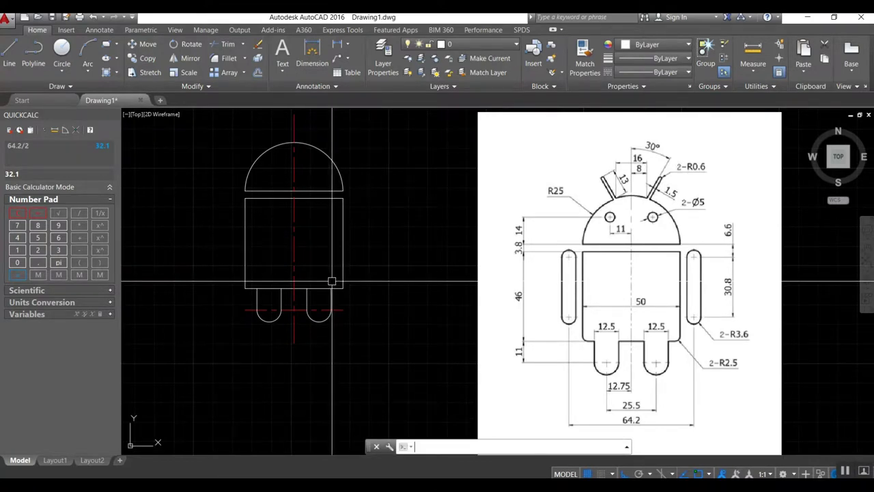
key(Return)
click(412, 231)
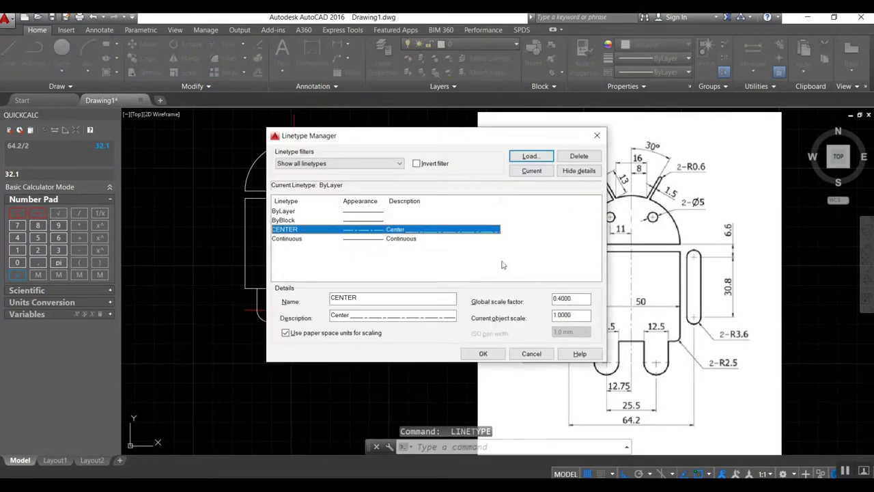
click(483, 358)
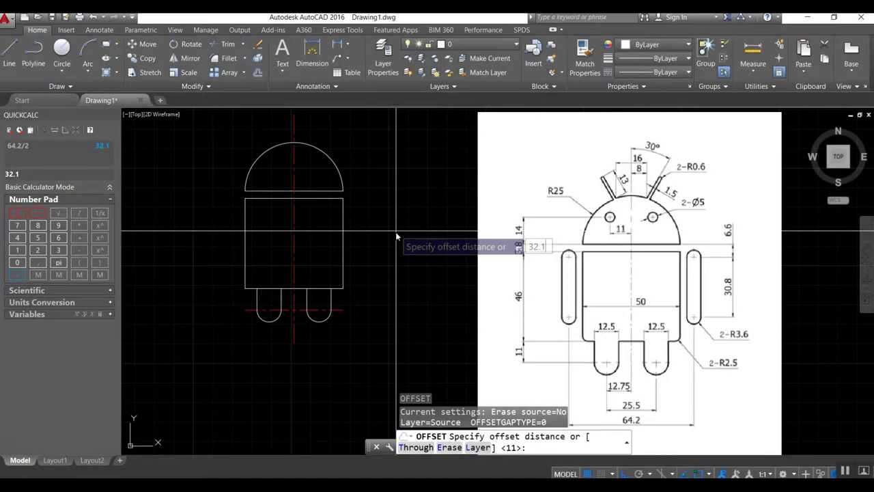
Offset the vertical centre line 32.1 to the left
key(Return)
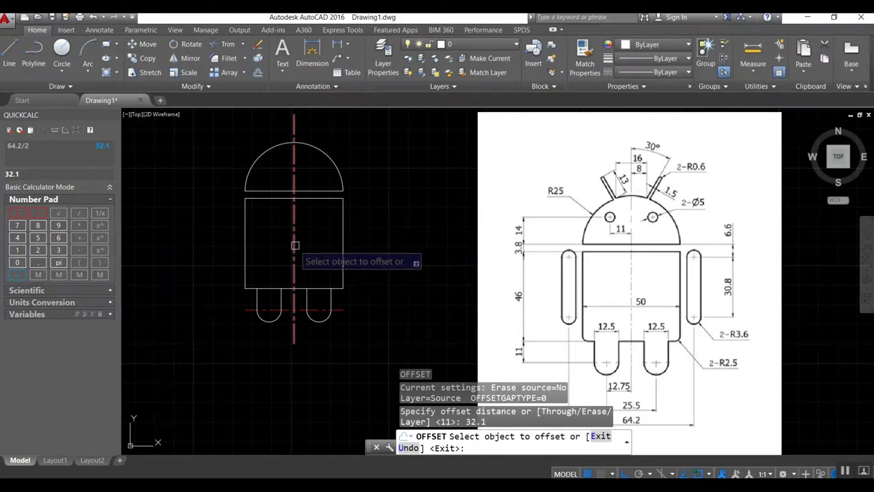
click(295, 245)
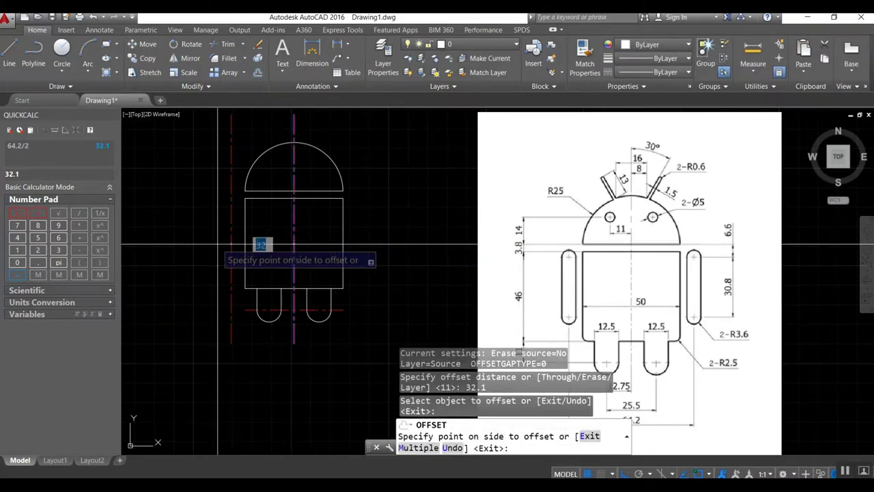
click(263, 244)
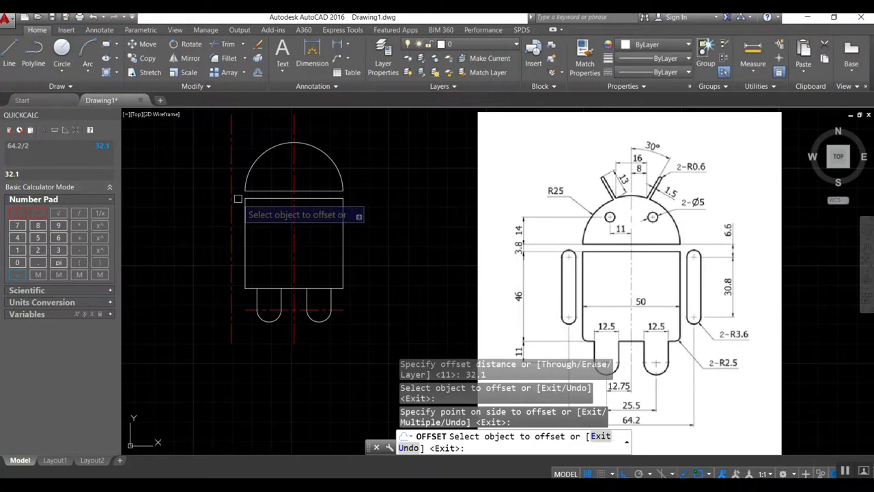
key(Return)
Offset the body's top line 6.6 downward
key(Return)
text(6.6)
key(Return)
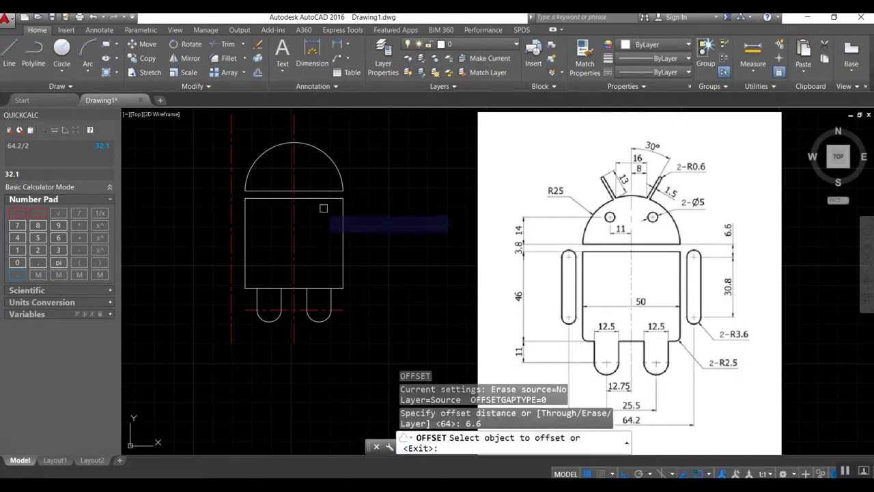
click(313, 198)
click(313, 214)
Draw a radius 3.6 arm circle where the new centre line meets the offset line
key(Return)
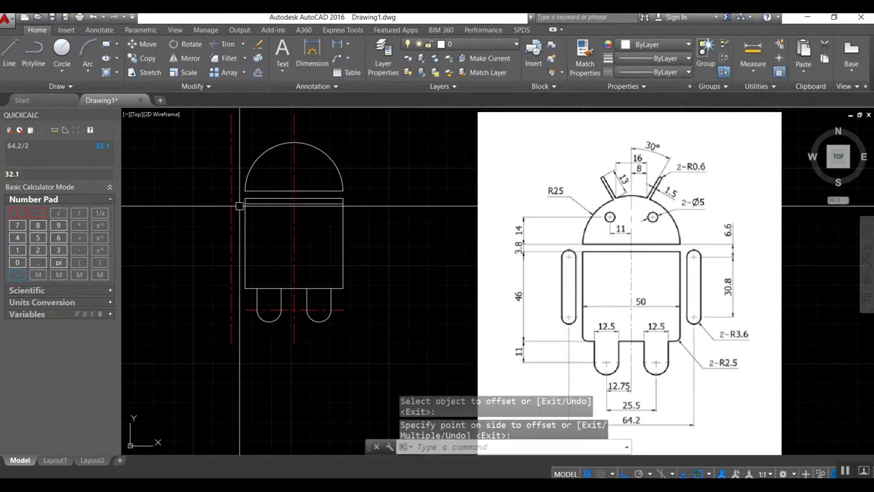
text(x)
key(Return)
click(231, 212)
key(Return)
key(Escape)
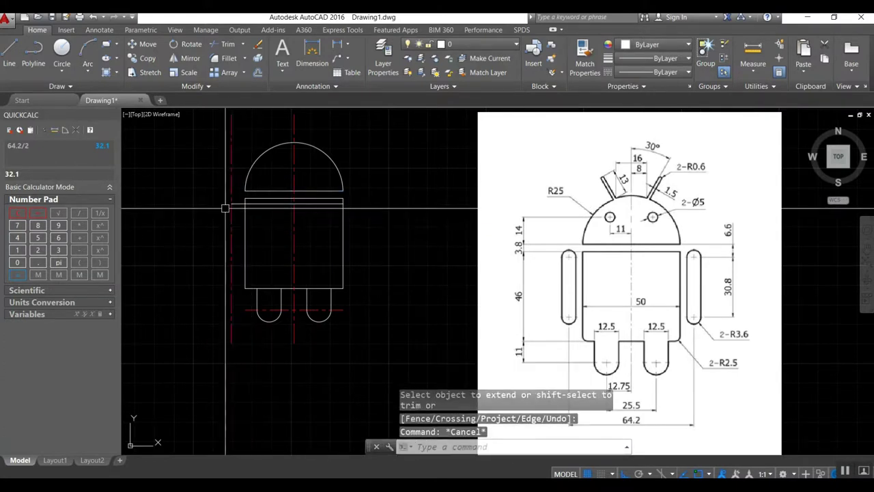
text(c)
key(Return)
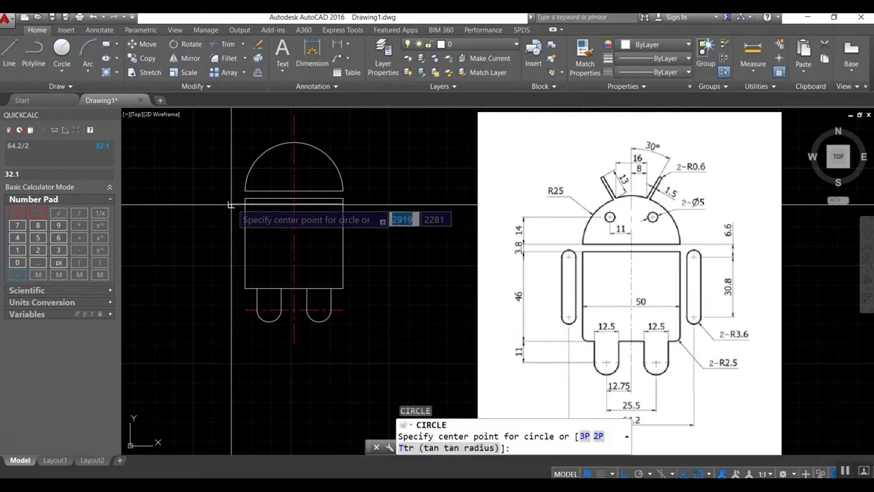
click(231, 203)
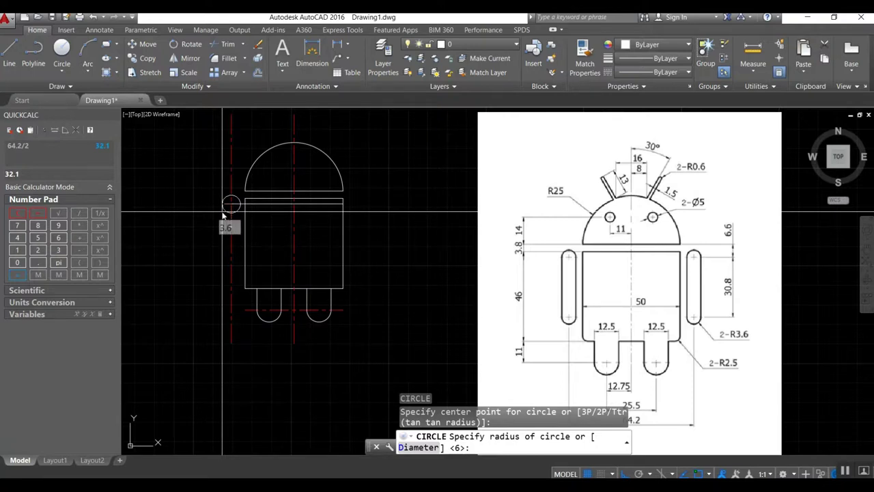
key(Return)
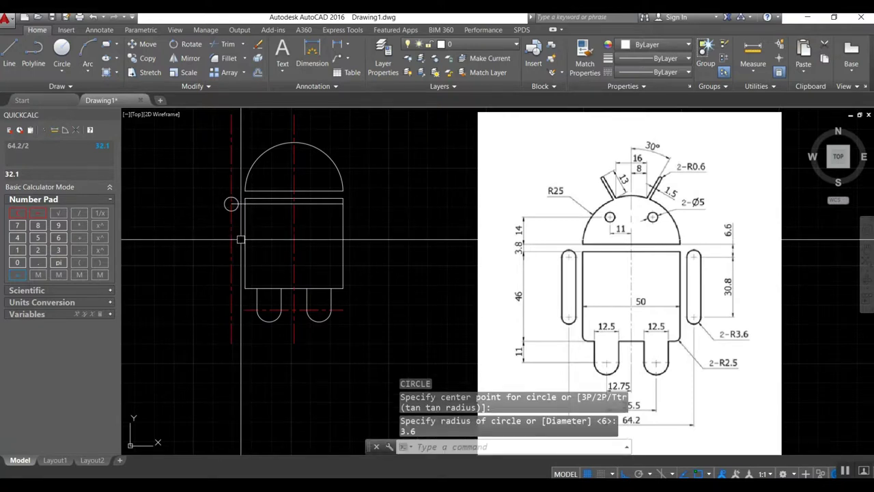
mouse_move(244, 236)
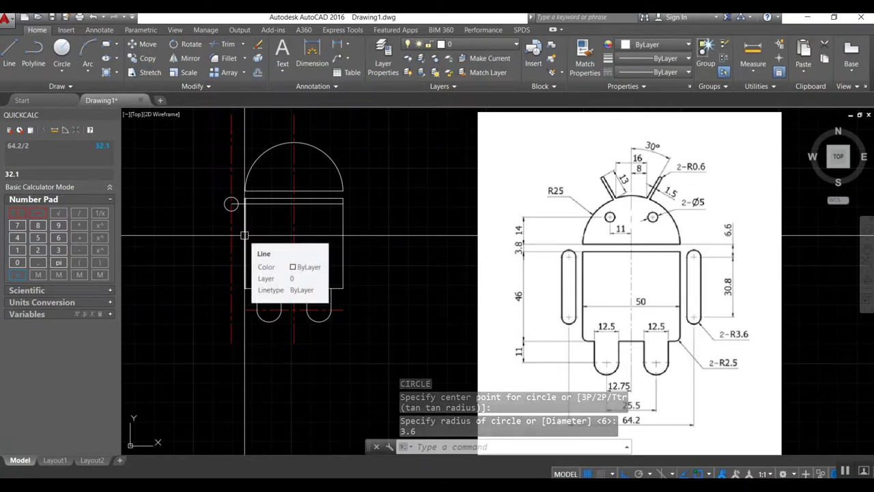
text(o)
key(Return)
text(30.8)
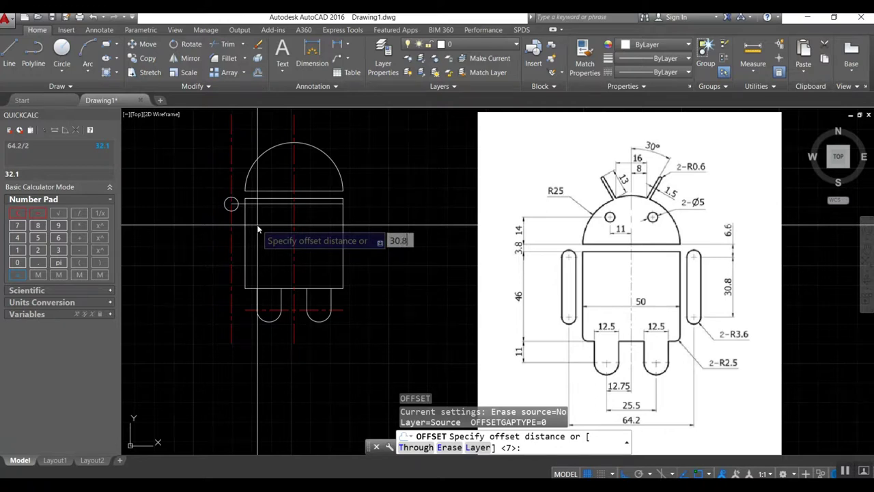
Offset the top body line 30.8 downward
key(Return)
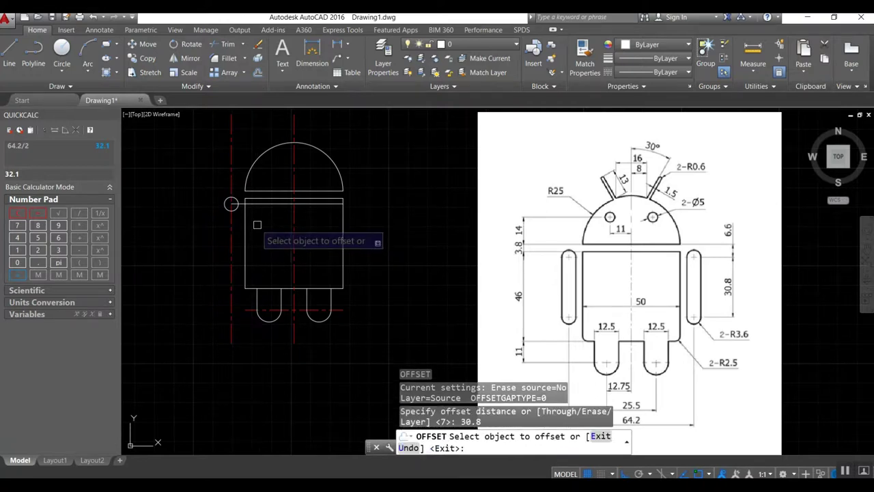
click(246, 199)
click(239, 251)
scroll(181, 219, up, 2)
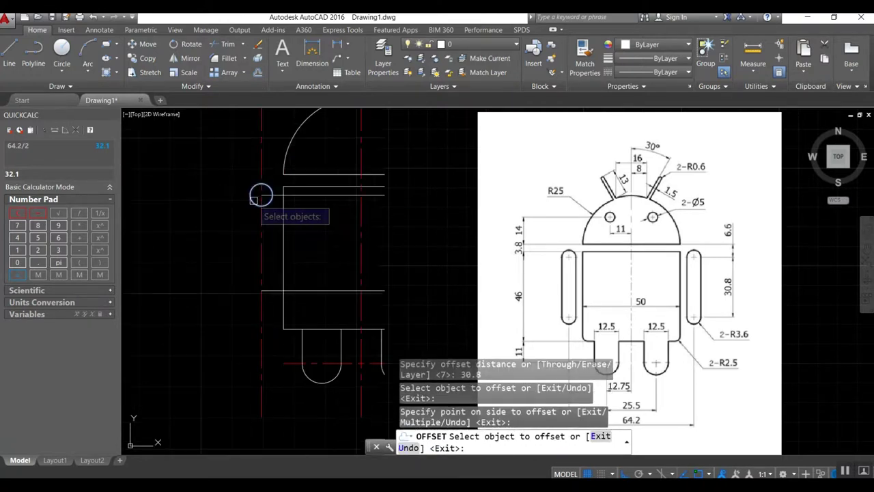
Copy the small circle straight down to mark the arm's lower end
click(261, 196)
key(Return)
click(261, 196)
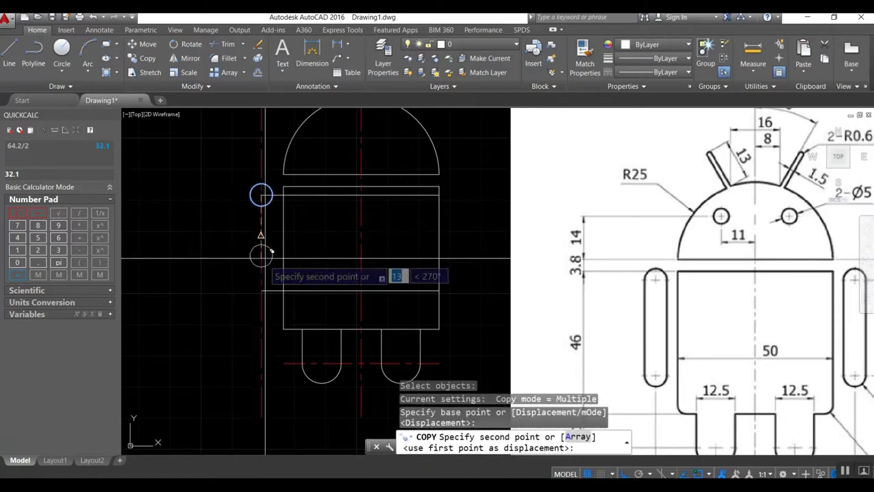
click(261, 291)
key(Escape)
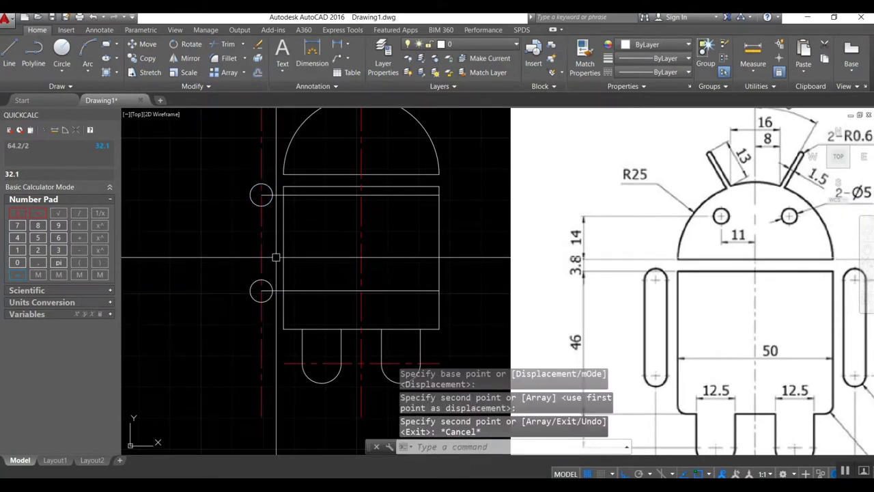
Draw two vertical lines joining the left and right sides of the upper and lower circles
text(l)
key(Return)
click(272, 196)
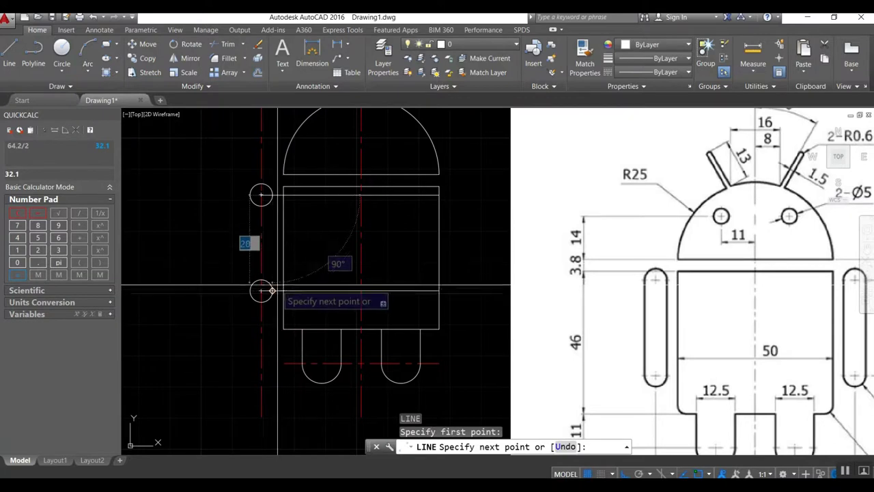
click(272, 292)
key(Escape)
key(Return)
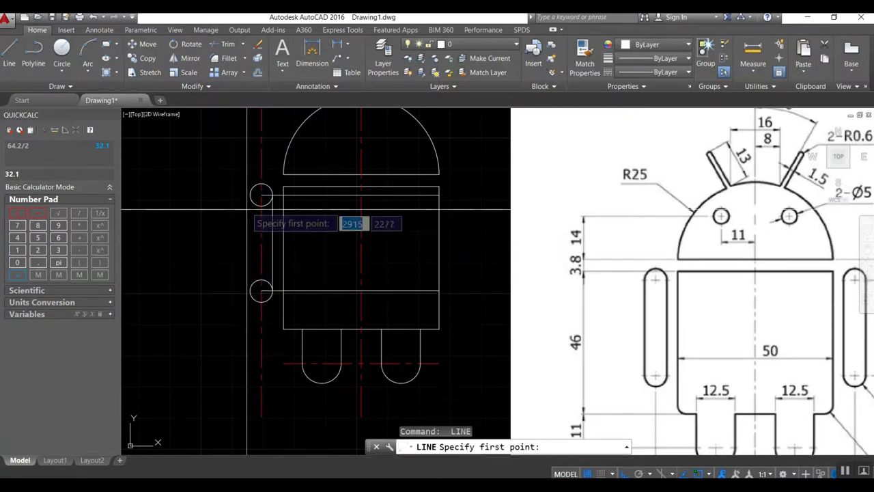
click(250, 197)
click(250, 292)
key(Return)
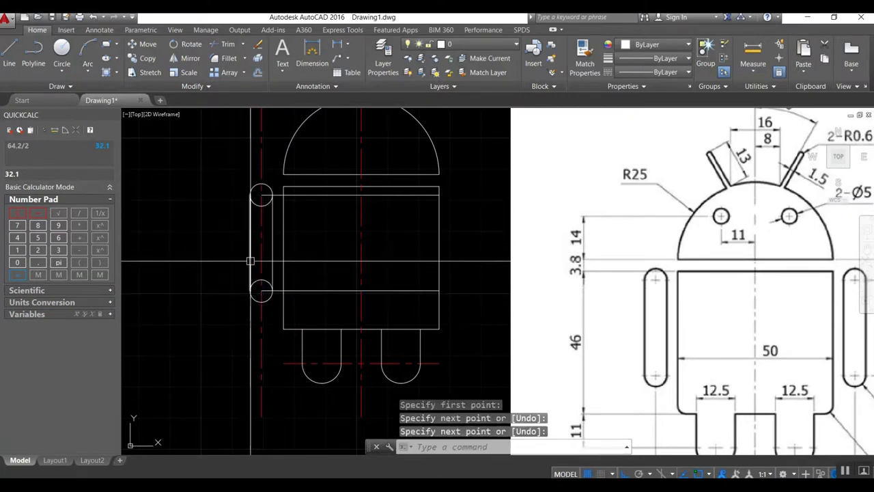
text(tr)
Trim away the inner circle halves between the two arm lines
key(Return)
click(254, 239)
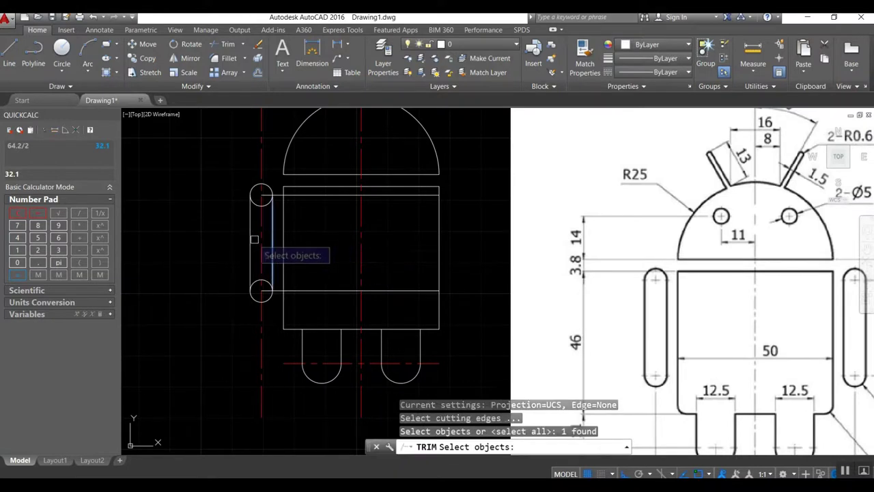
click(252, 219)
key(Return)
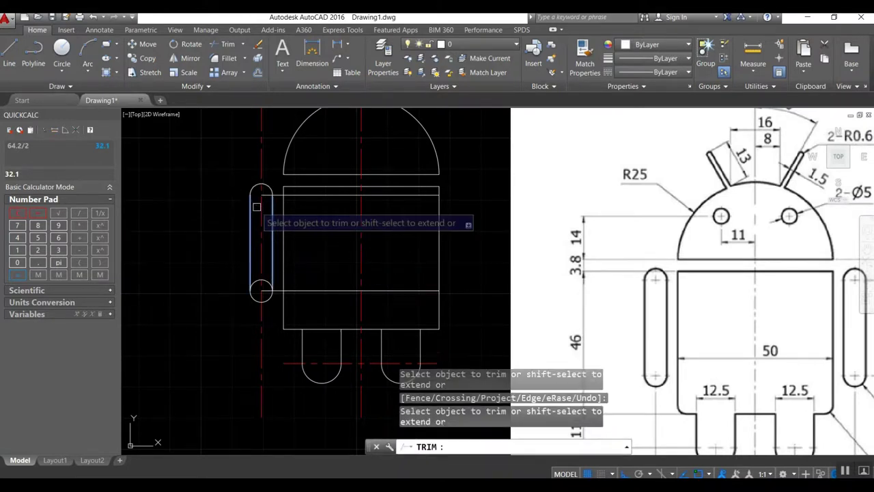
click(257, 262)
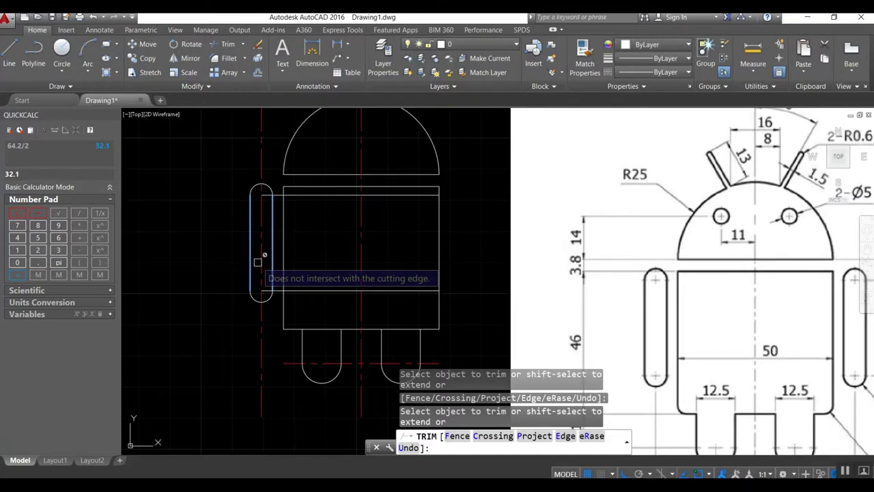
key(Escape)
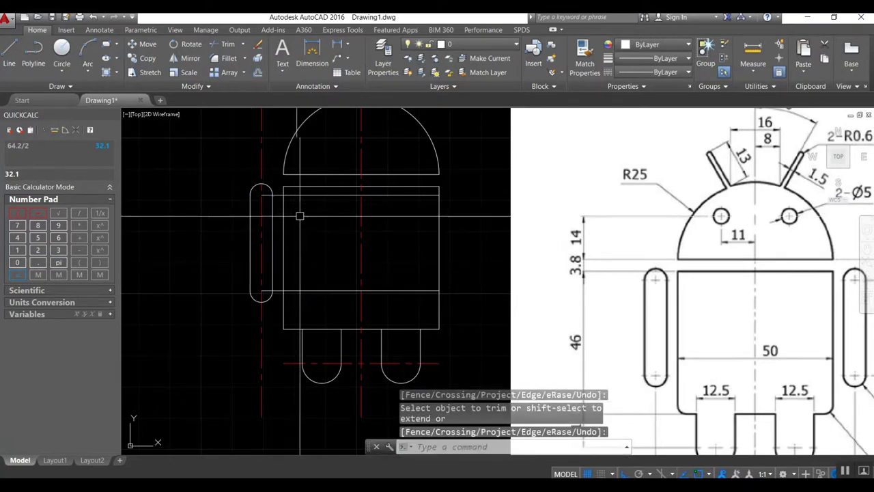
Erase the two leftover body lines and the extra red dashed centreline
text(e)
key(Return)
click(319, 196)
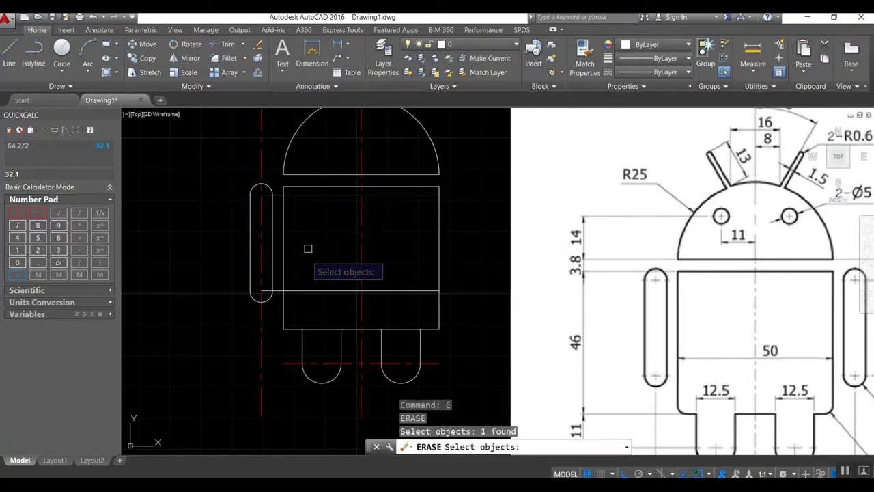
click(312, 289)
key(Return)
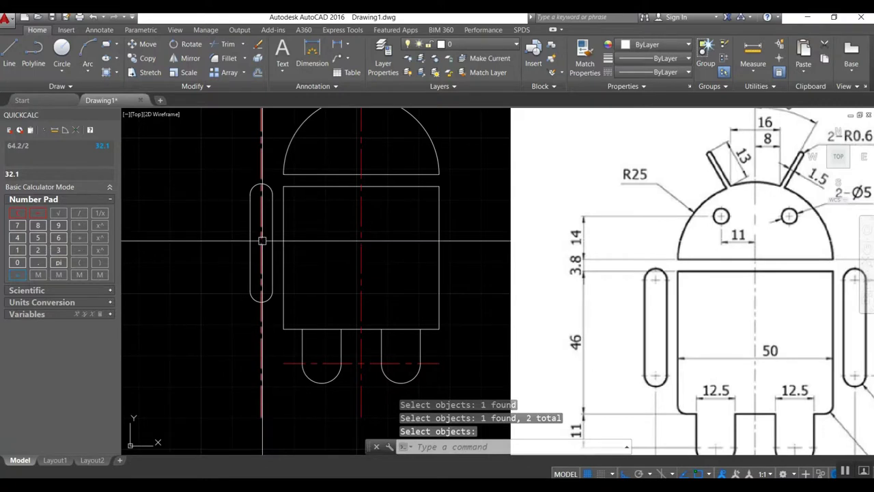
key(Return)
click(261, 166)
key(Return)
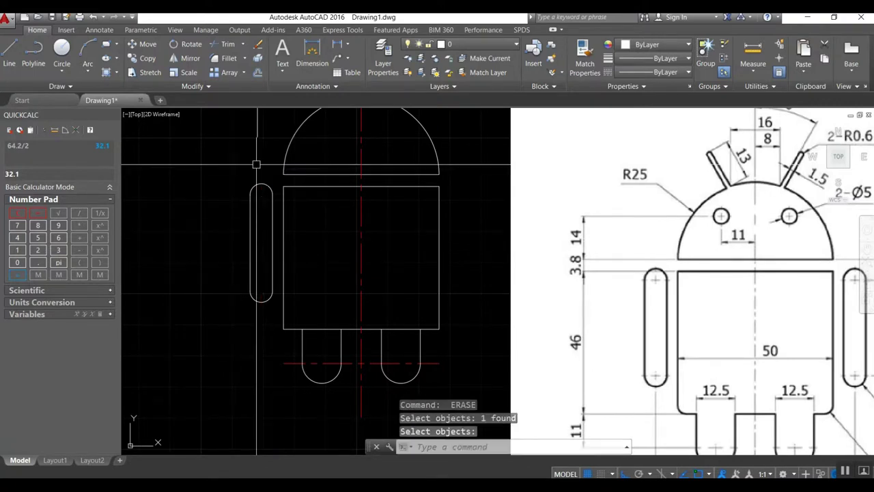
text(C)
key(Escape)
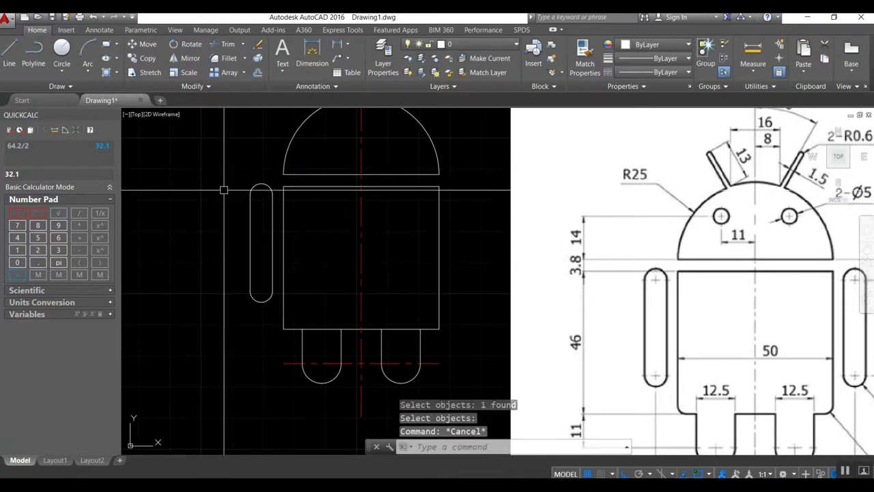
Window-select the left arm for mirroring and pick a midline, then cancel the attempt
text(mi)
key(Return)
click(237, 172)
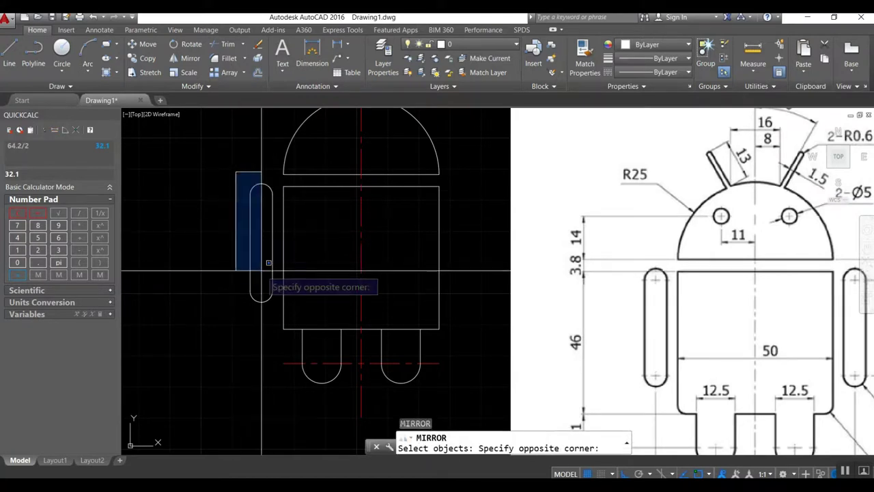
click(273, 311)
key(Return)
click(362, 189)
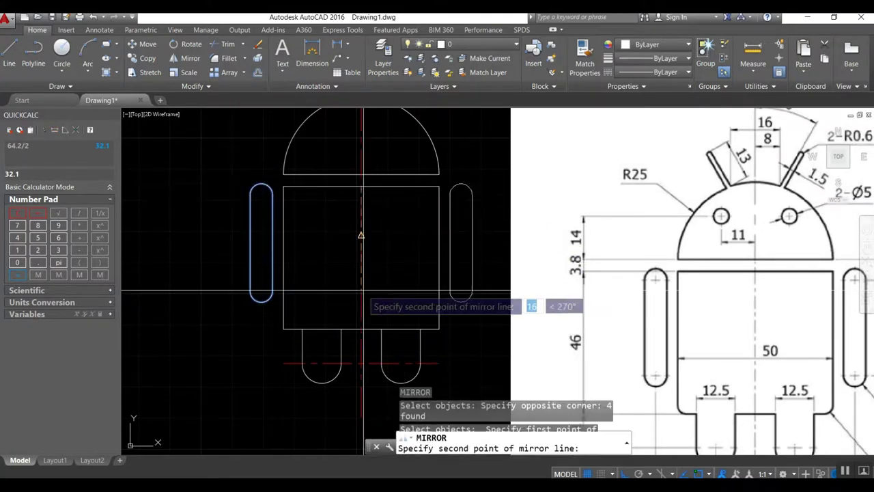
click(362, 332)
key(Escape)
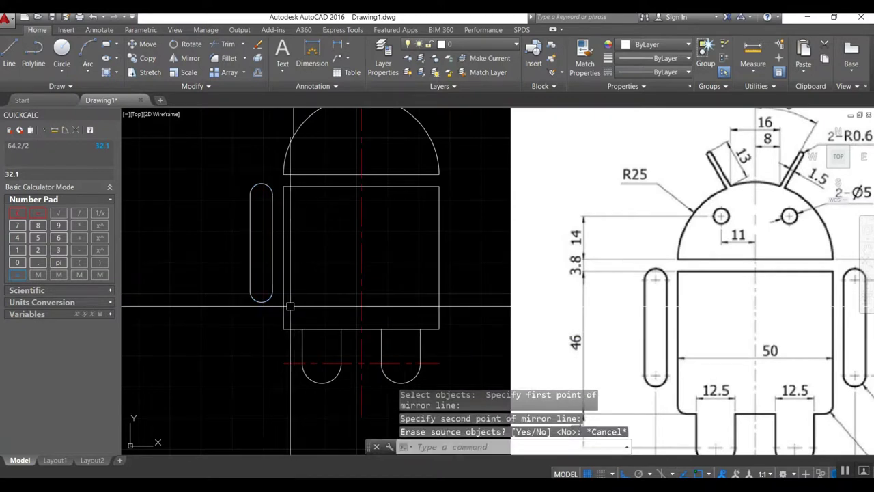
Mirror the left arm across the body's vertical midline, keeping the original
key(Return)
click(239, 176)
click(280, 309)
key(Return)
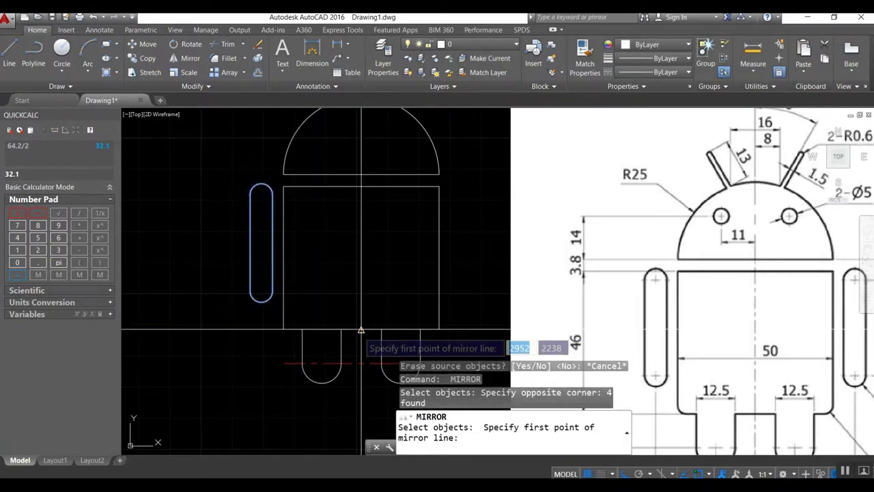
click(361, 330)
click(362, 189)
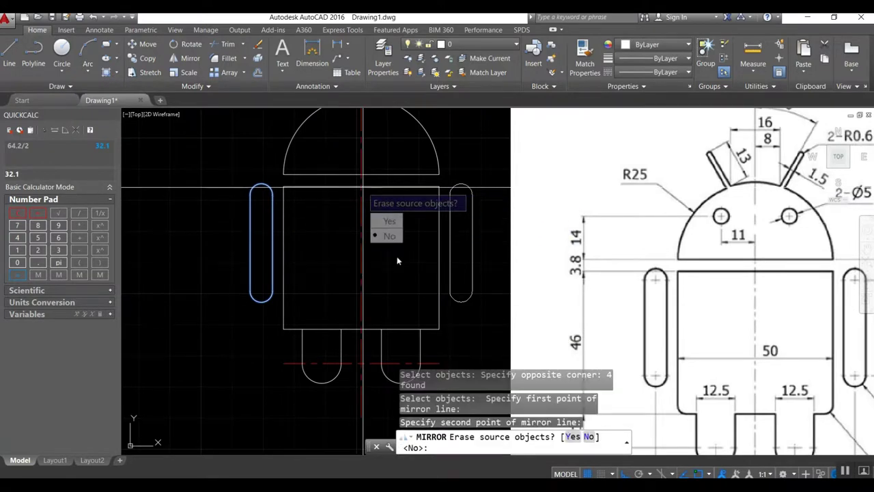
click(389, 237)
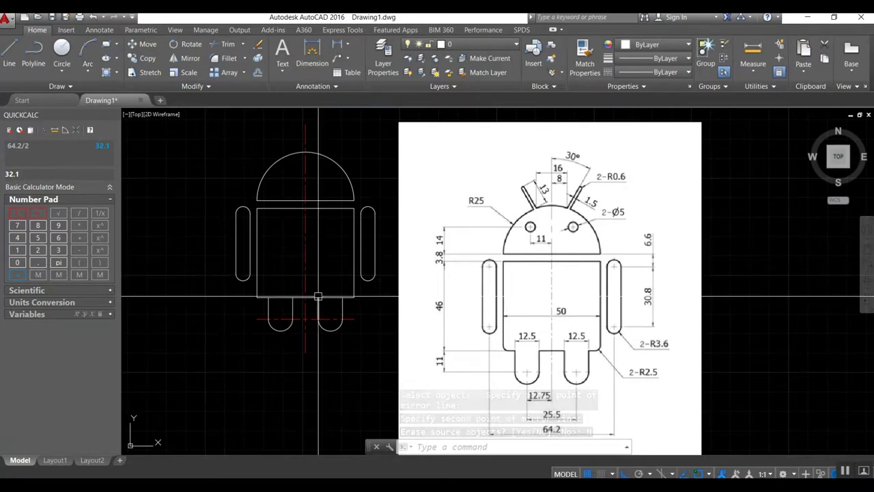
Trim the leg tops using a crossing selection over the legs
text(tr)
key(space)
click(349, 306)
click(250, 302)
key(space)
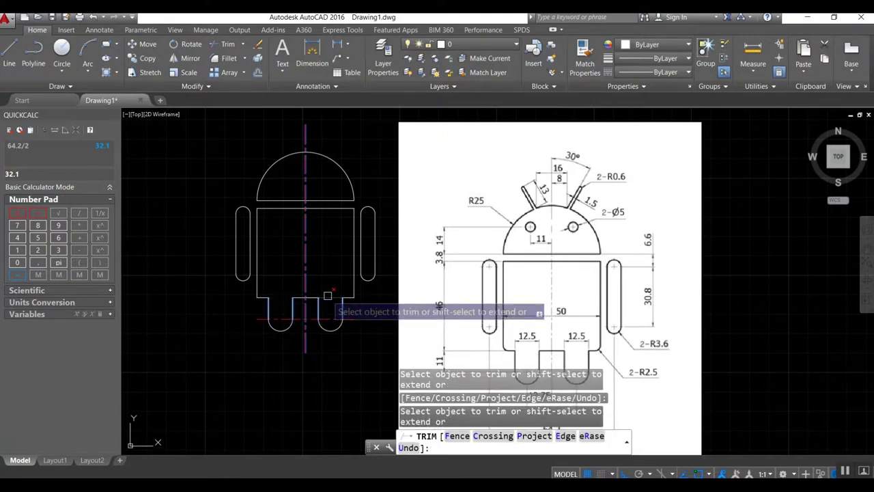
key(space)
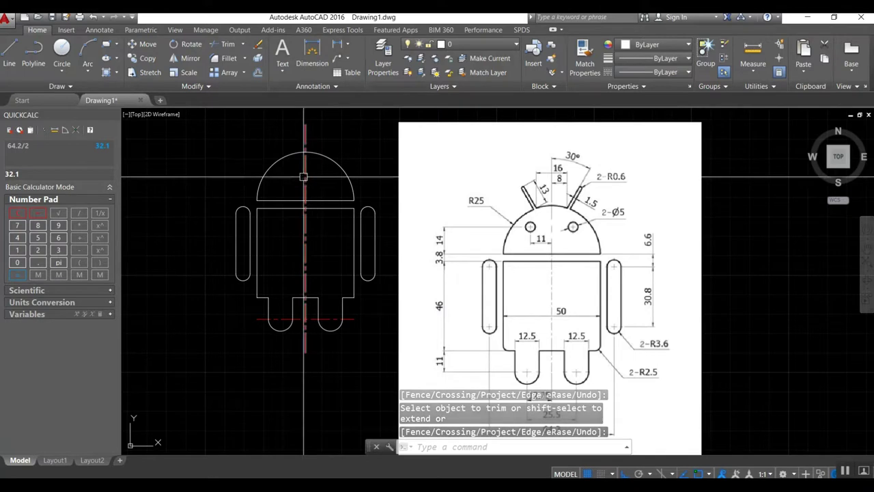
middle_drag(304, 194, 318, 259)
scroll(318, 260, up, 2)
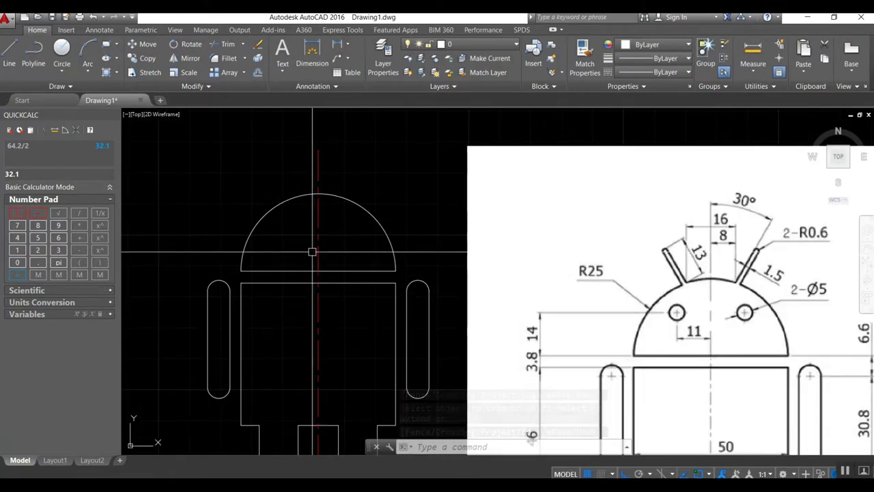
Offset the vertical centreline 11 left and the dome's base line 14 up as eye guides
text(o)
key(space)
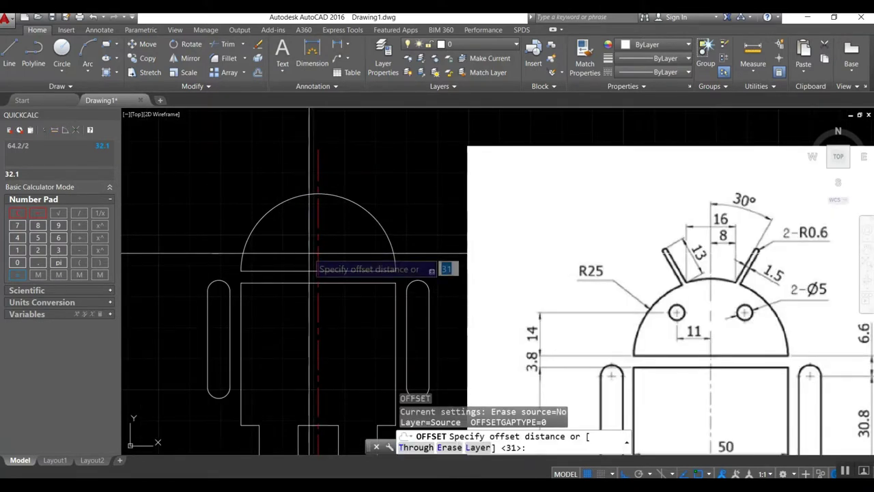
text(1)
key(Return)
click(318, 246)
click(305, 241)
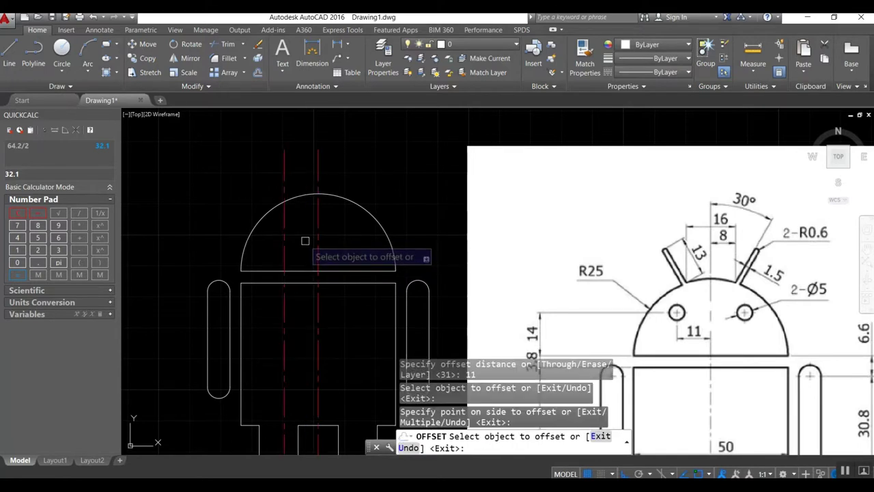
key(space)
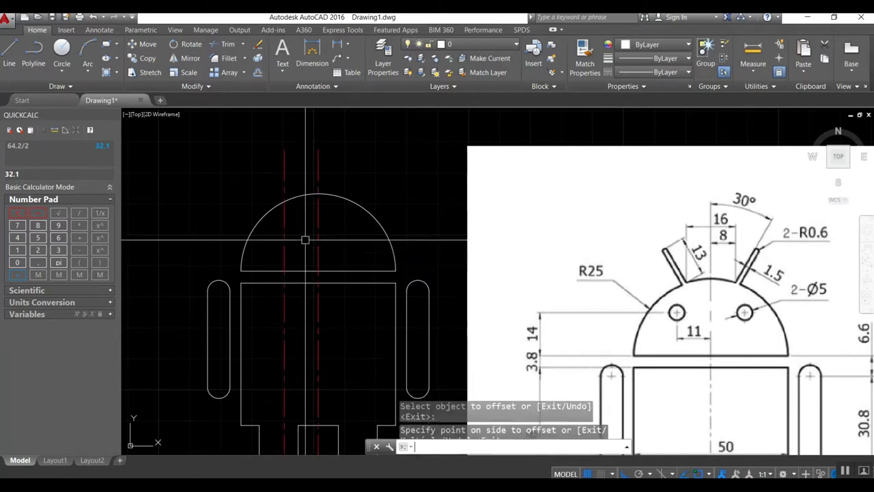
key(space)
text(4)
key(Return)
click(305, 271)
click(307, 245)
Draw a diameter-5 eye circle where the two guide lines cross
text(c)
key(Return)
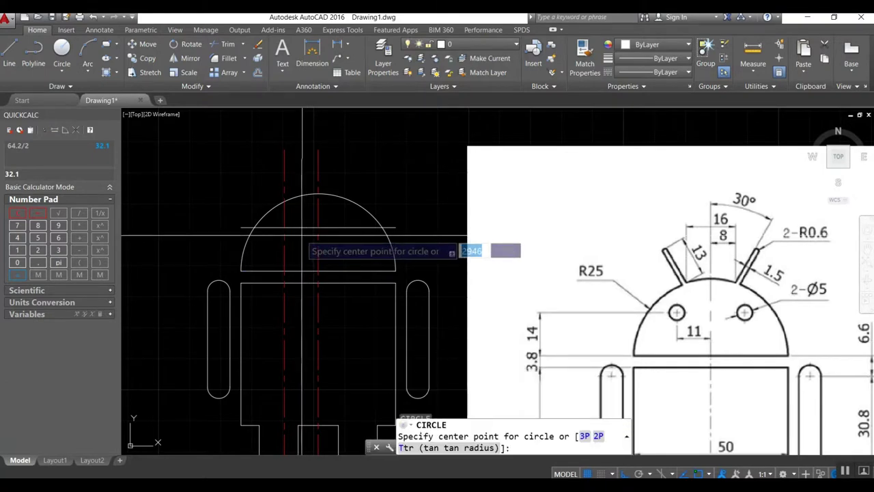
click(284, 228)
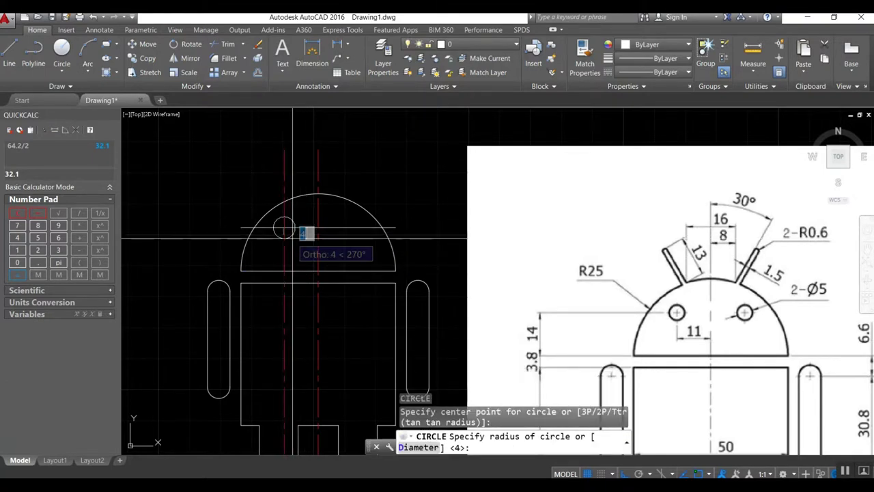
text(d)
key(Return)
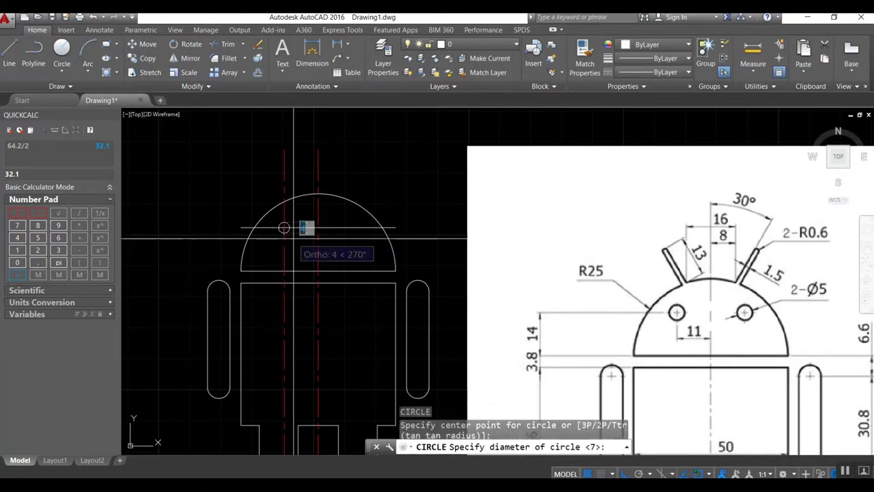
text(5)
key(Return)
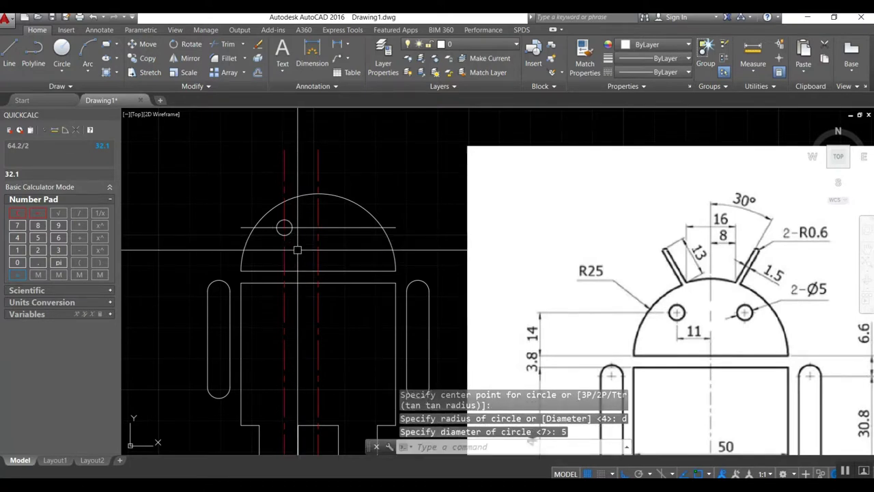
Erase the eye construction lines
text(e)
key(Return)
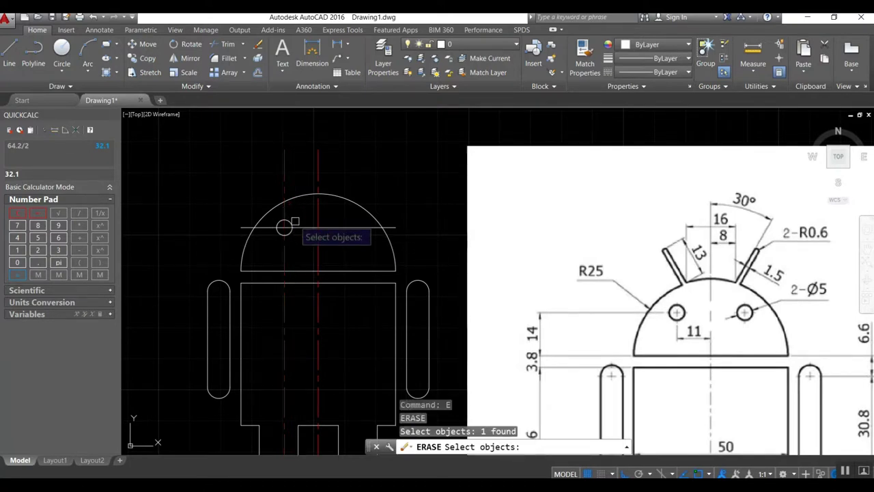
click(300, 227)
key(Return)
Mirror the eye circle across the head's centerline, keeping the original
text(i)
key(Return)
click(290, 232)
key(Return)
click(317, 271)
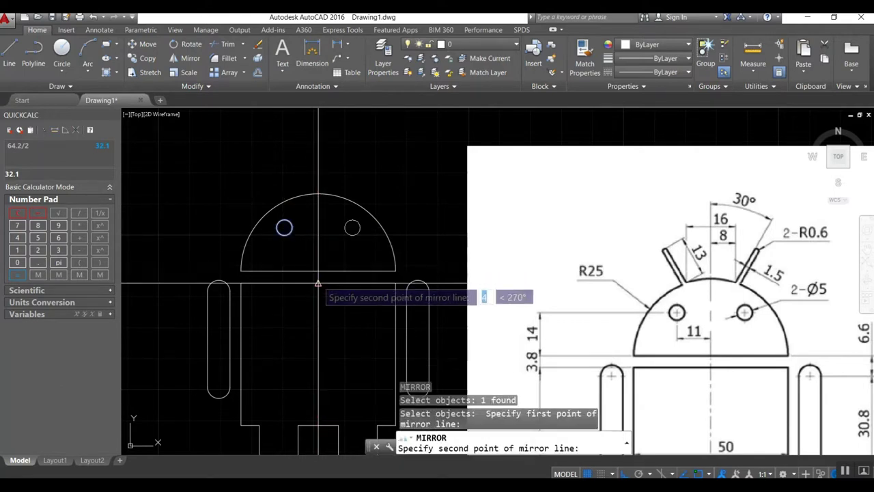
click(318, 285)
click(345, 329)
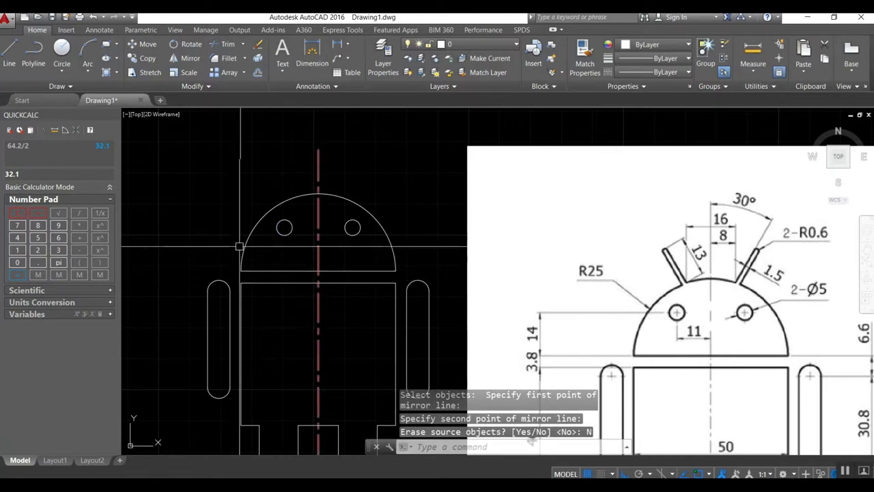
Offset the red centerline by 8 to create an antenna guide line
text(o)
key(Return)
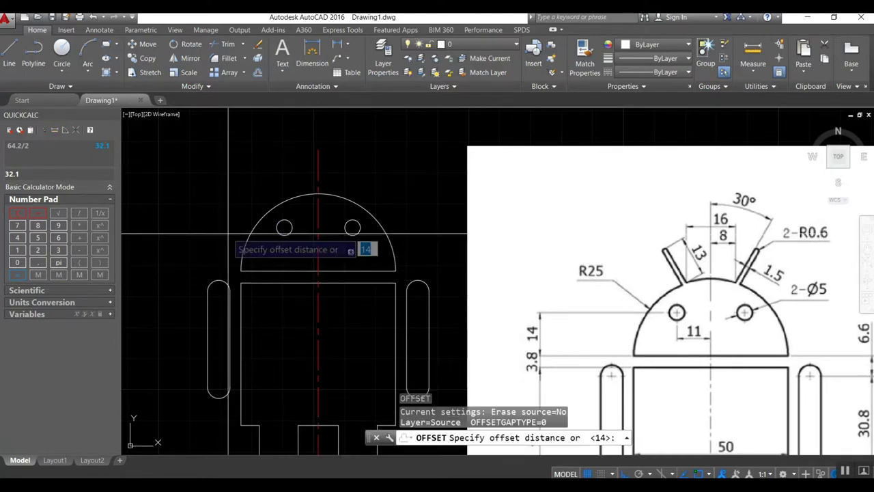
text(8)
key(Return)
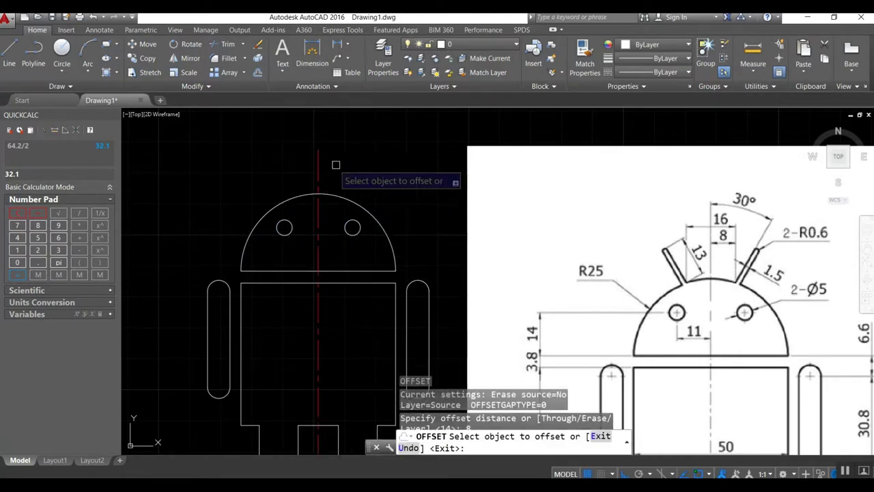
click(318, 166)
click(339, 166)
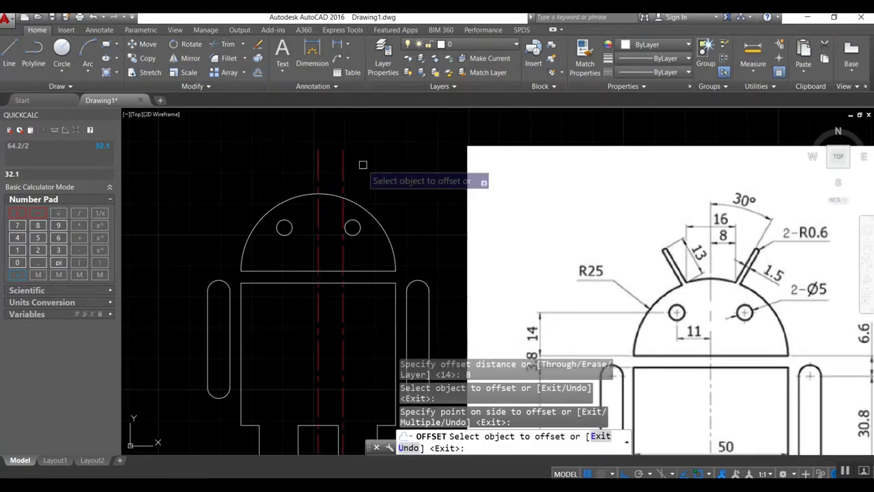
key(Return)
Draw a 13-unit line at 60° from the guide/head-arc intersection, Ortho off, polar tracking on
middle_drag(384, 168, 327, 226)
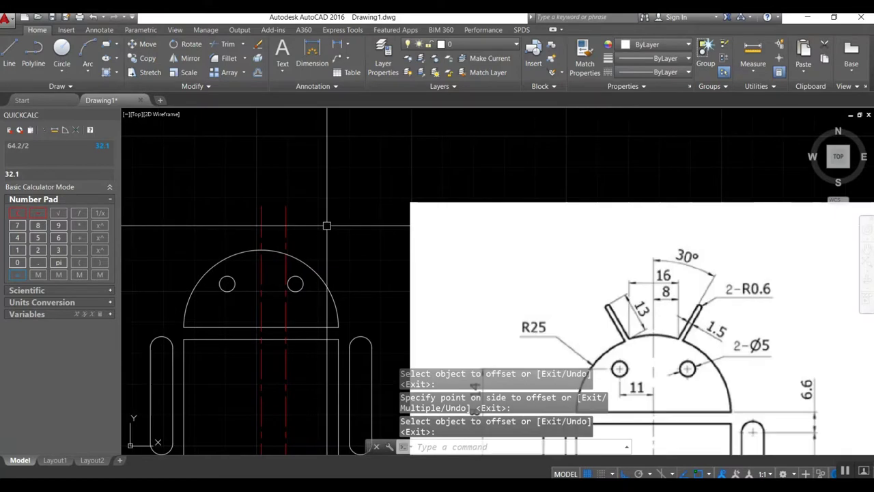
text(l)
key(Return)
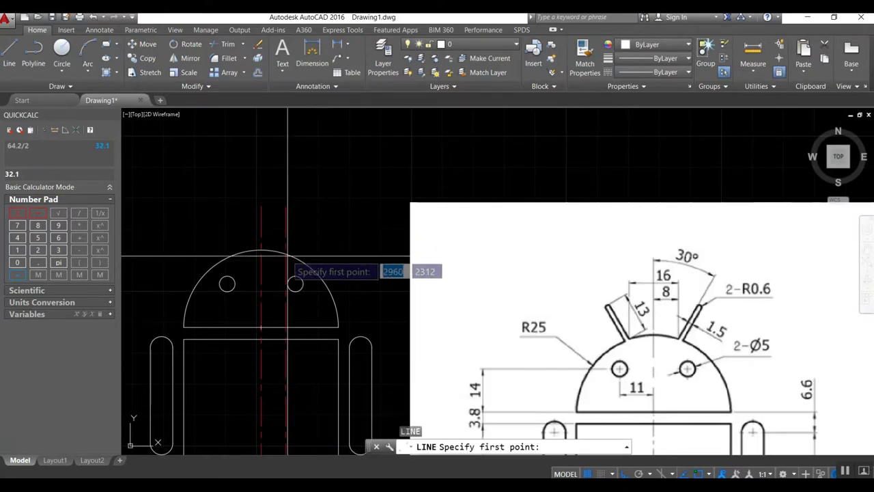
click(286, 231)
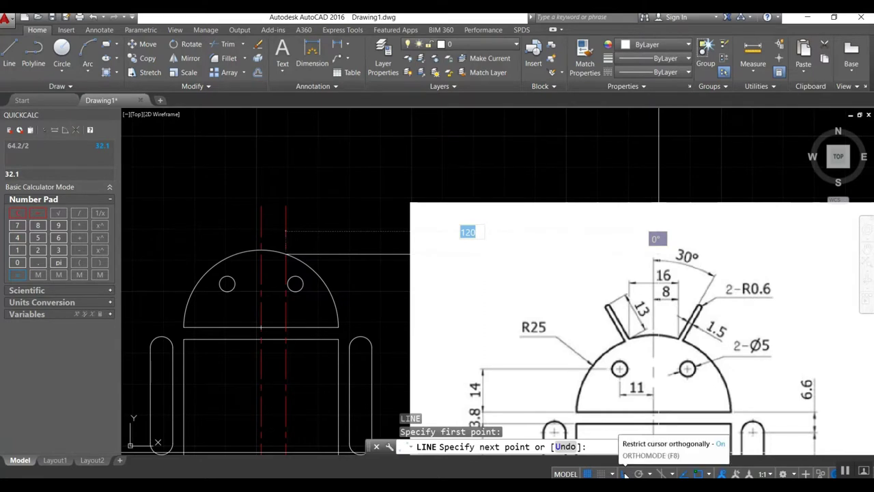
click(625, 474)
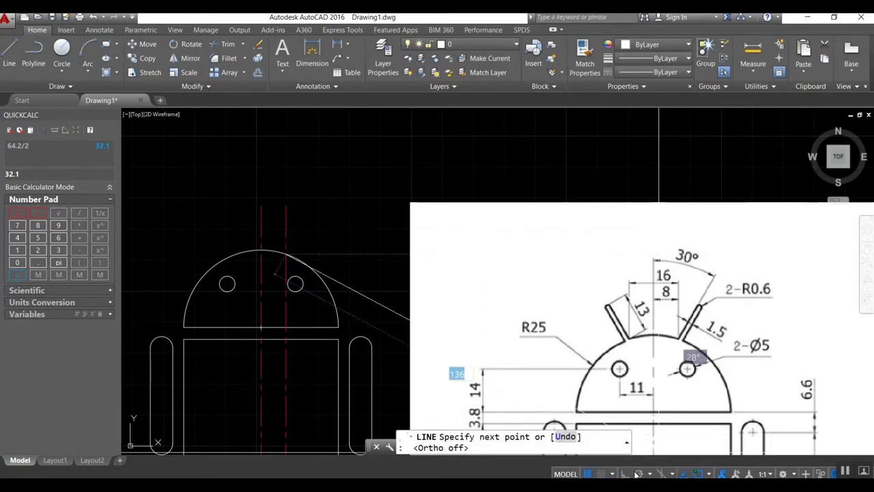
click(649, 473)
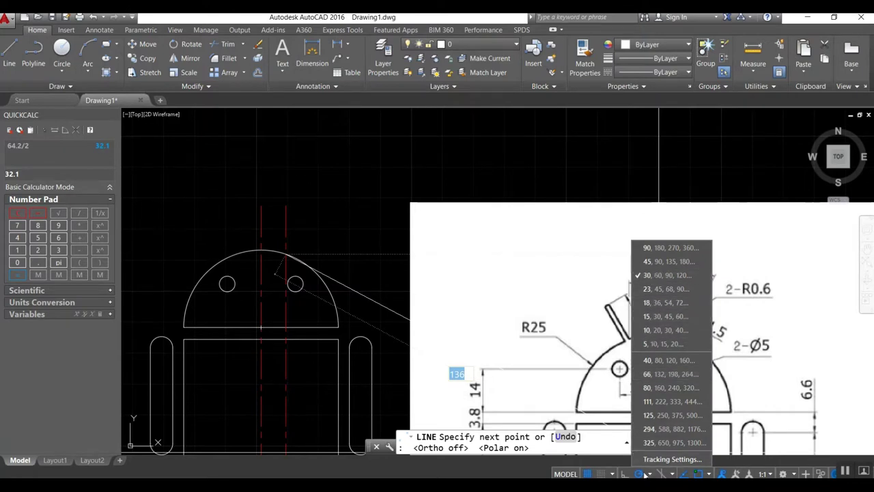
click(669, 360)
text(13)
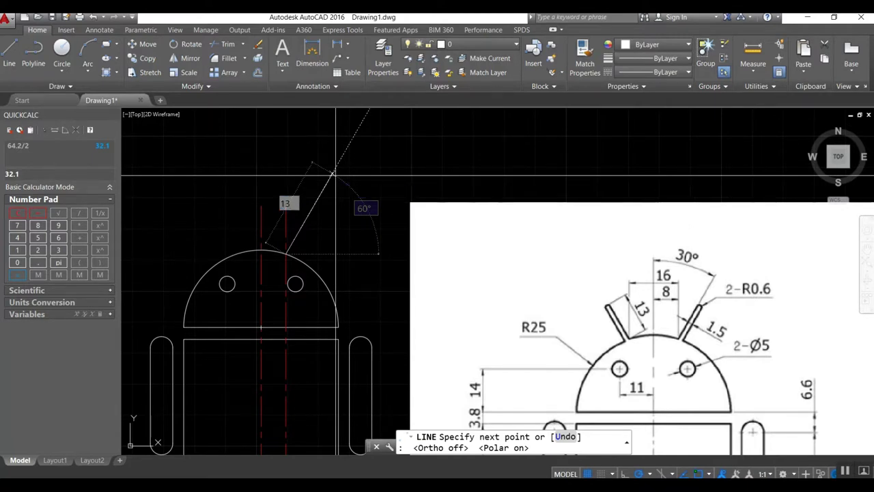
key(Return)
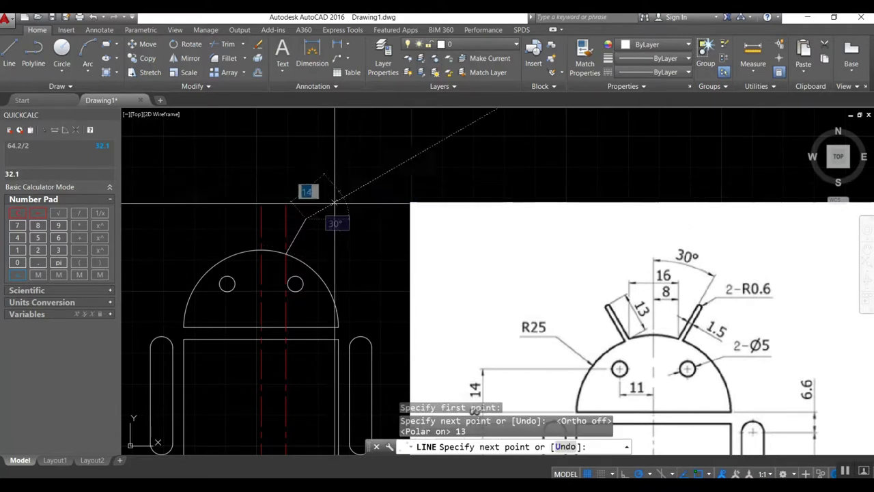
key(Return)
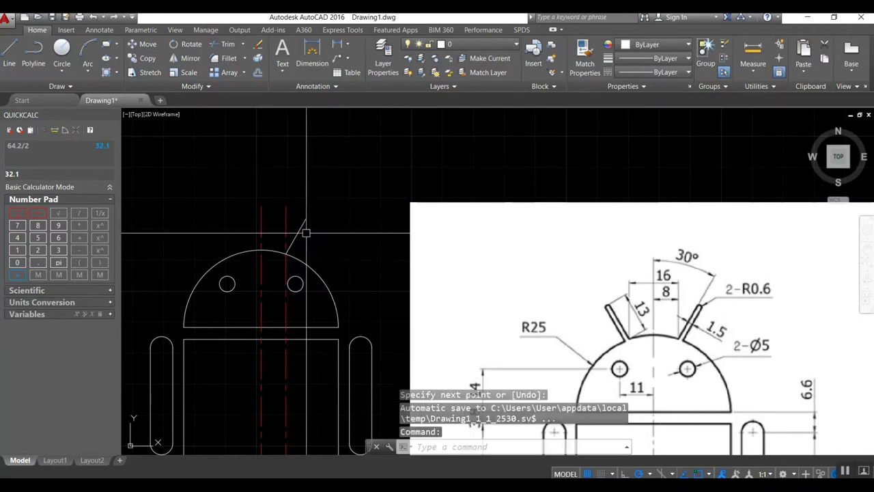
Offset the antenna line 1.5 to form a parallel line
scroll(306, 233, up, 1)
scroll(303, 225, up, 1)
scroll(283, 218, up, 1)
scroll(294, 215, down, 1)
scroll(318, 235, up, 1)
middle_drag(322, 239, 278, 237)
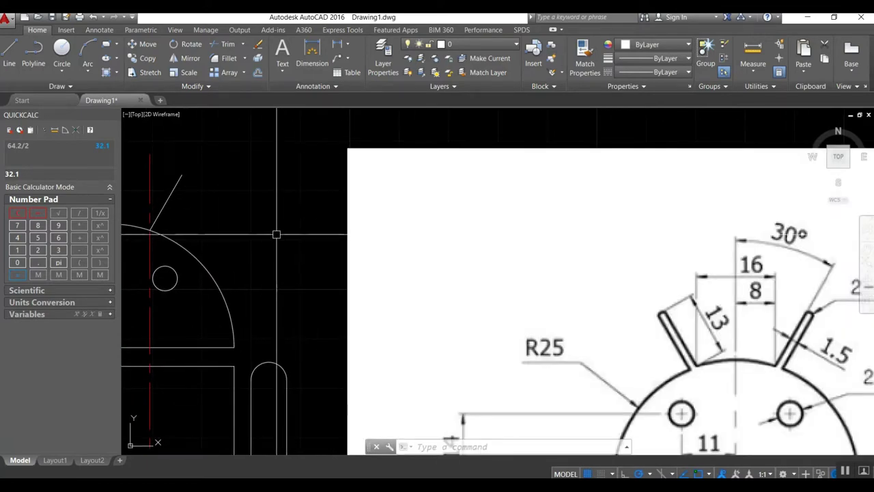
text(o)
key(space)
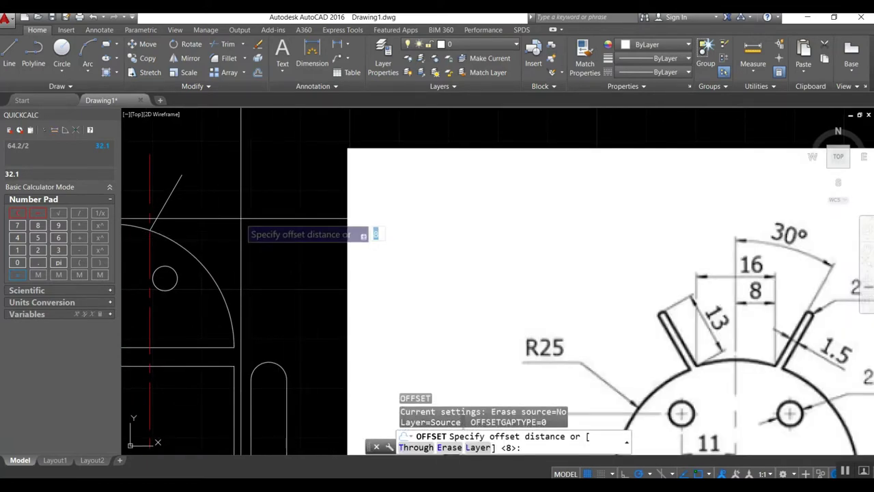
key(Return)
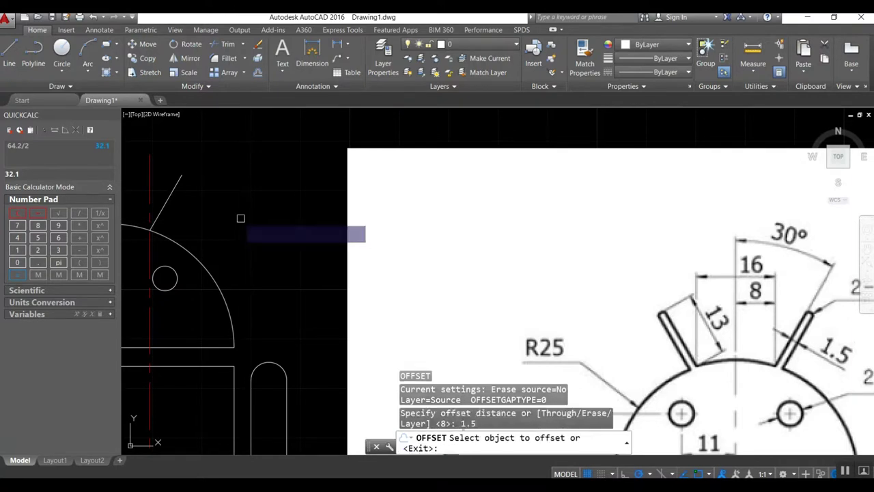
key(Return)
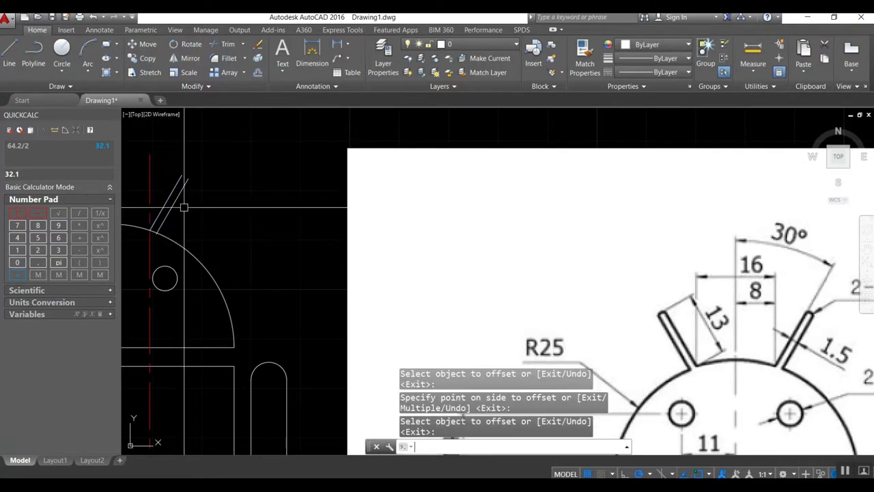
Draw a 2P circle spanning the upper ends of the two antenna lines
text(c)
key(space)
text(2p)
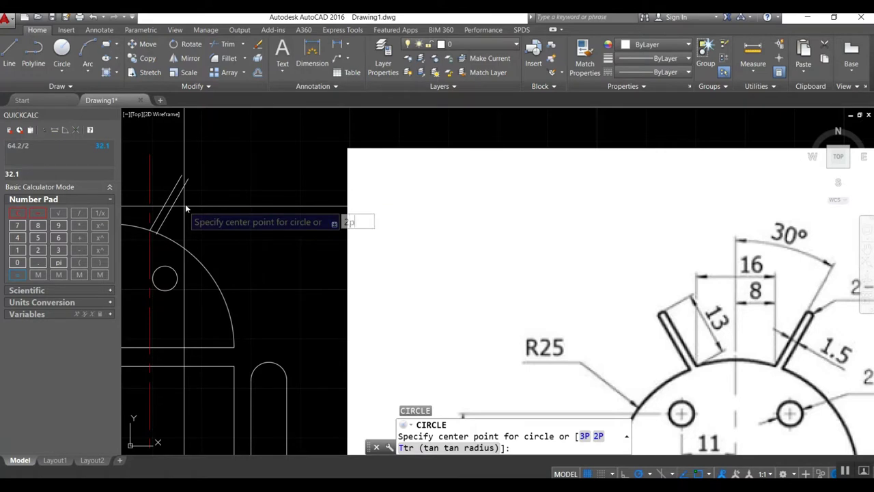
key(Return)
click(184, 177)
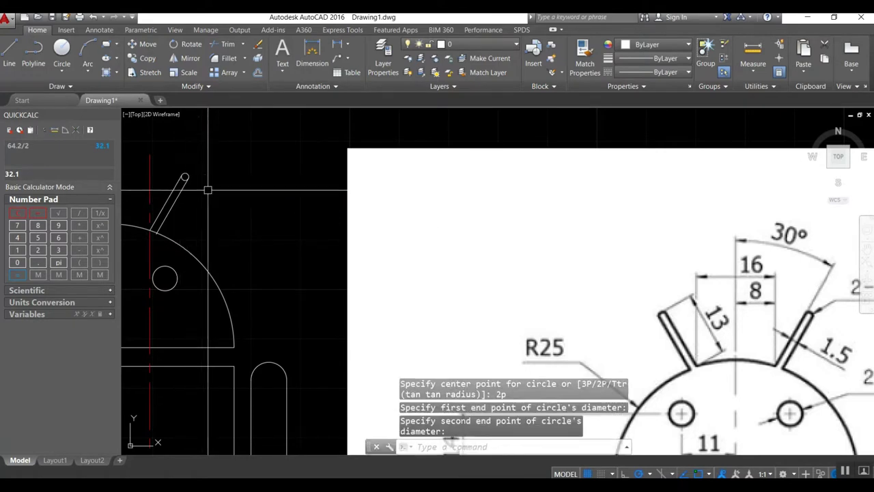
click(189, 185)
text(tr)
key(space)
Trim the circle's inner half using both antenna lines as cutting edges
scroll(183, 179, up, 5)
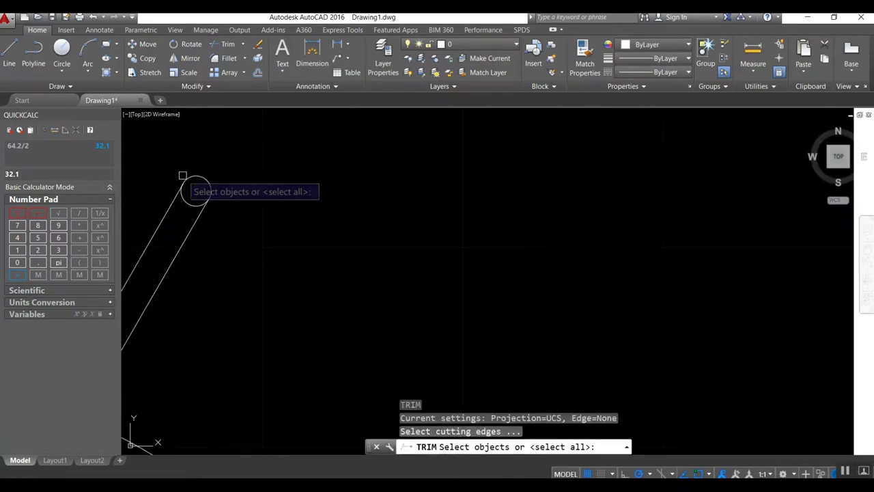
scroll(176, 172, up, 3)
scroll(175, 171, up, 1)
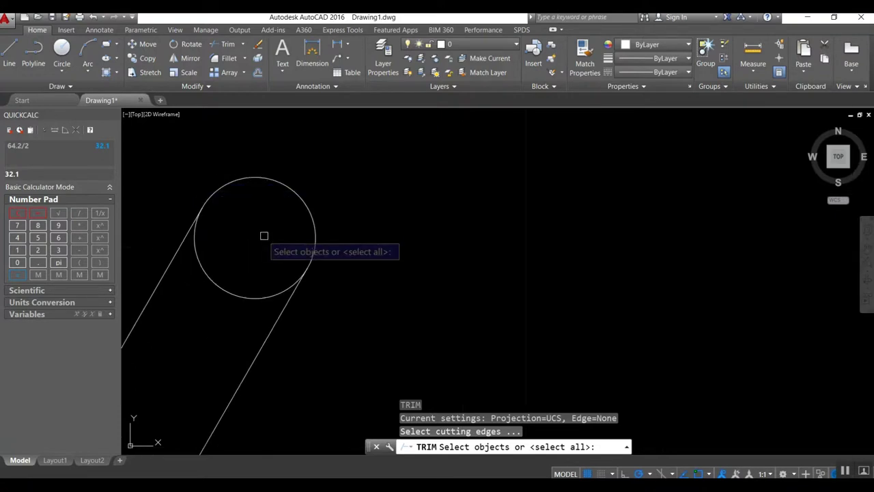
click(282, 318)
click(174, 259)
key(space)
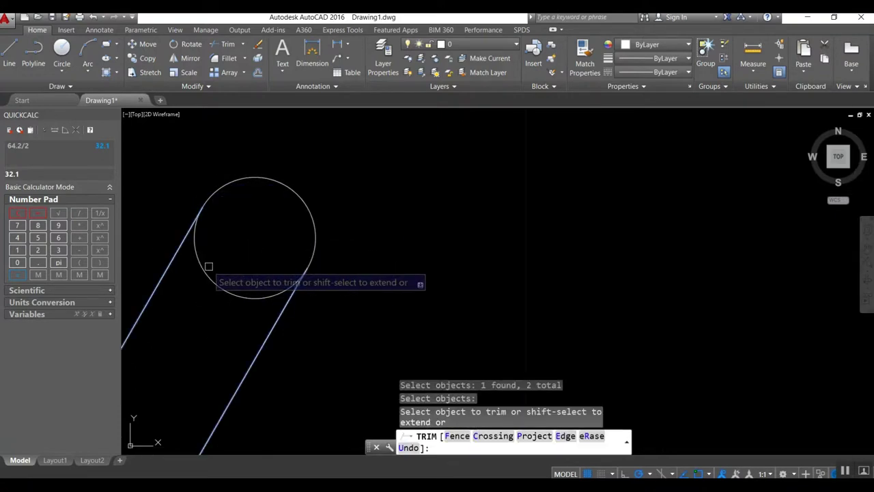
click(207, 269)
Trim away the head arc segment lying between the two antenna lines
scroll(461, 216, down, 8)
scroll(400, 302, up, 5)
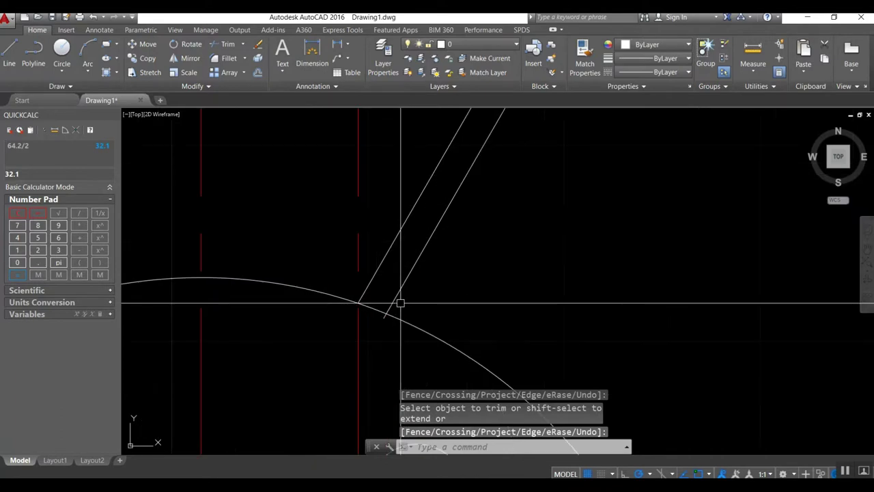
key(space)
key(space)
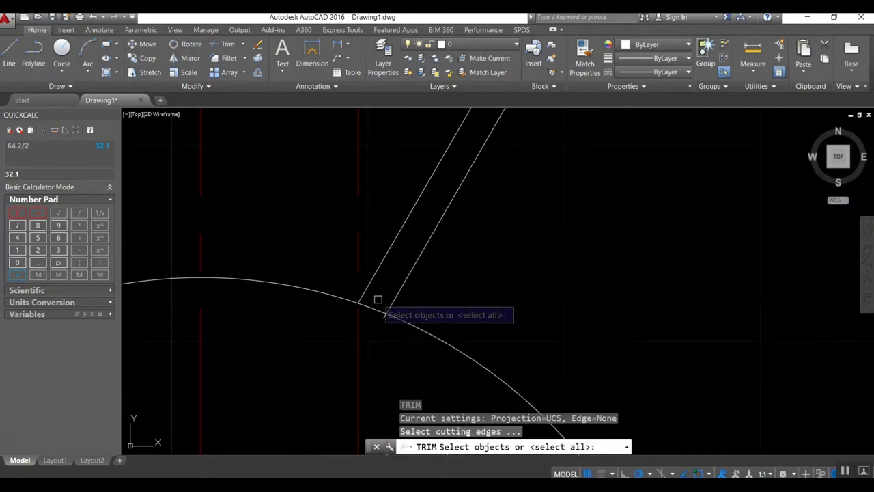
click(390, 303)
click(373, 305)
key(space)
click(372, 308)
key(space)
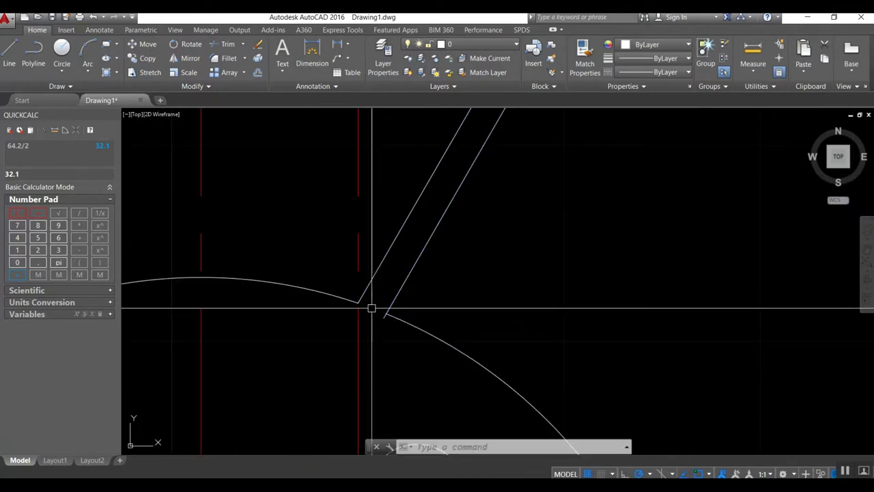
key(space)
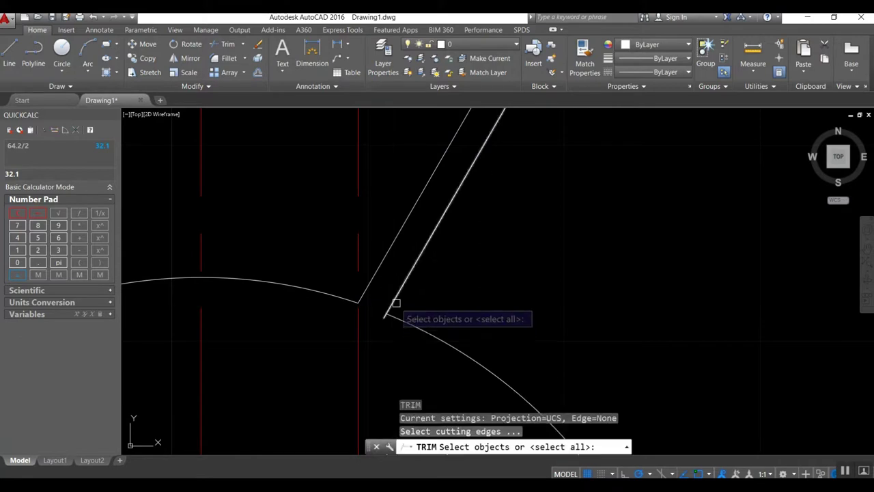
click(396, 302)
key(space)
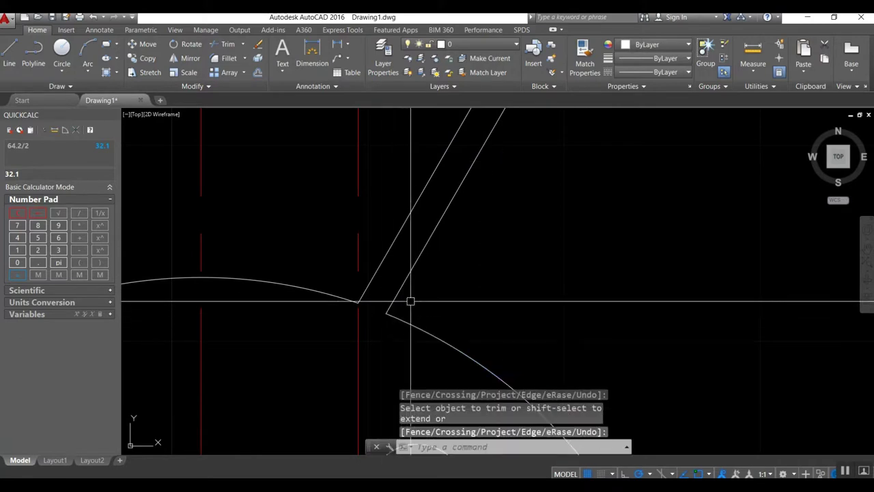
scroll(410, 301, down, 5)
Mirror the antenna across the vertical centerline, keeping the original antenna
key(Escape)
text(mi)
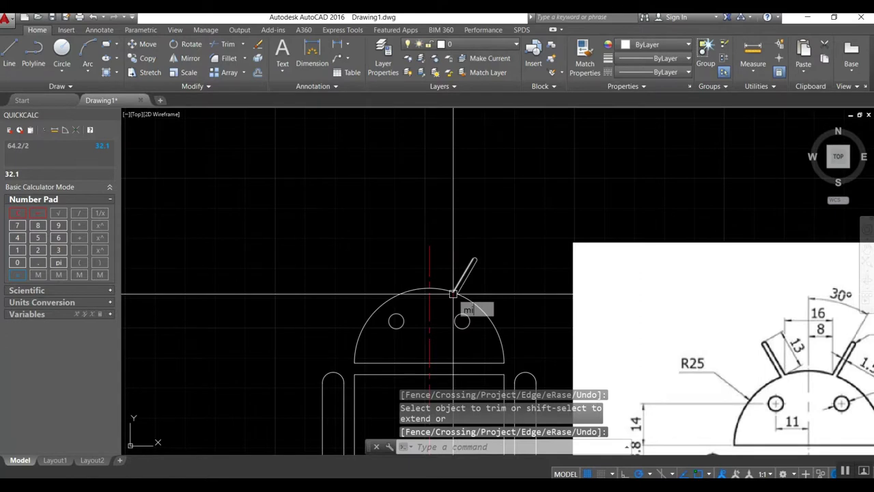
key(space)
click(480, 275)
click(467, 250)
key(space)
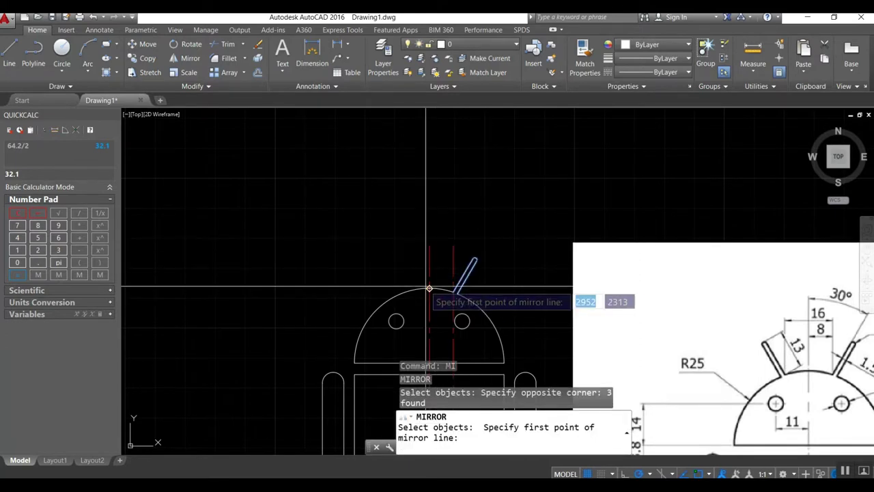
click(429, 288)
click(431, 249)
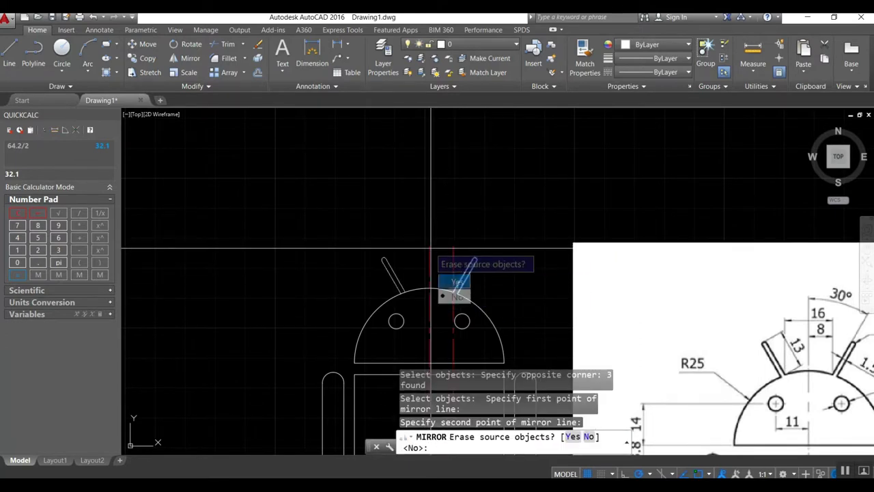
text(n)
key(Return)
Start a trim using the left antenna and head arc as cutting edges, then cancel it
scroll(410, 294, up, 5)
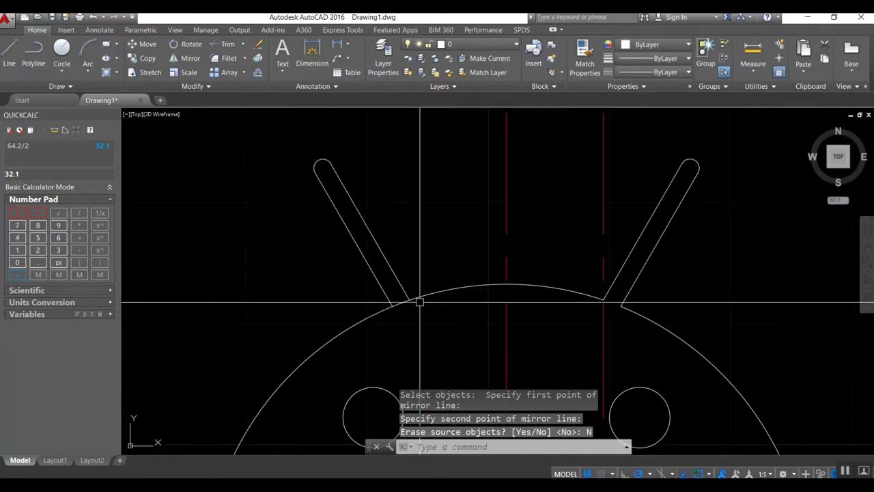
text(tr)
key(space)
drag(437, 291, 383, 307)
key(space)
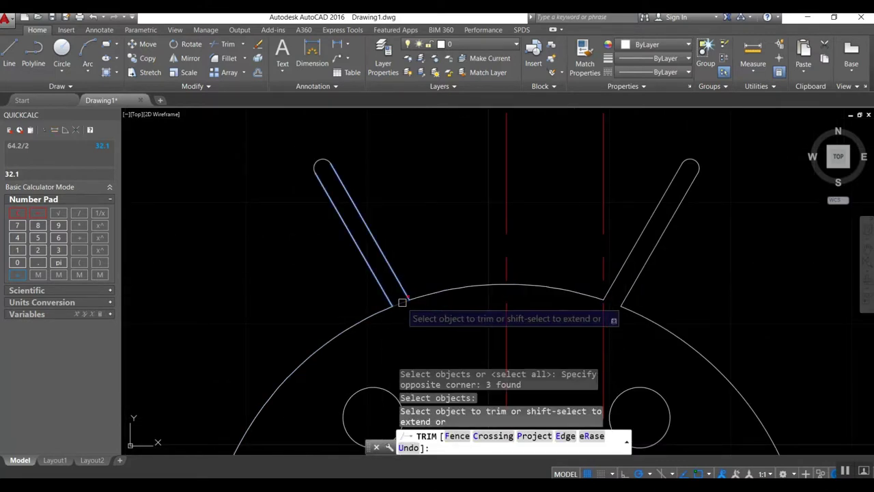
scroll(402, 301, up, 5)
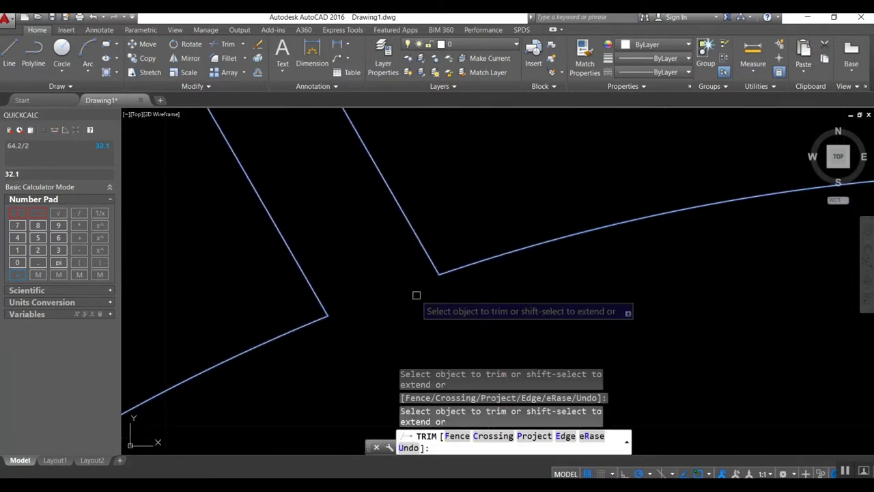
key(Escape)
scroll(376, 294, up, 4)
scroll(376, 295, down, 2)
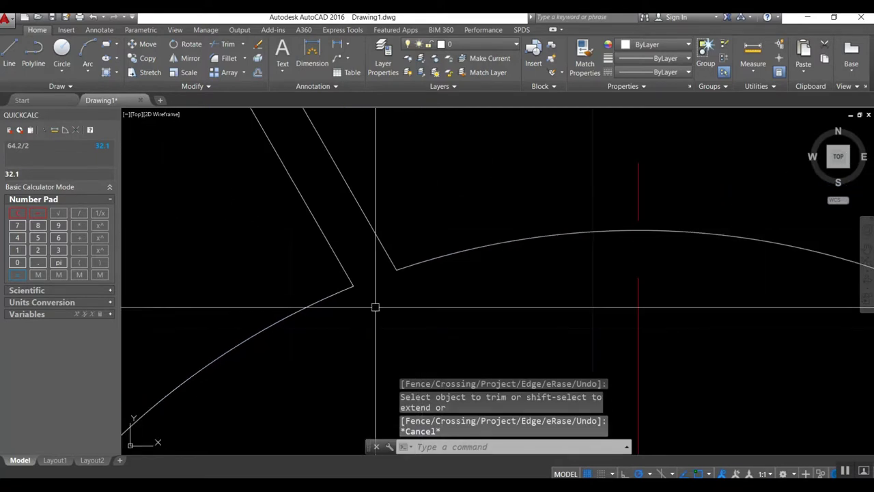
scroll(373, 306, down, 4)
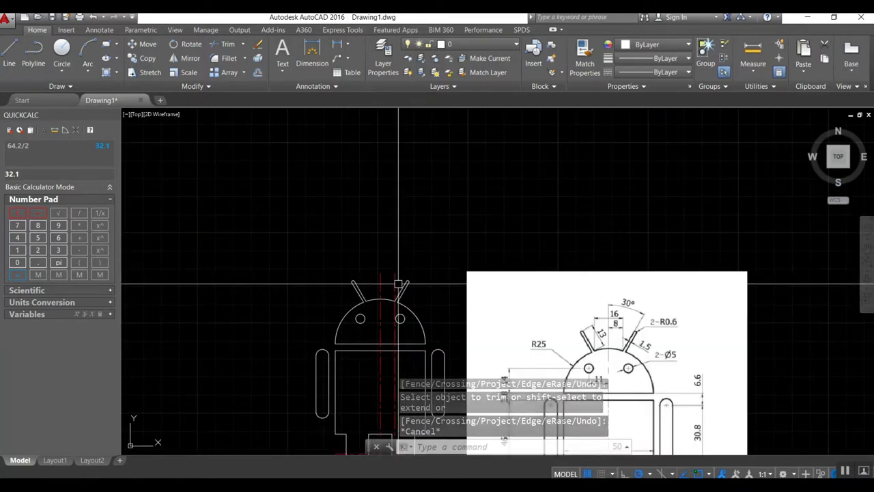
Erase a stray object and pan the drawing beside the reference image
text(e)
key(Return)
click(400, 285)
middle_drag(389, 248, 348, 130)
Add a 12.5 linear dimension across the left leg's width
text(dli)
key(Return)
click(309, 313)
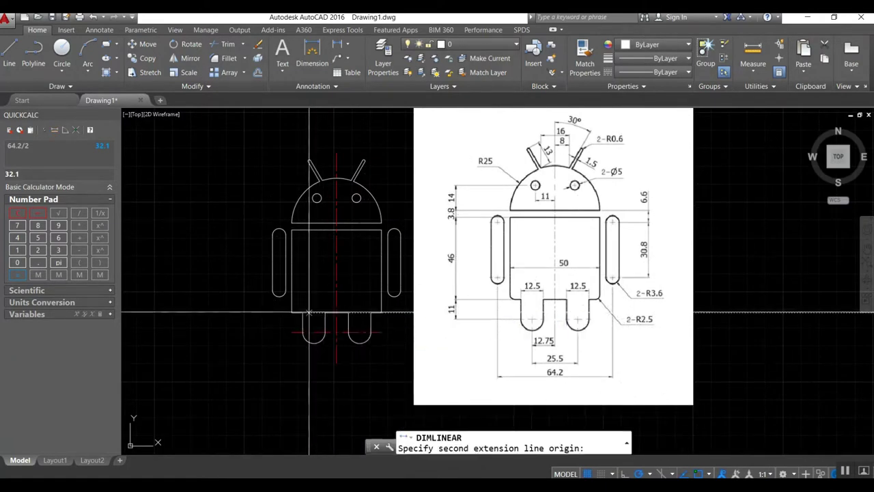
click(326, 312)
click(314, 308)
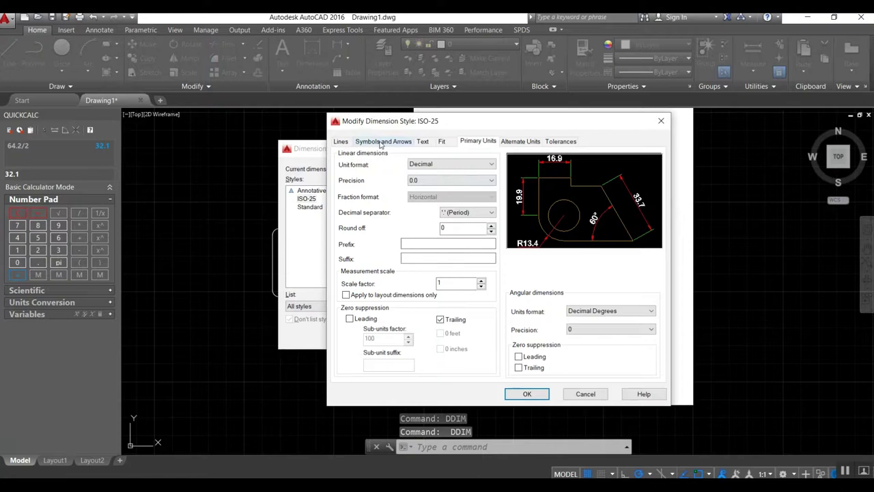
Set the ISO-25 dimension style's arrow size to 1
click(381, 141)
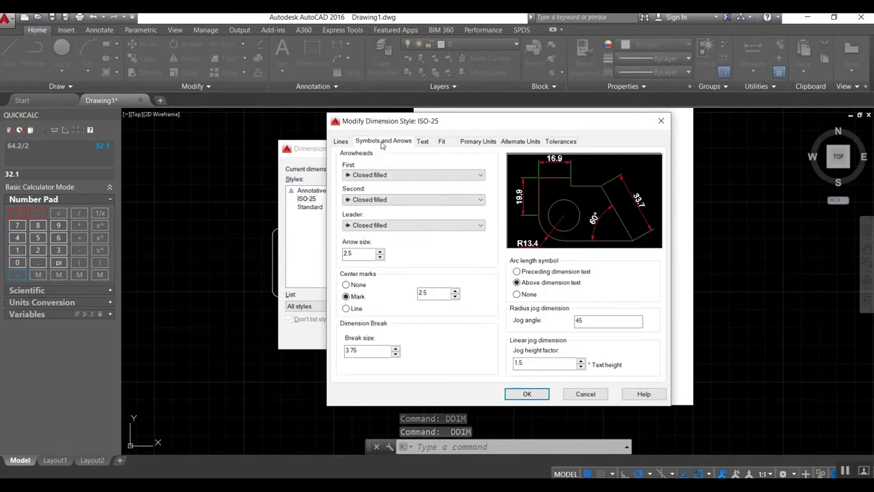
click(381, 257)
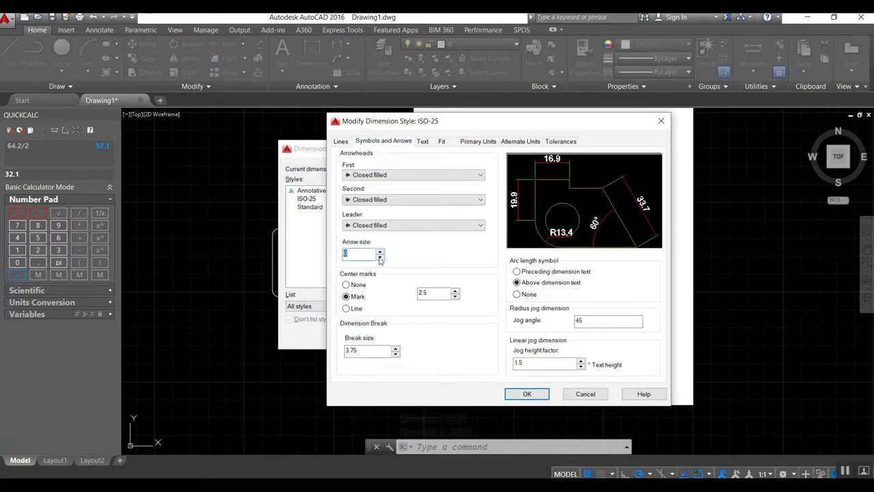
click(381, 251)
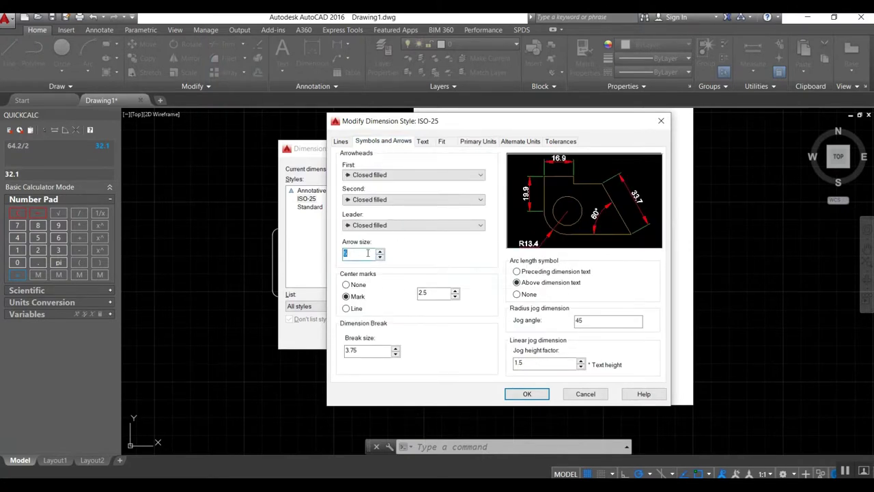
text(1)
click(527, 395)
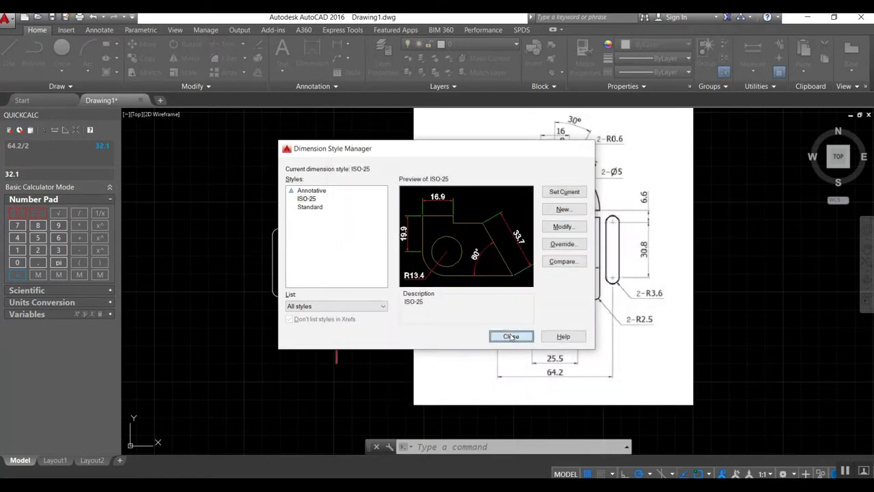
click(511, 337)
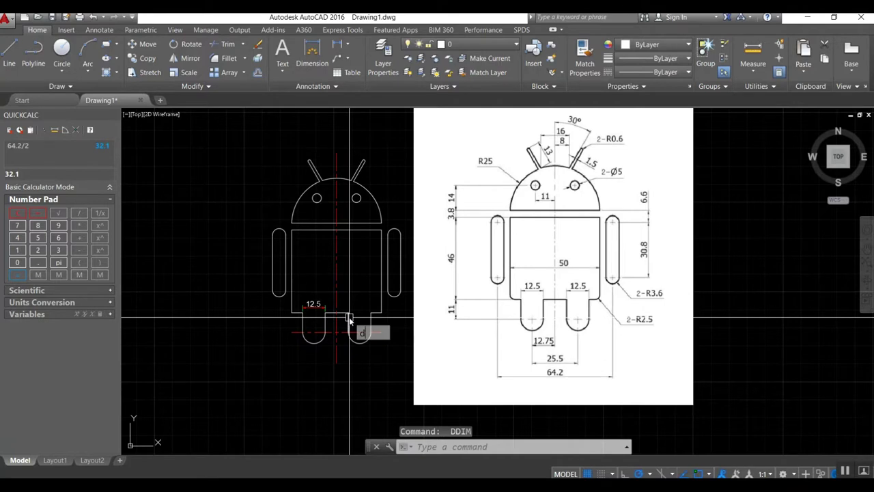
Dimension the right leg width (12.5) and the 12.8 distance from the left leg centre to the centre line
text(li)
key(Return)
click(348, 313)
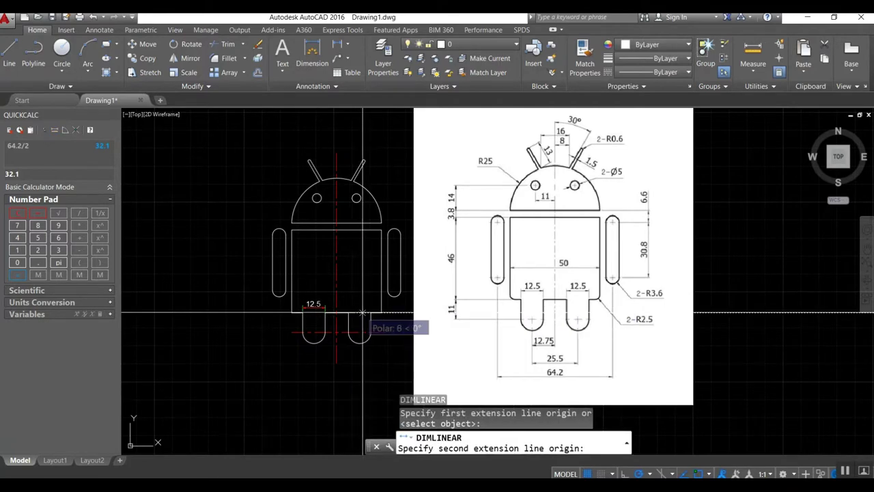
click(371, 313)
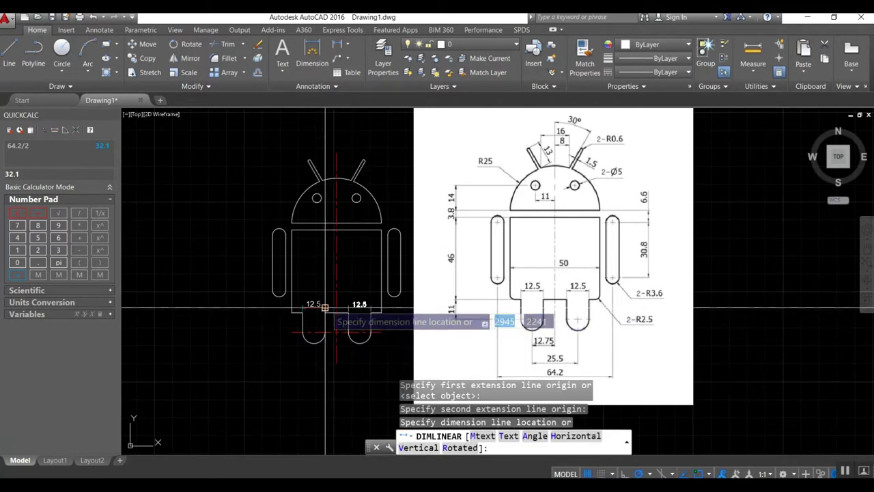
scroll(325, 308, up, 6)
scroll(368, 293, down, 4)
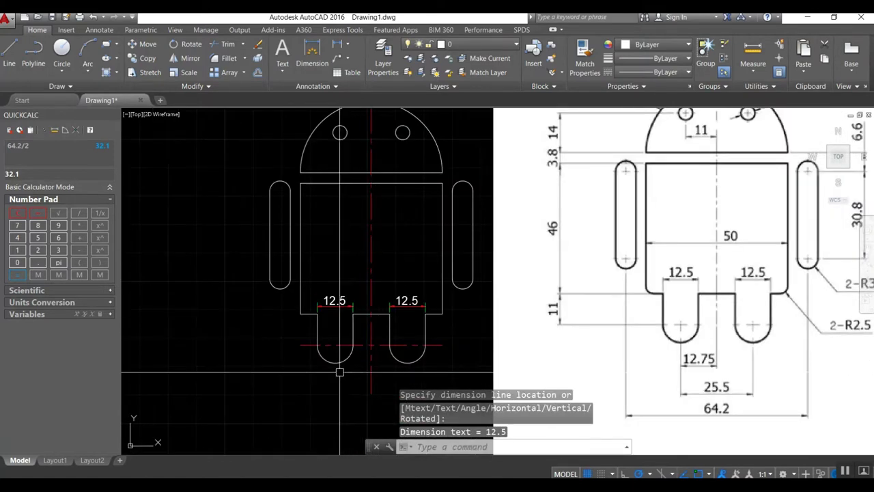
key(Return)
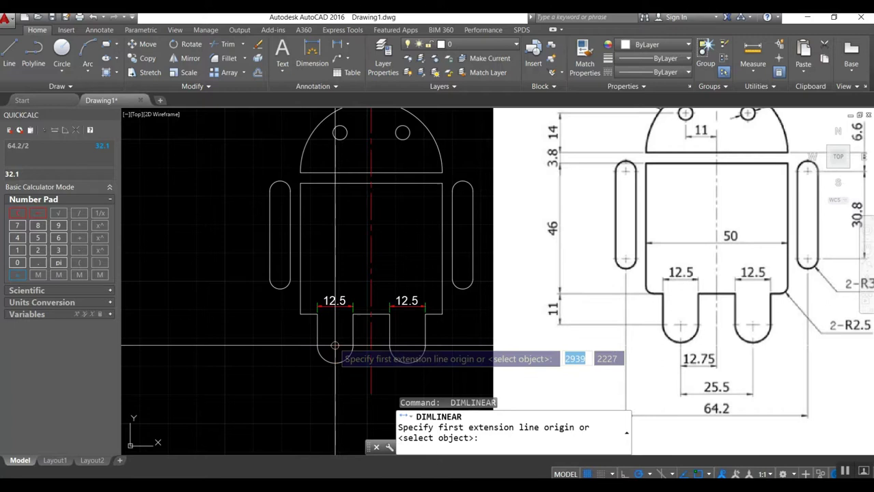
click(335, 346)
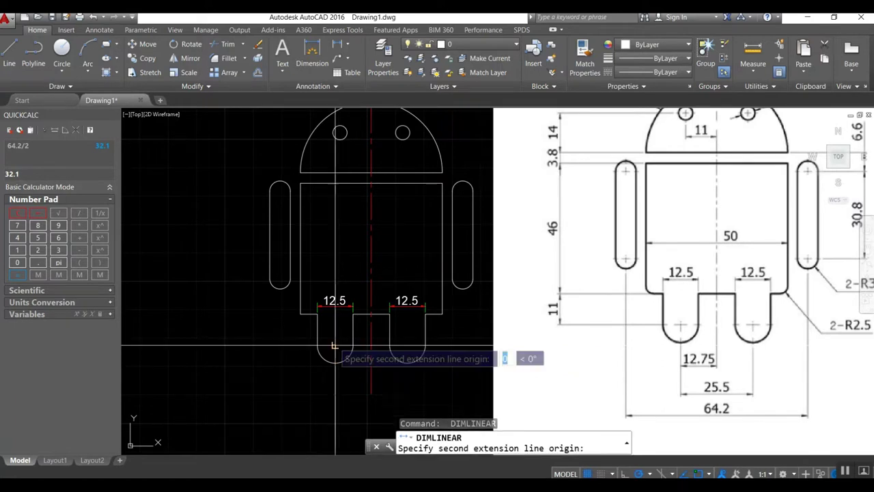
click(370, 345)
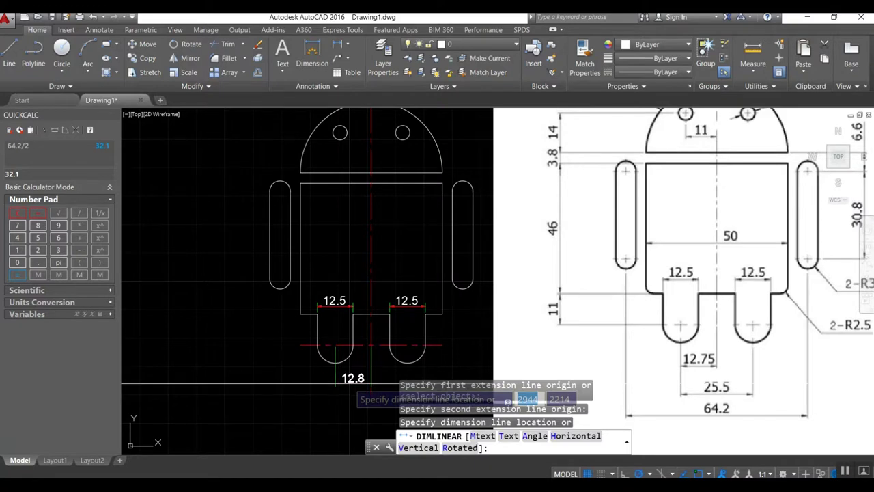
click(349, 385)
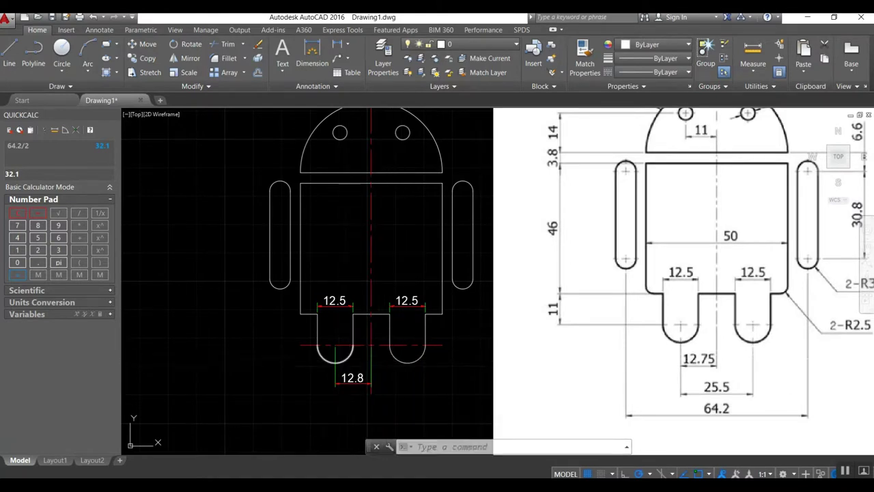
Dimension the 25.5 distance between the leg centres
key(space)
click(340, 345)
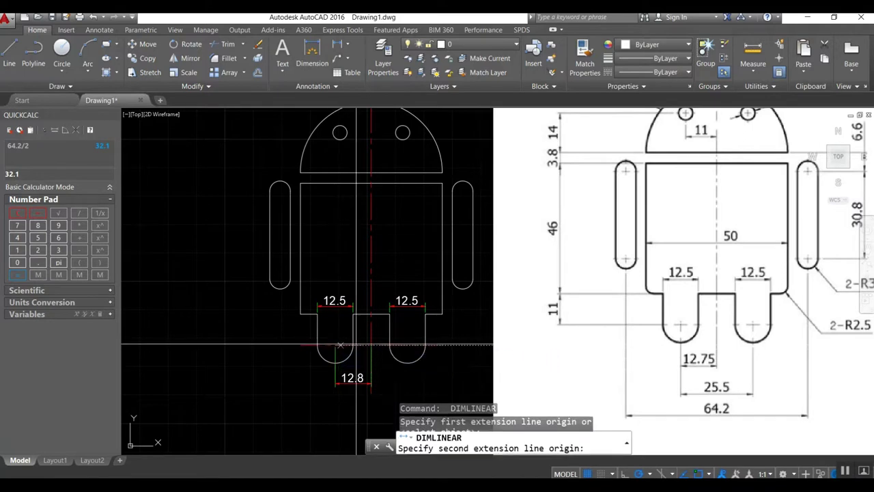
click(408, 347)
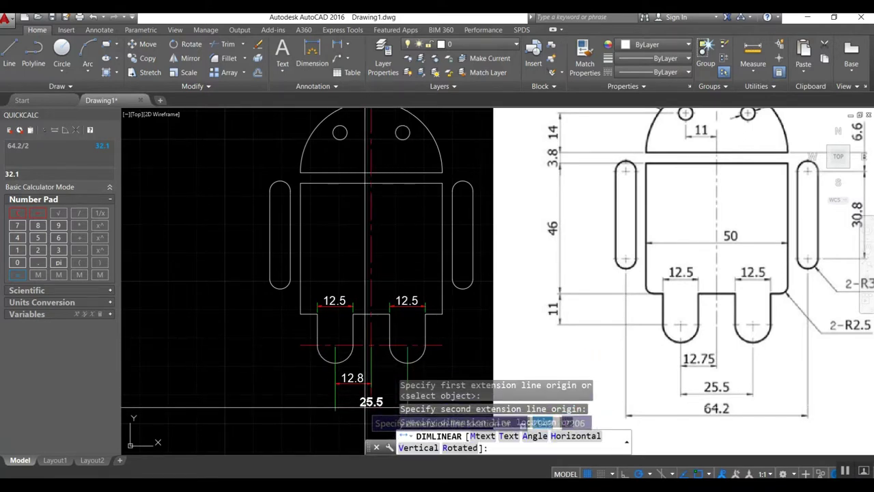
click(365, 408)
scroll(349, 296, down, 2)
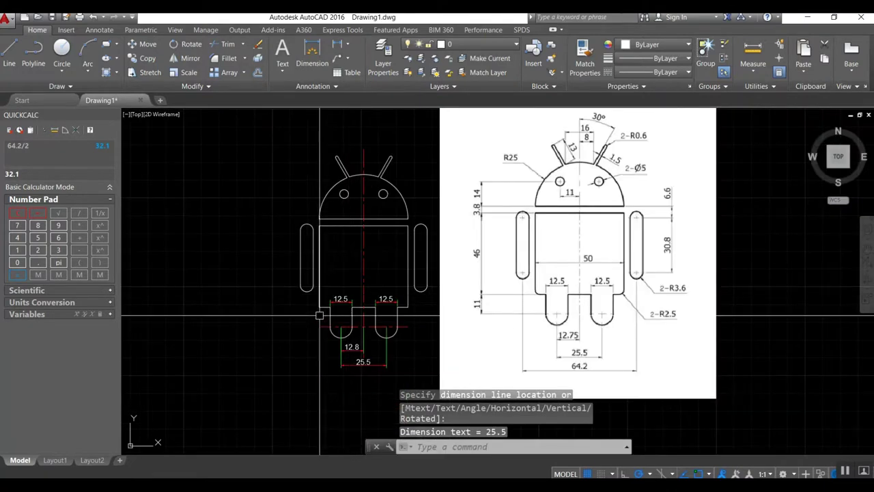
Dimension 64.2 across the arm ends and 50 across the body
key(Return)
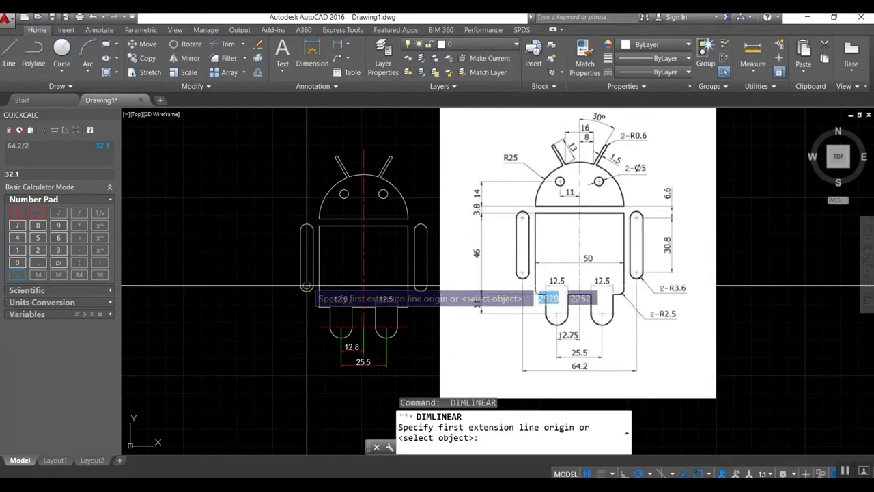
click(306, 285)
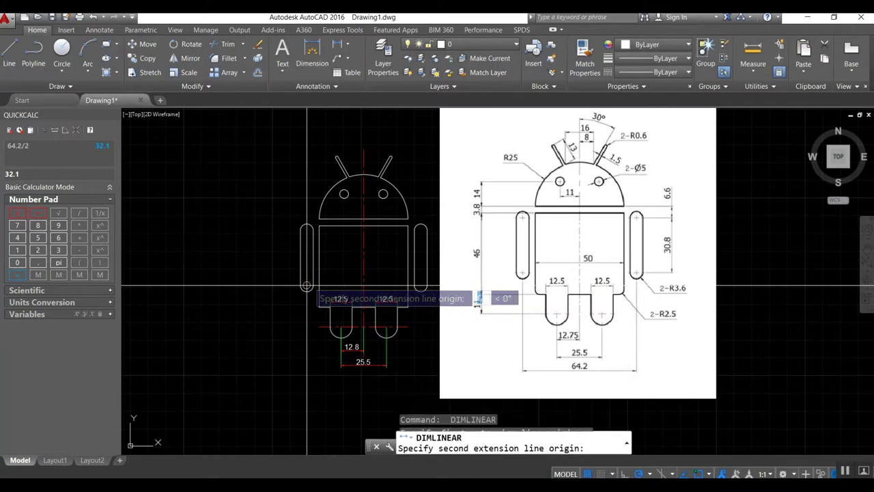
click(414, 286)
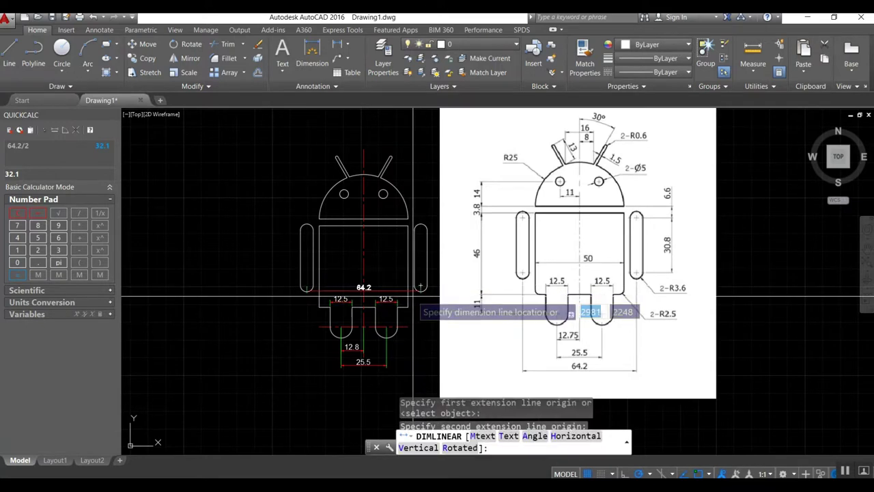
click(366, 378)
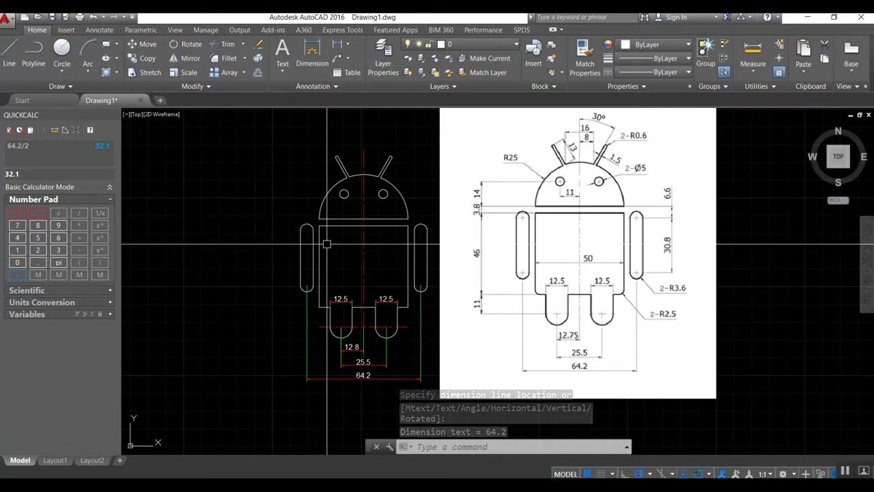
key(Return)
click(319, 267)
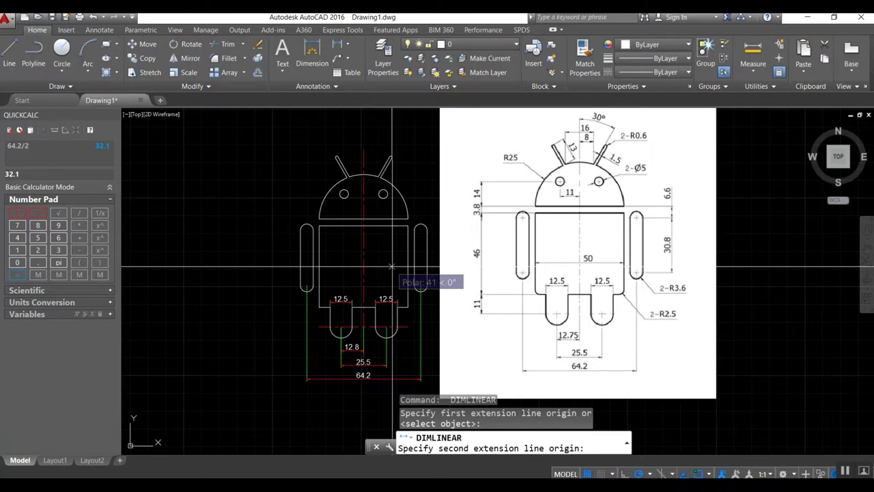
click(407, 267)
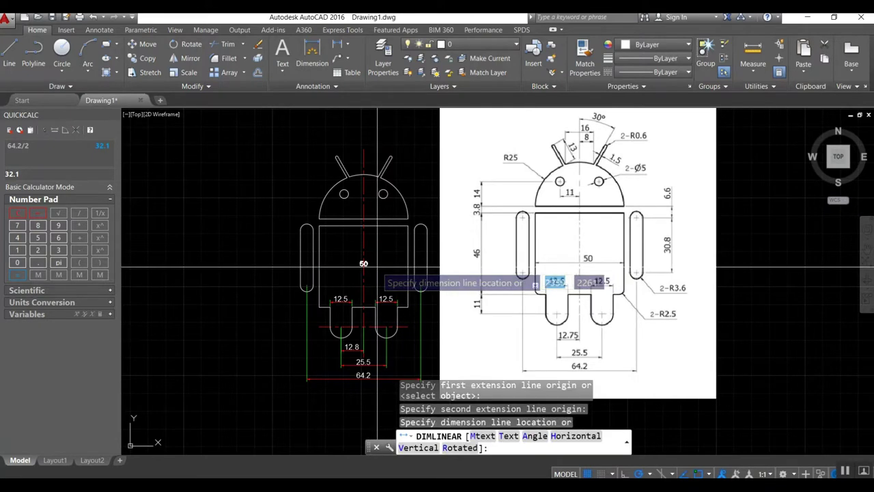
click(381, 267)
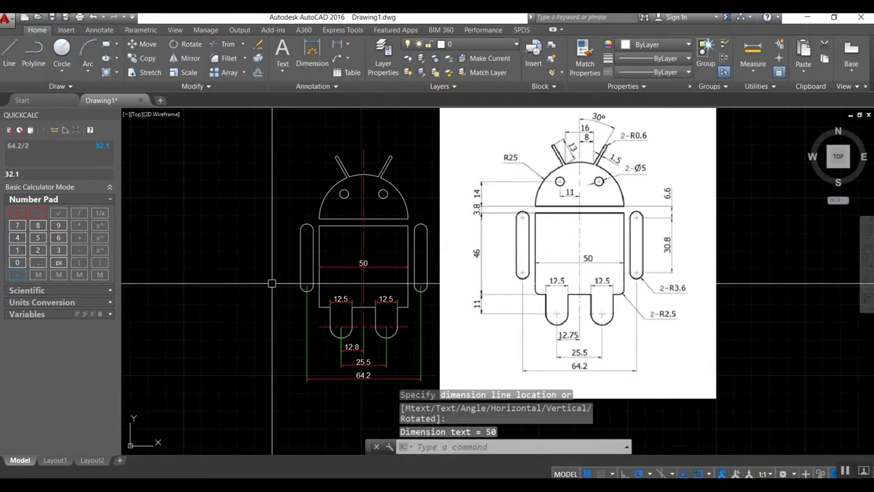
click(364, 230)
Change both dashed centre lines from red to index colour 254
click(375, 326)
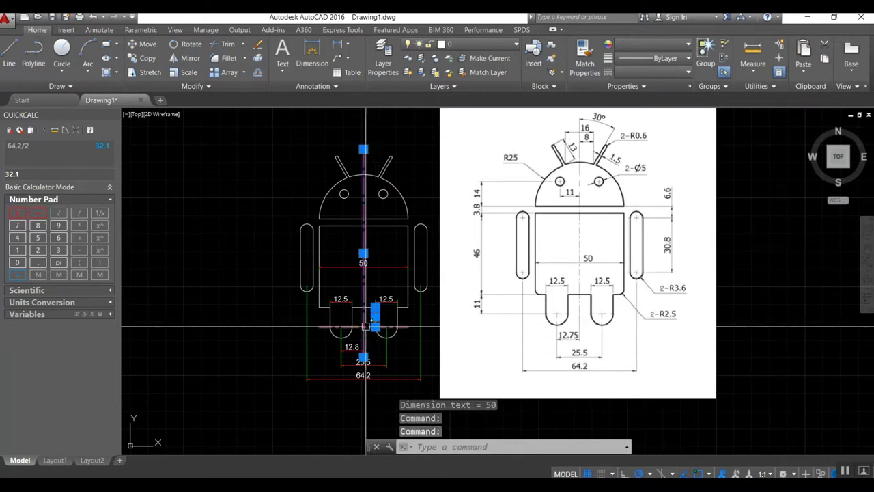
key(Escape)
scroll(328, 327, up, 4)
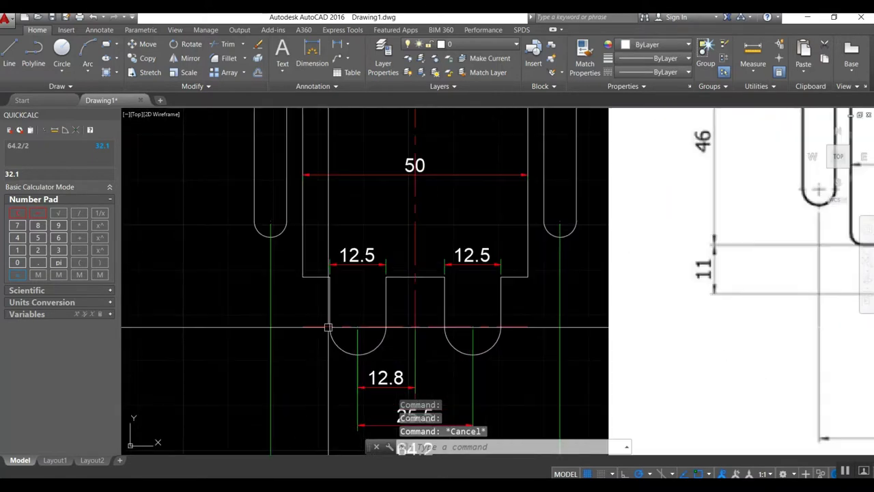
click(313, 326)
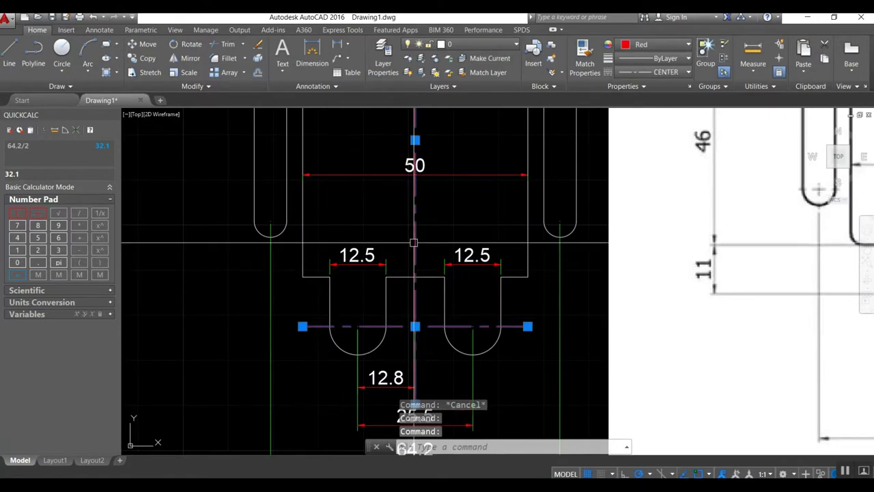
right_click(414, 243)
click(448, 454)
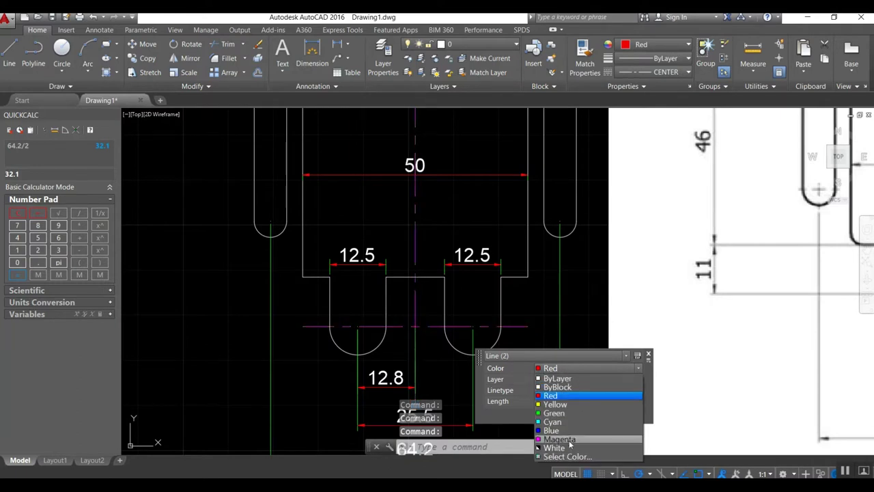
click(566, 456)
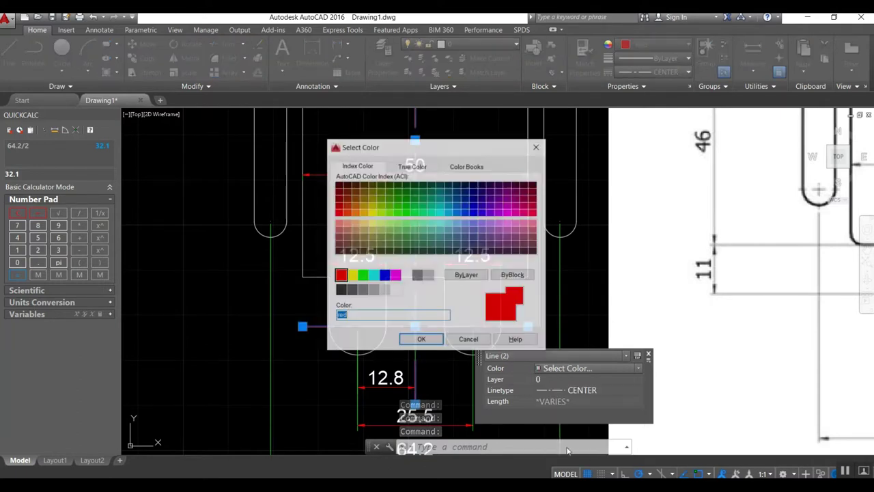
click(384, 289)
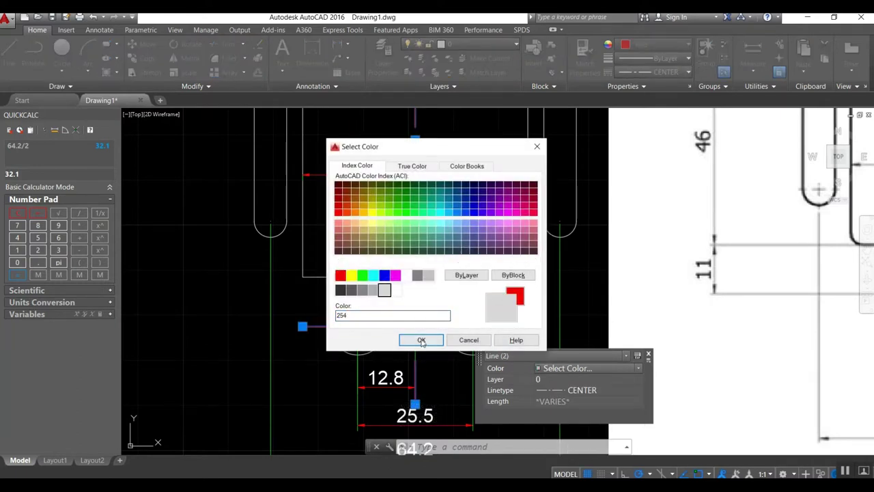
click(421, 339)
key(Escape)
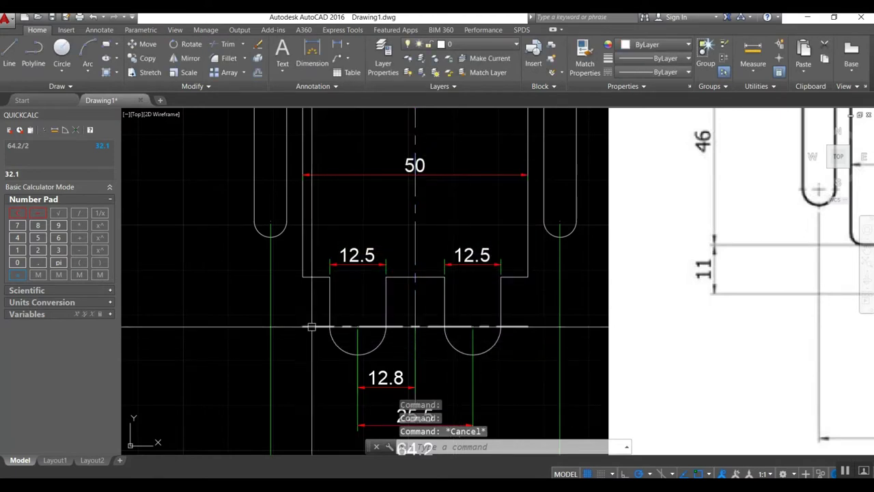
scroll(311, 327, down, 4)
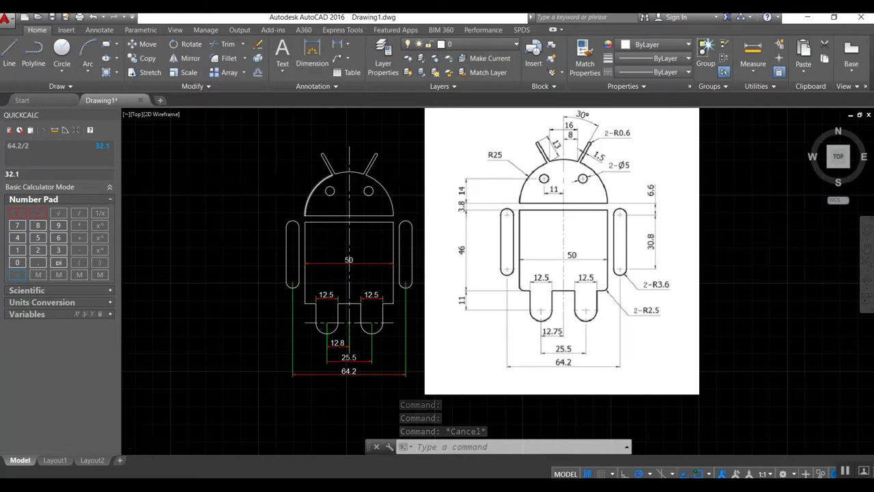
Dimension the 11 distance between the eye centres
scroll(332, 178, up, 2)
key(space)
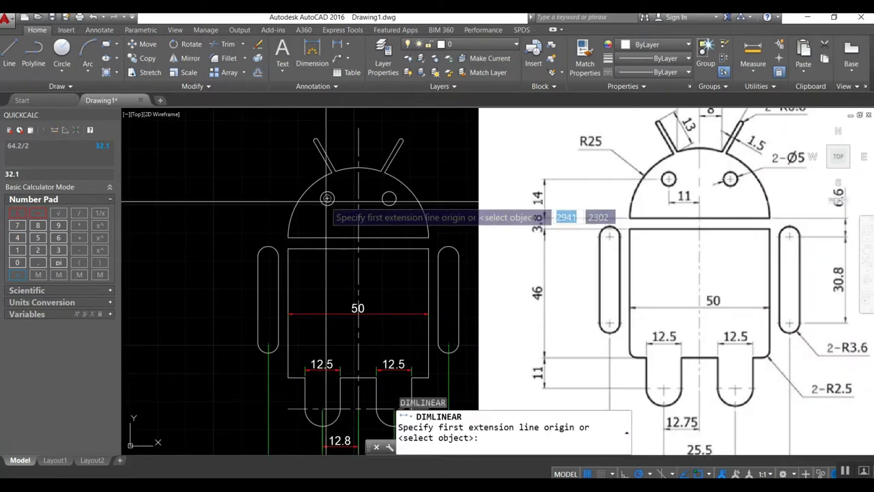
click(327, 198)
click(389, 198)
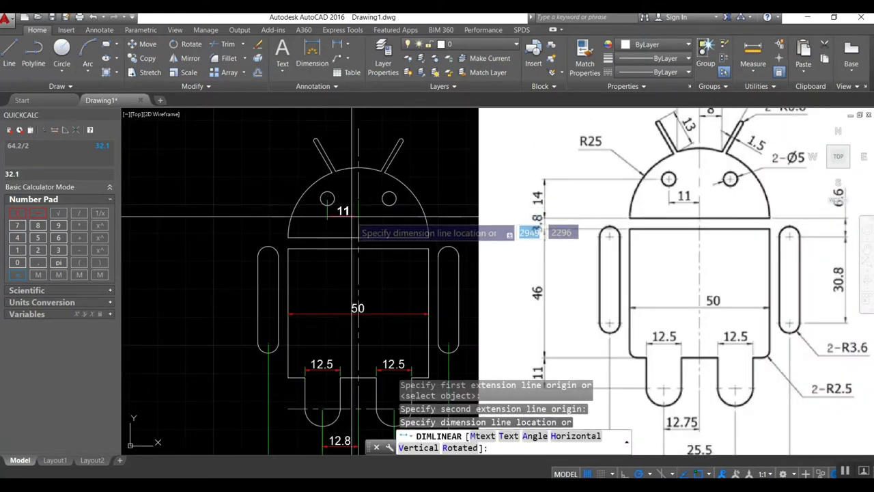
click(344, 219)
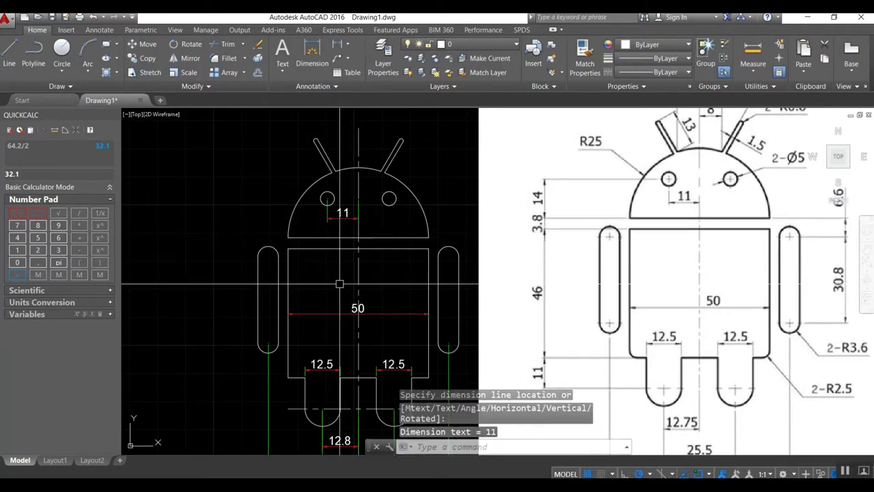
scroll(321, 273, down, 2)
scroll(341, 294, down, 1)
scroll(345, 205, up, 3)
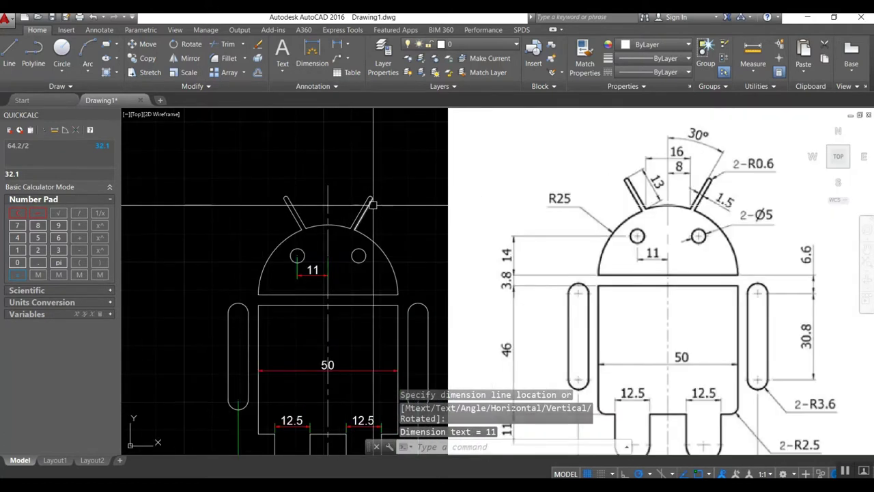
Add the 8 and 16 antenna dimensions above the head
key(space)
click(328, 225)
click(349, 229)
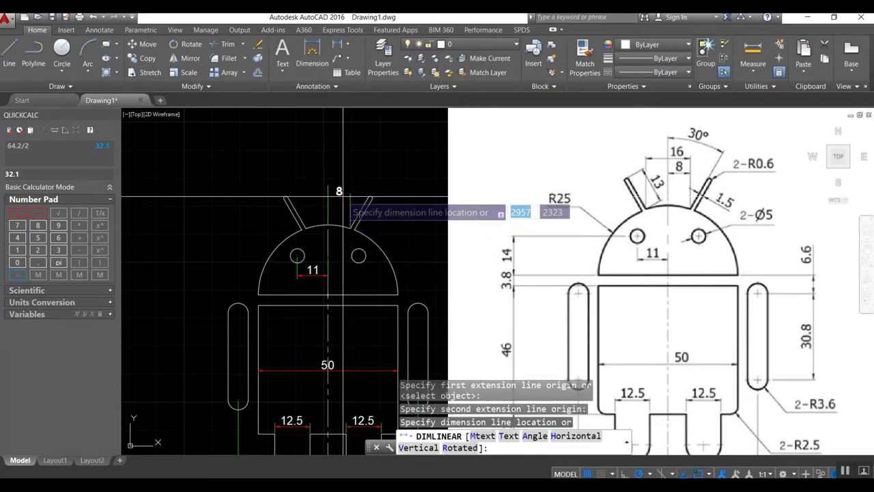
click(343, 197)
key(space)
click(328, 225)
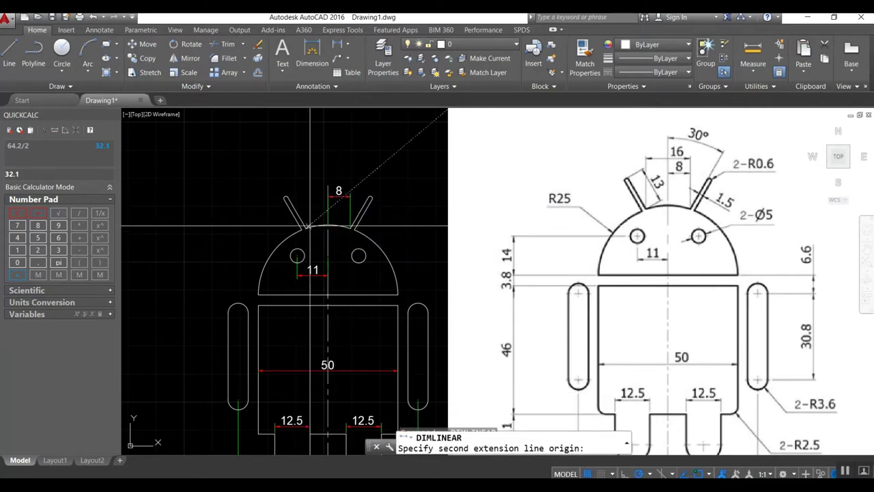
click(350, 228)
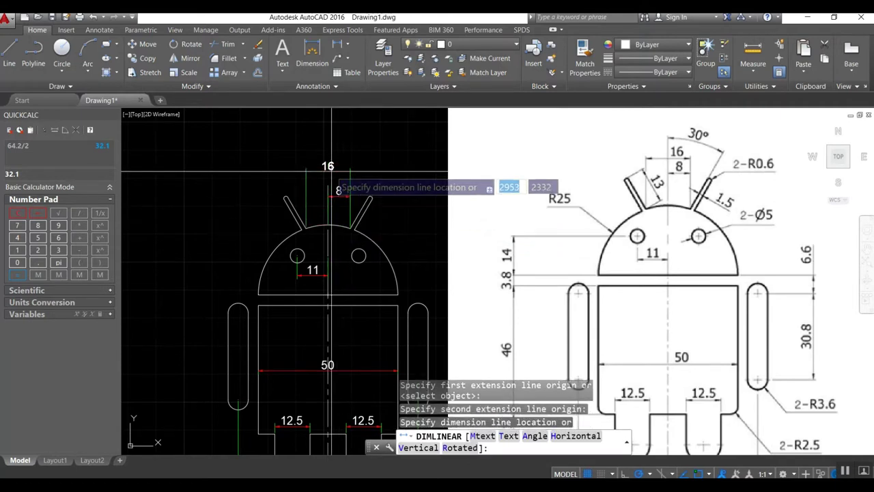
click(332, 171)
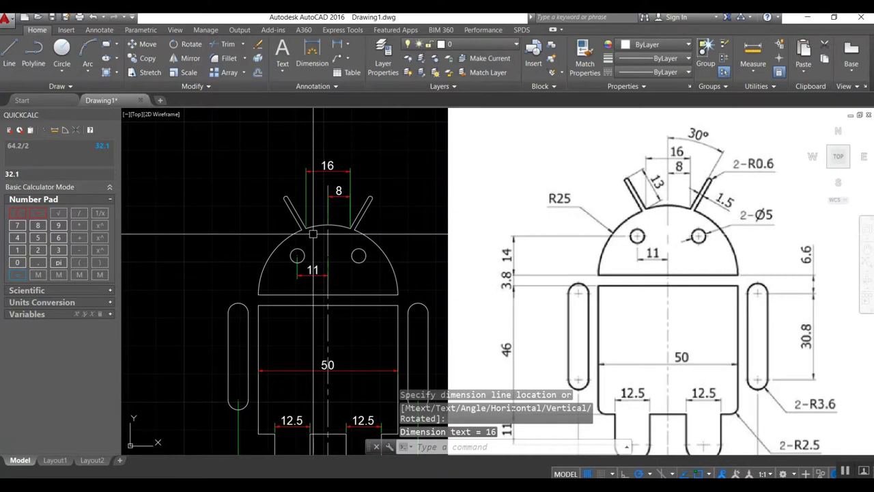
key(space)
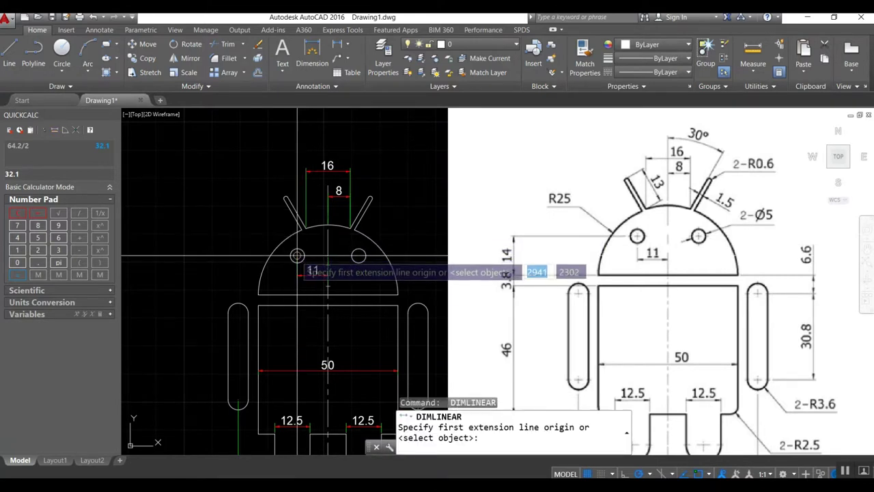
Dimension 14 from the eye centre to the head bottom, then chain 3.8 and 46 down the left side
click(297, 256)
click(298, 294)
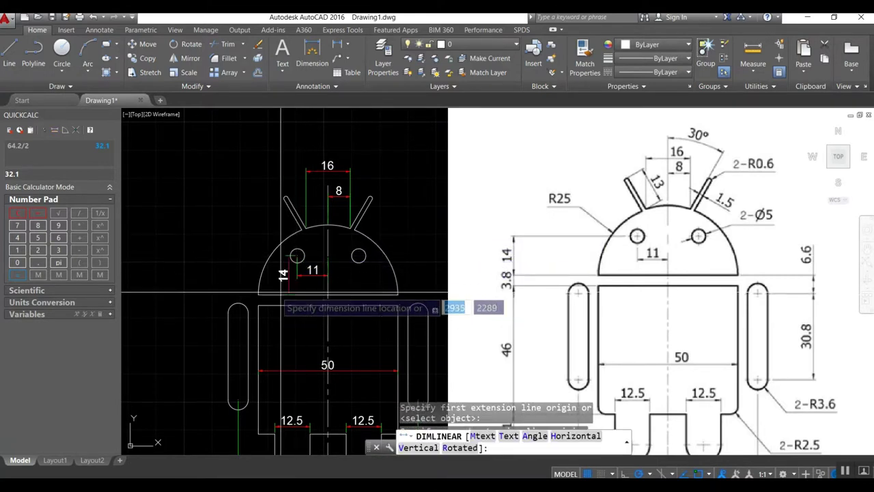
click(182, 298)
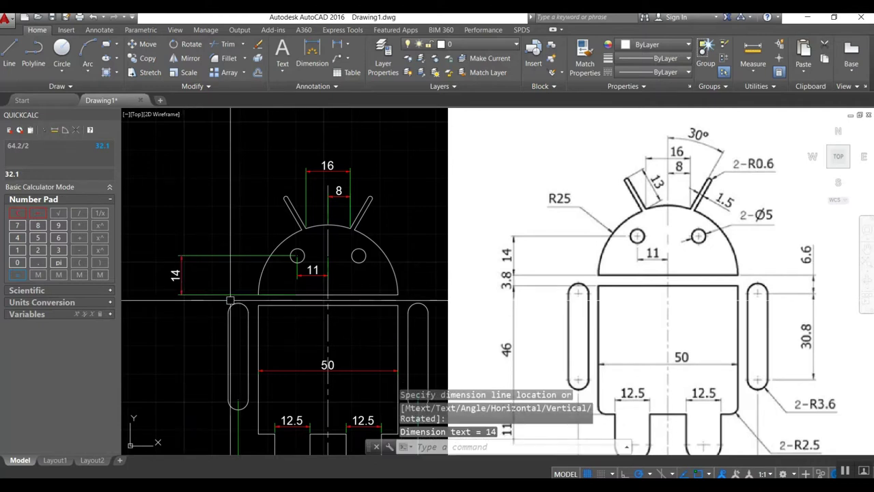
text(DIMC)
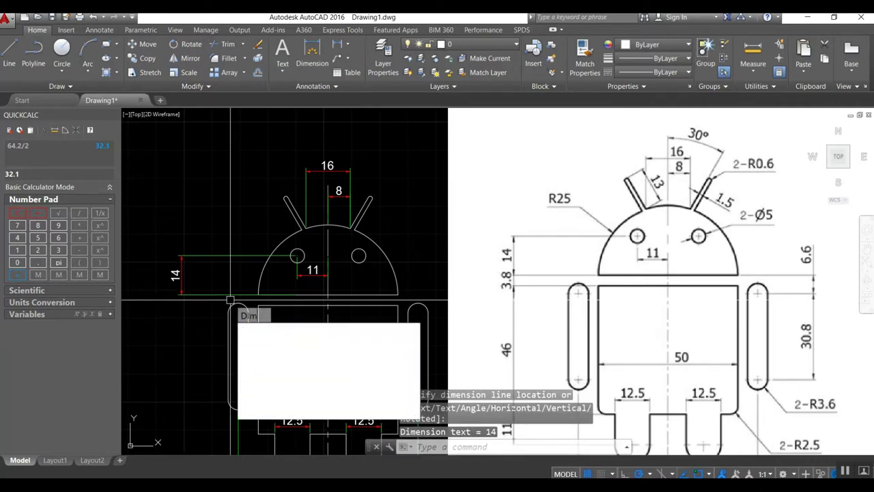
click(305, 330)
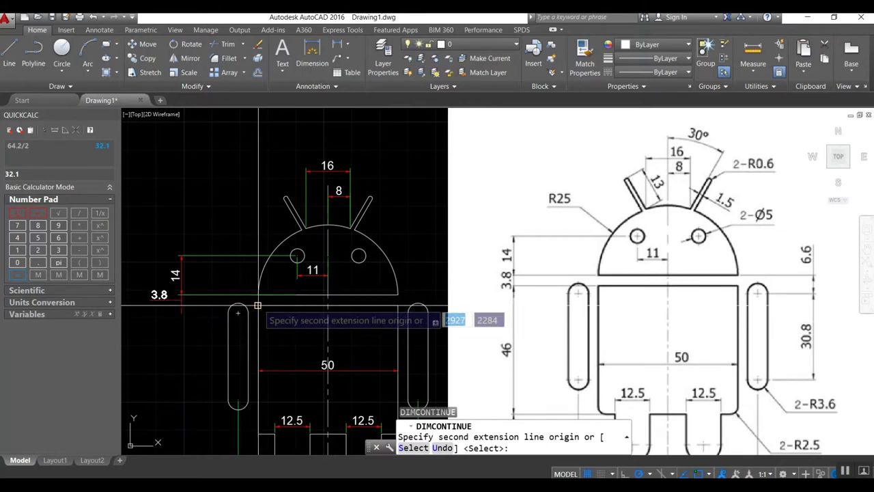
click(258, 305)
scroll(251, 224, down, 2)
click(280, 243)
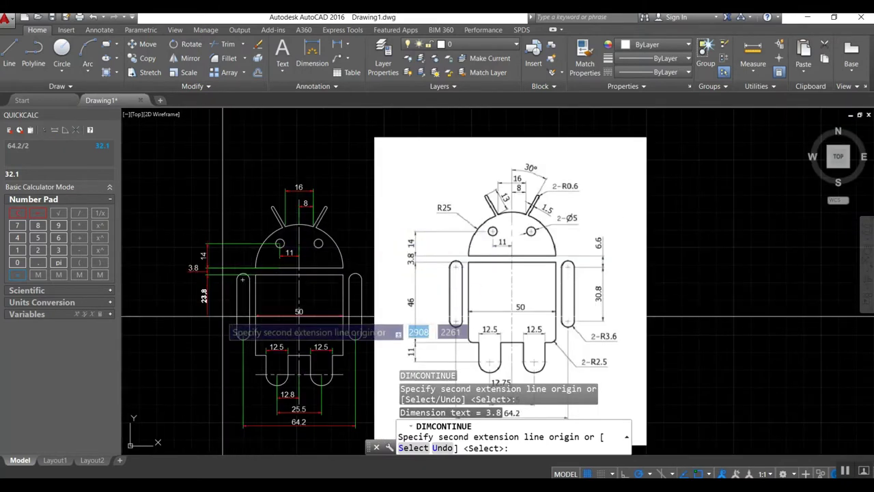
click(256, 355)
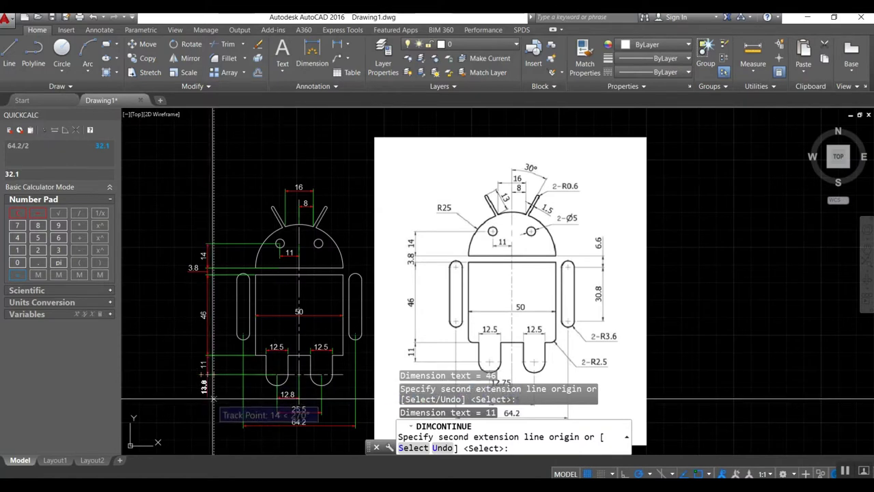
key(Return)
key(Escape)
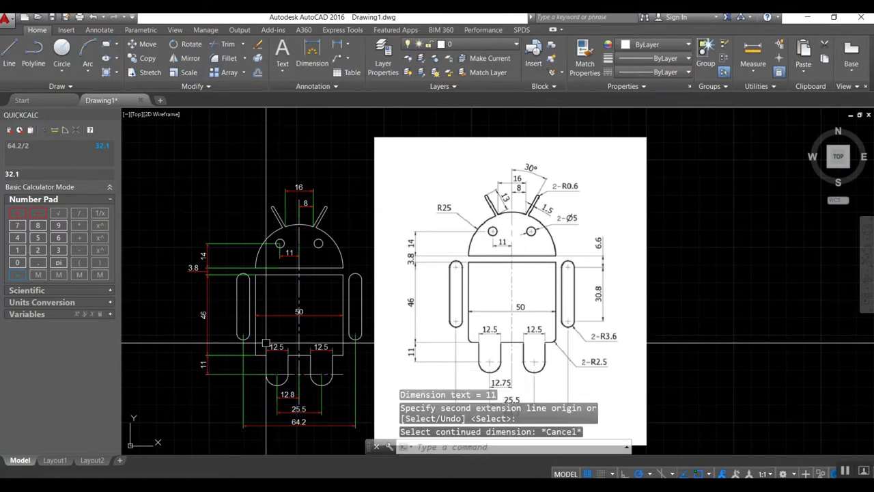
Round the body's lower corners with 2.5-radius fillets
scroll(258, 351, up, 6)
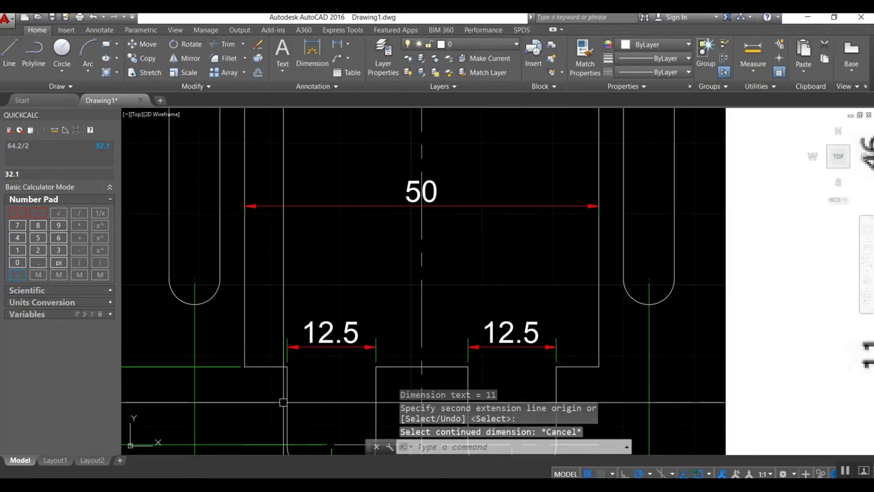
text(f)
key(Return)
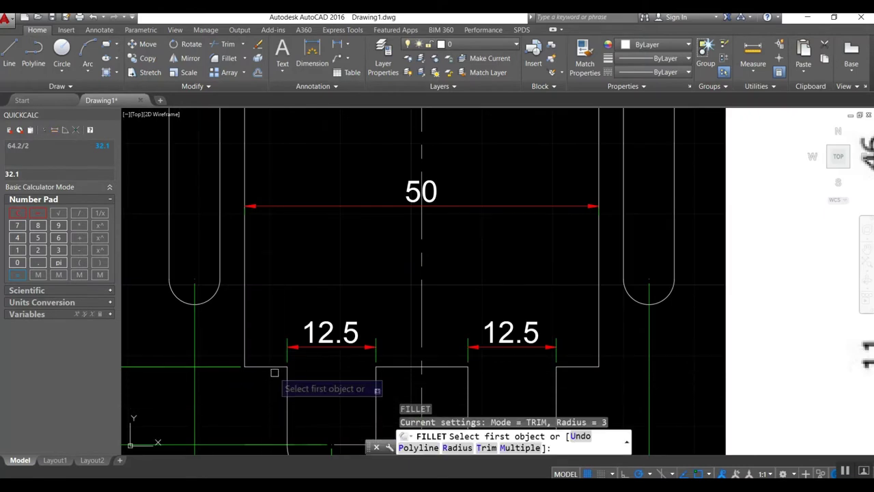
text(r)
key(Return)
scroll(228, 309, down, 2)
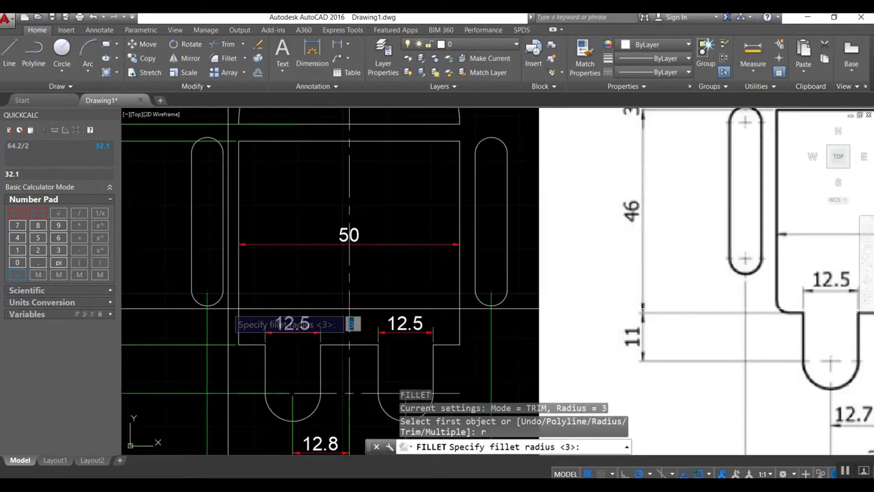
scroll(228, 309, down, 4)
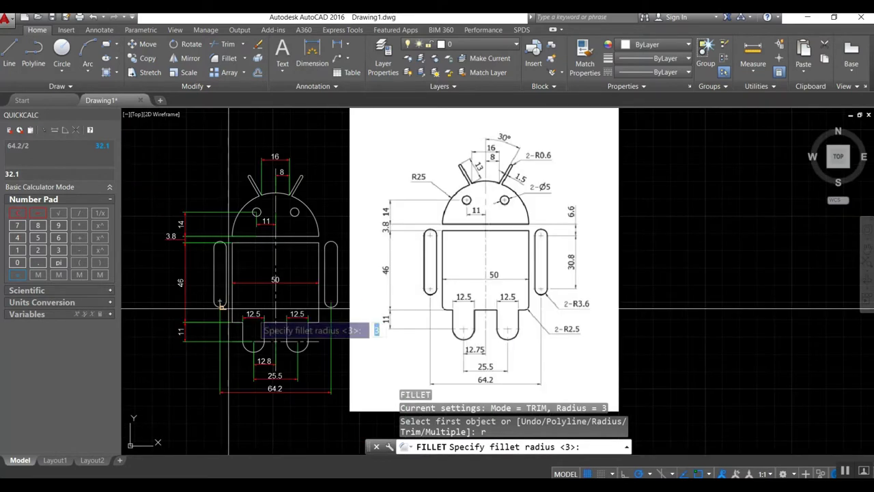
scroll(215, 328, up, 4)
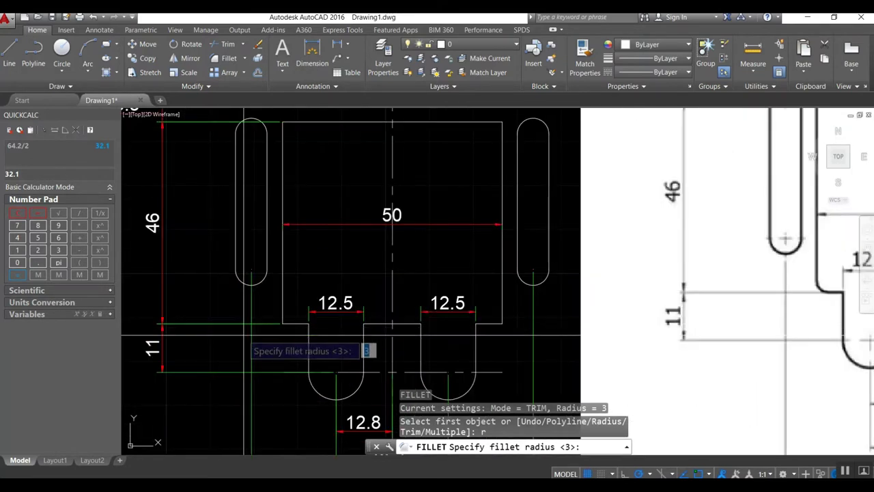
text(2.5)
key(Return)
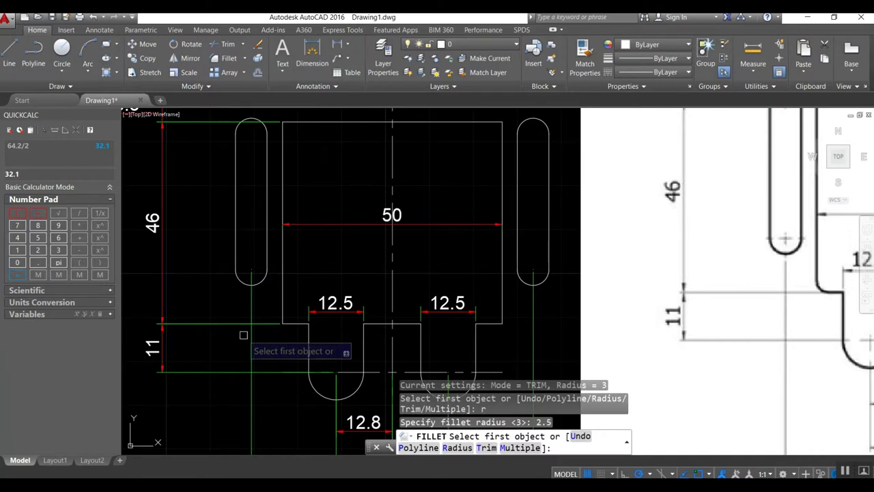
click(294, 324)
click(283, 316)
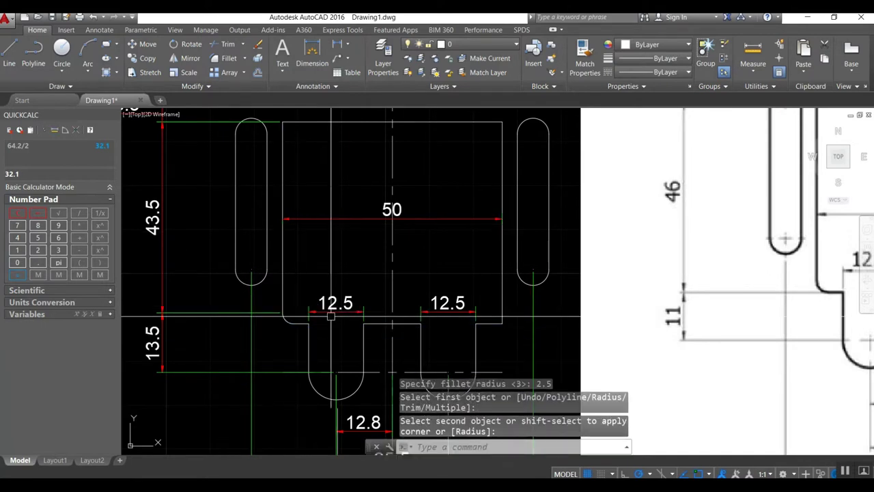
click(468, 320)
key(Return)
click(500, 323)
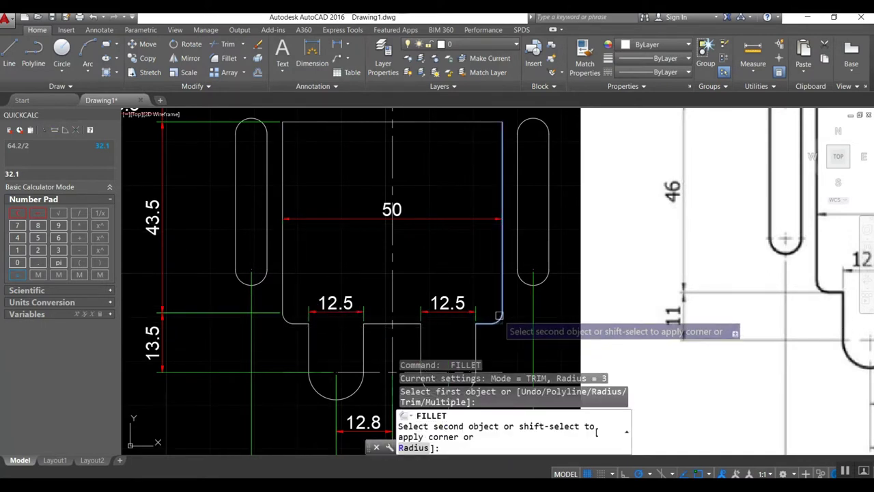
key(Escape)
Stretch the 13.5 leg dimension to the filleted corner so it reads 11
click(270, 313)
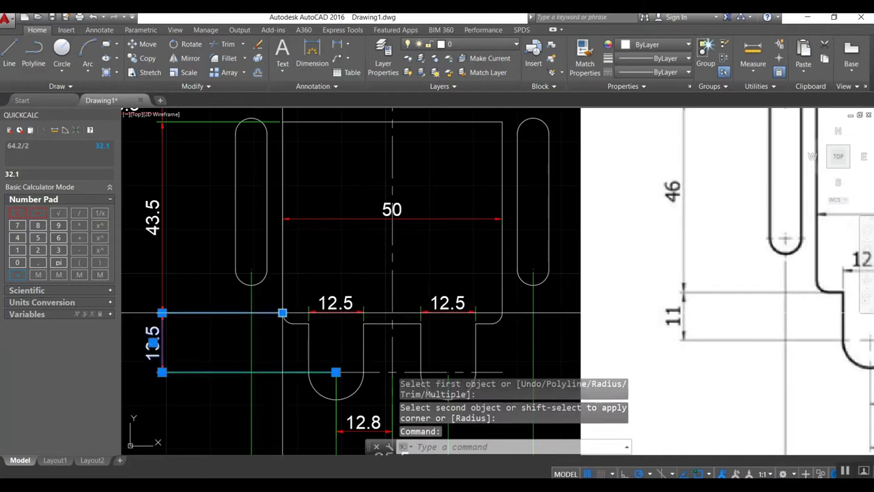
click(283, 313)
click(294, 323)
Stretch the 43.5 dimension down to the body's bottom edge so it reads 46
key(Escape)
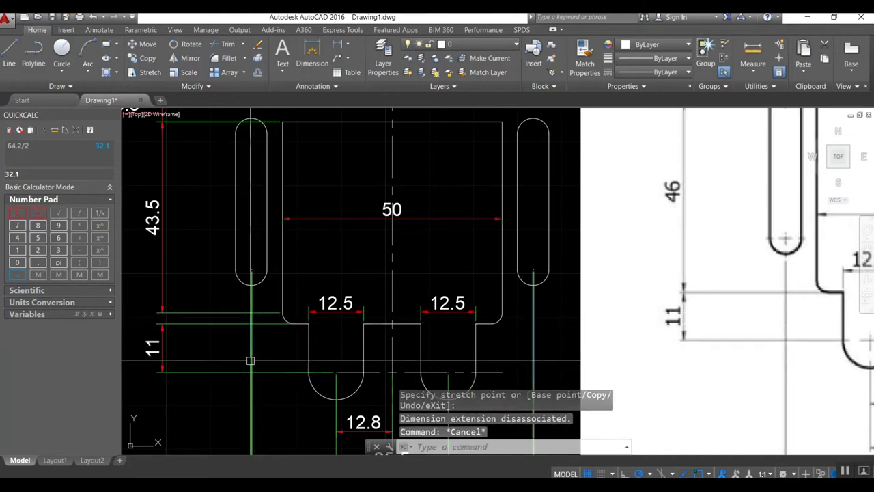
scroll(169, 360, down, 4)
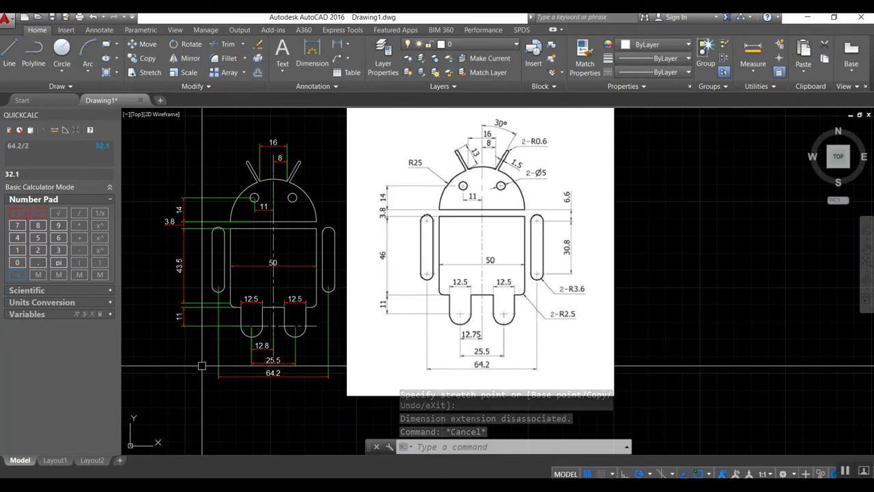
scroll(226, 304, up, 4)
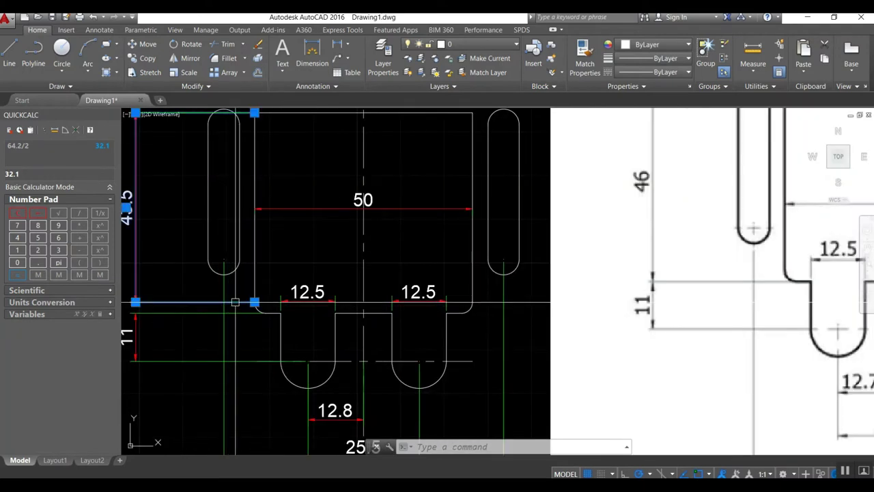
click(254, 301)
click(263, 312)
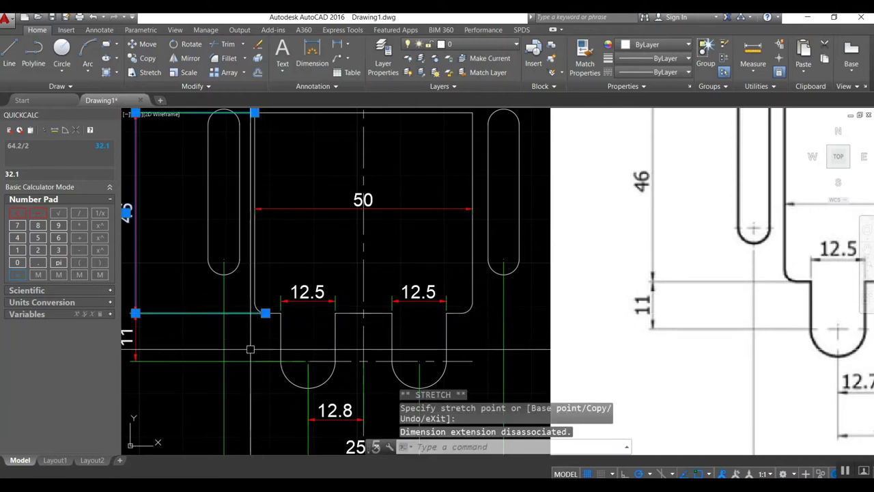
key(Escape)
Reposition the 3.8 dimension text in line with the vertical dimension stack
scroll(314, 271, down, 2)
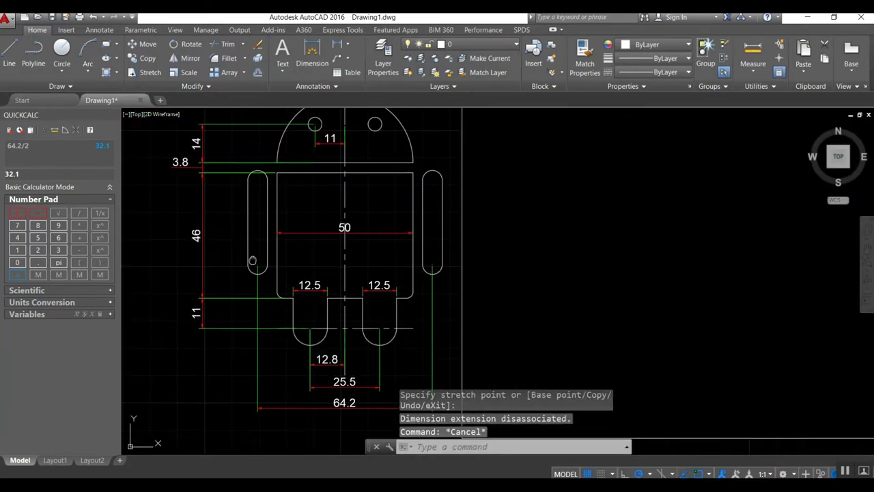
middle_drag(251, 257, 257, 304)
scroll(193, 213, up, 4)
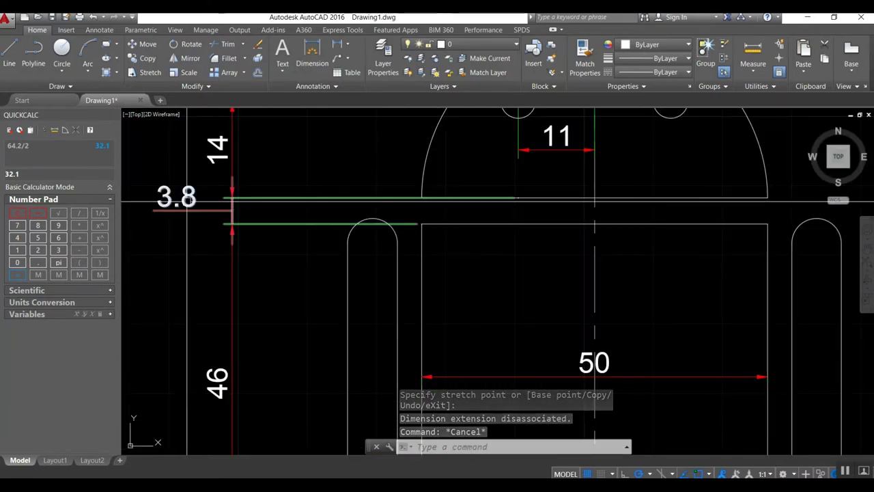
click(192, 196)
click(196, 197)
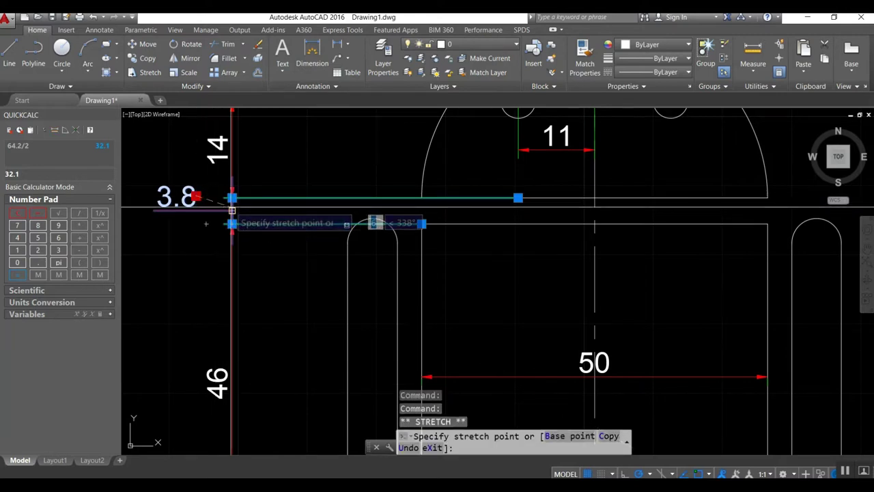
key(Escape)
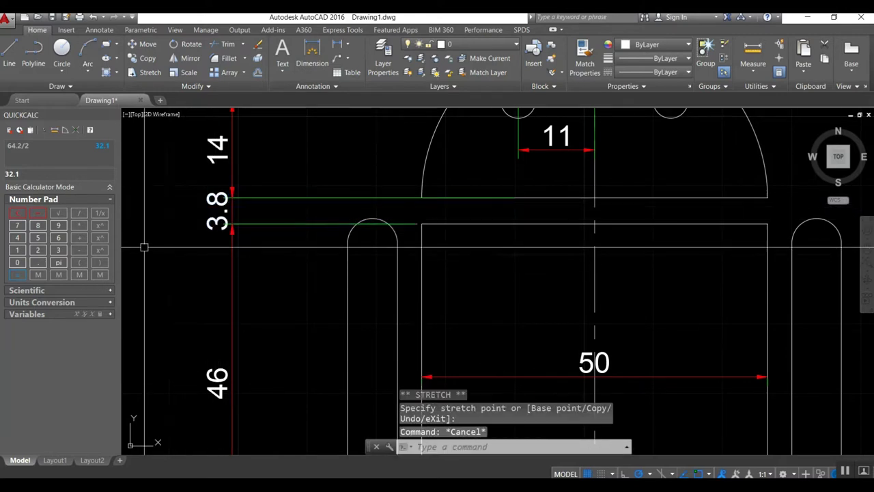
scroll(192, 256, down, 3)
scroll(196, 252, down, 1)
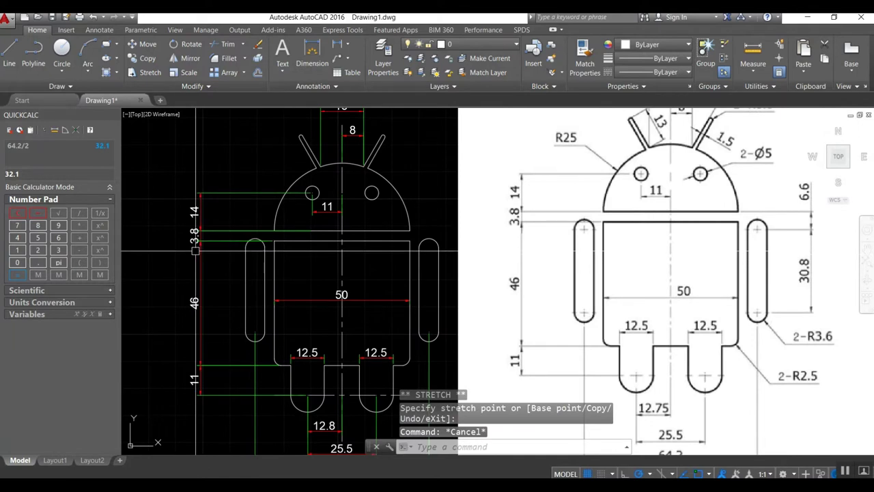
scroll(250, 219, down, 2)
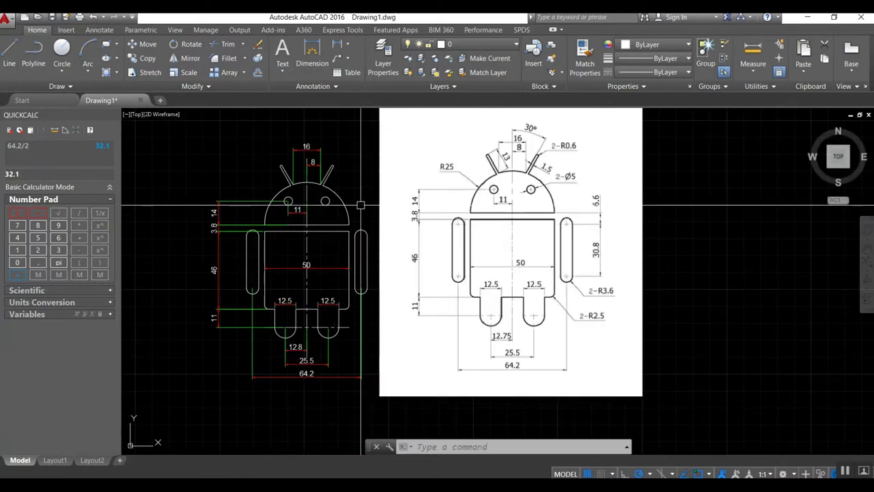
Shift the reference image further right with two successive moves
text(m)
key(Return)
click(380, 187)
key(Return)
click(190, 172)
click(205, 173)
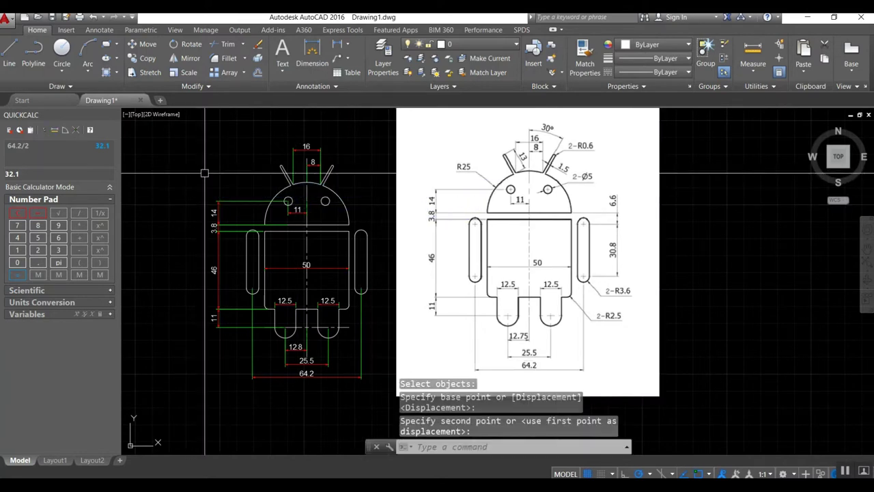
key(Return)
click(393, 175)
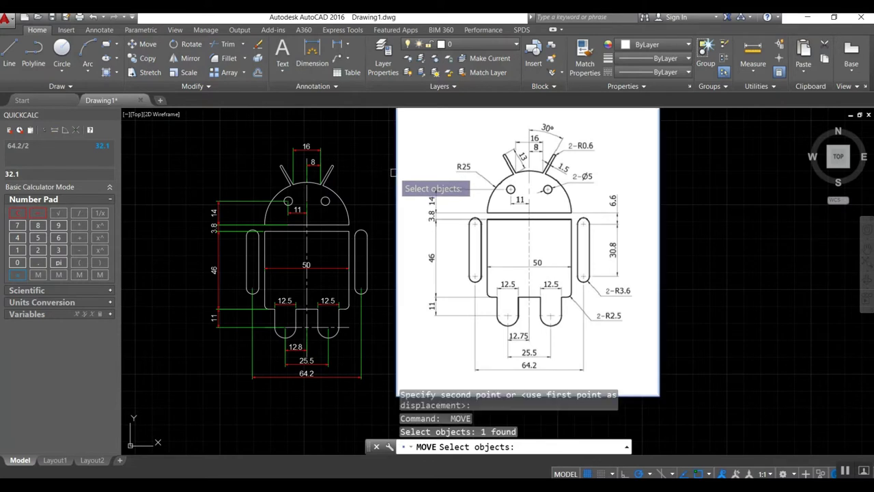
key(Return)
click(183, 175)
click(204, 176)
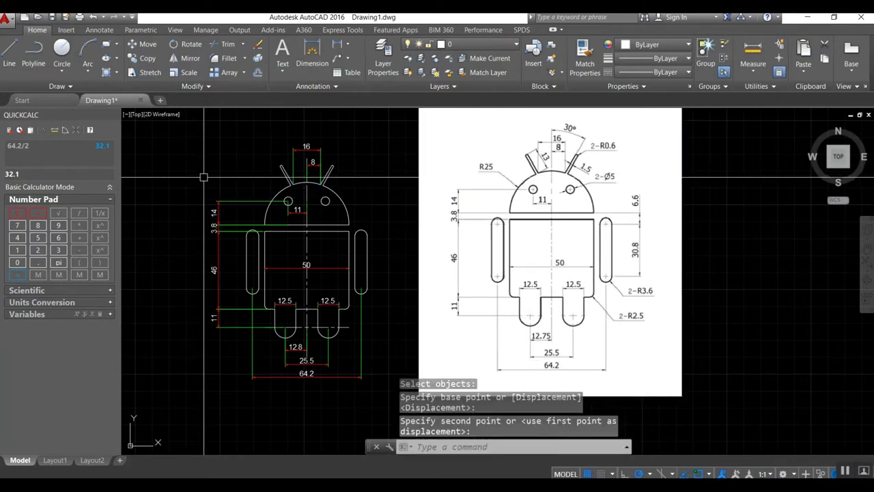
Add a 6.6 vertical linear dimension from the head's base to the right arm's top
text(li)
key(Return)
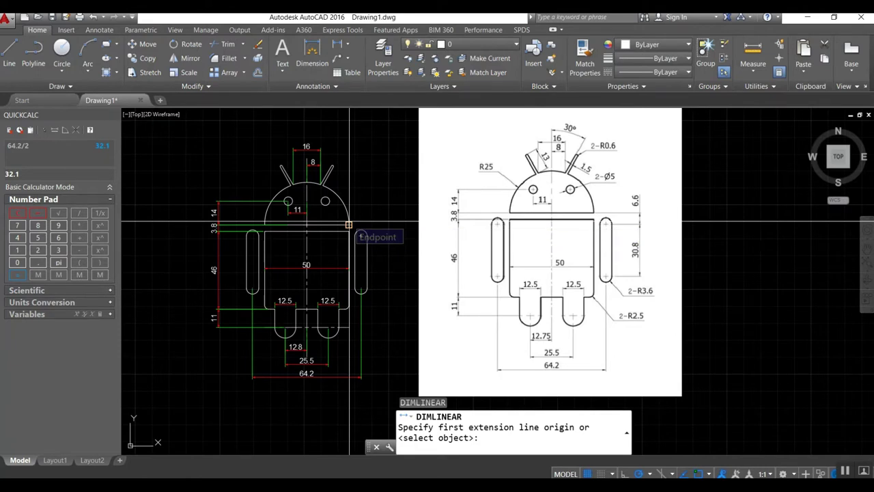
click(349, 225)
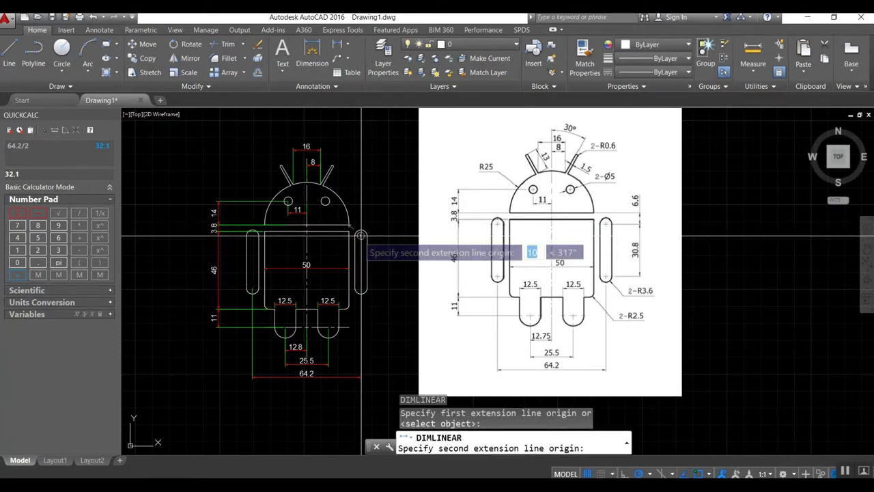
click(361, 236)
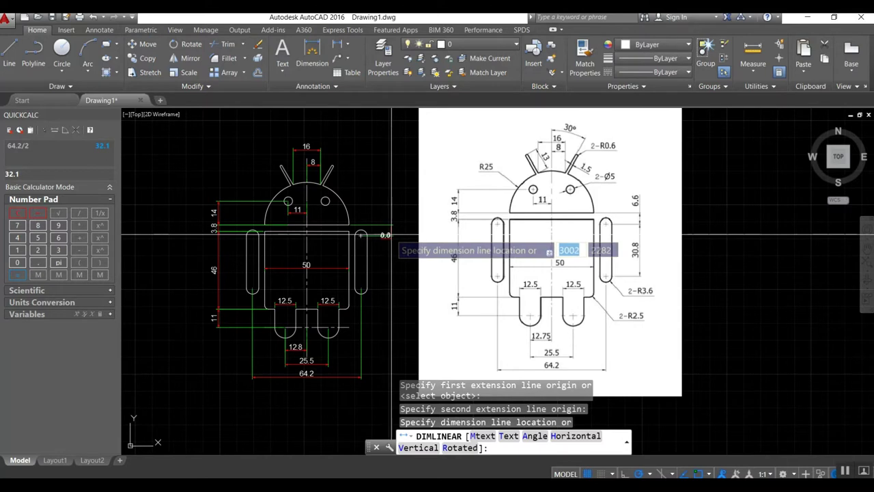
click(392, 237)
scroll(389, 234, up, 3)
click(384, 244)
click(385, 246)
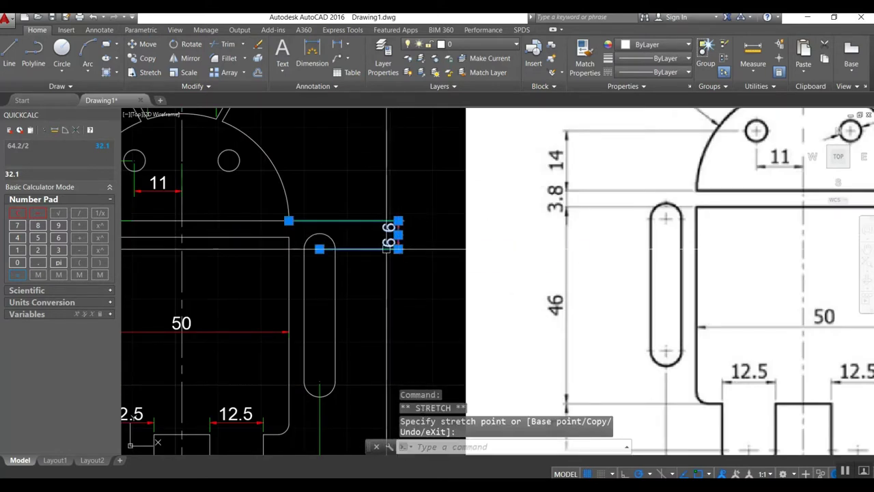
key(Escape)
scroll(350, 208, down, 2)
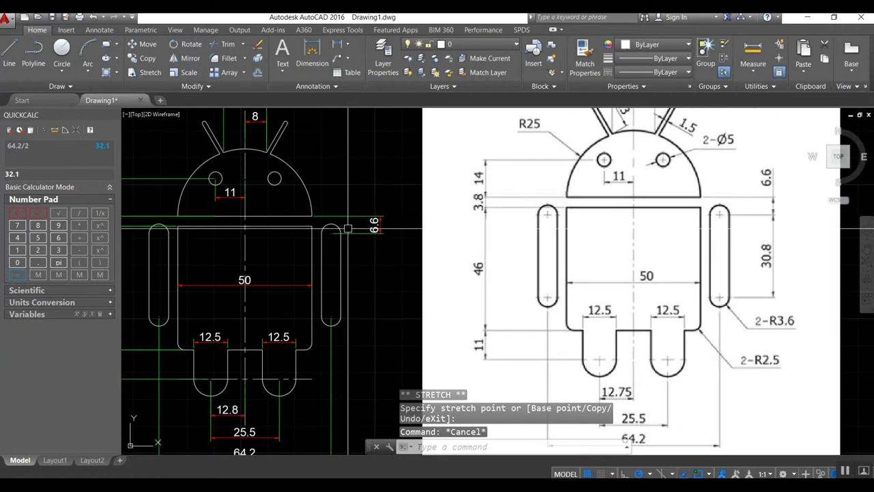
Chain a continued 30.8 dimension down to the right arm's lower end
text(dim)
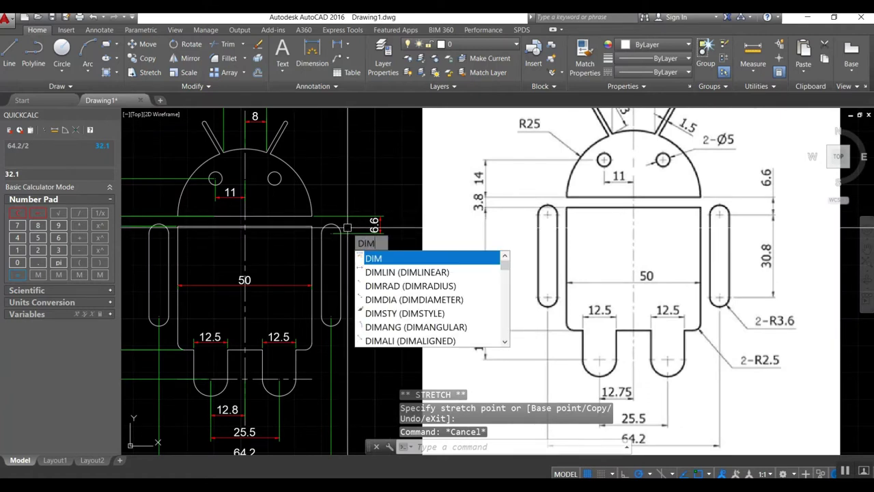
text(con)
key(Return)
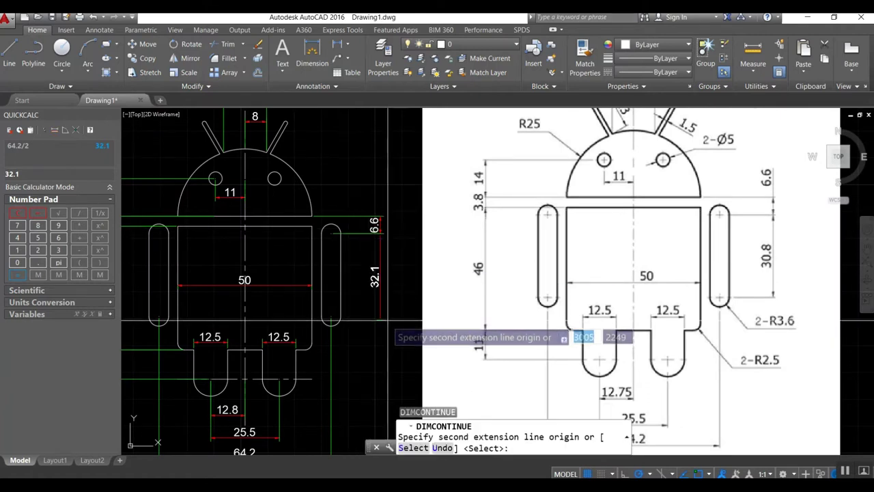
click(330, 317)
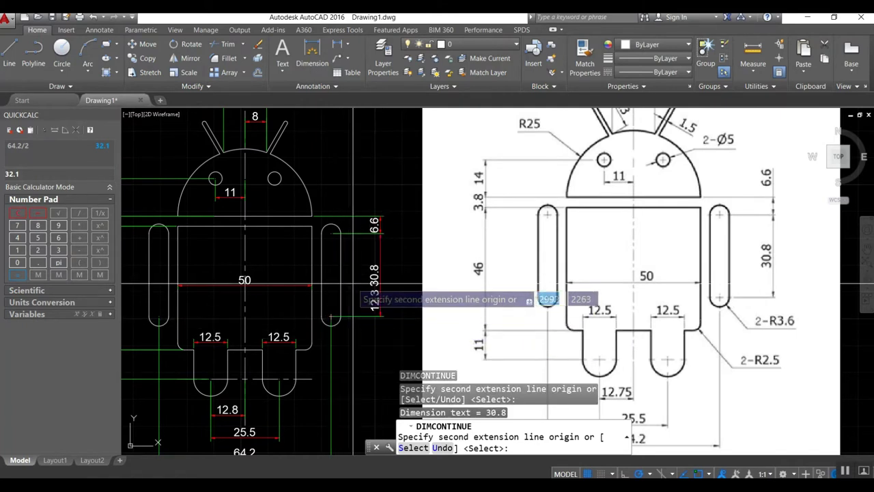
key(Escape)
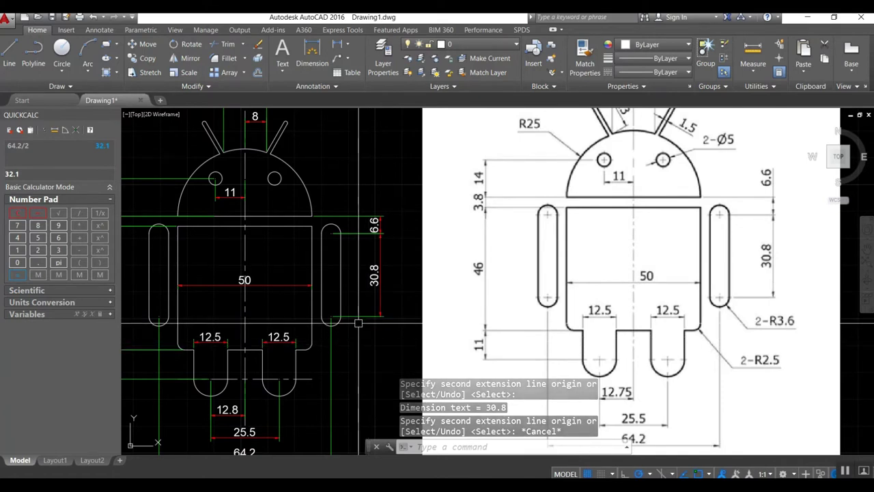
text(DIM)
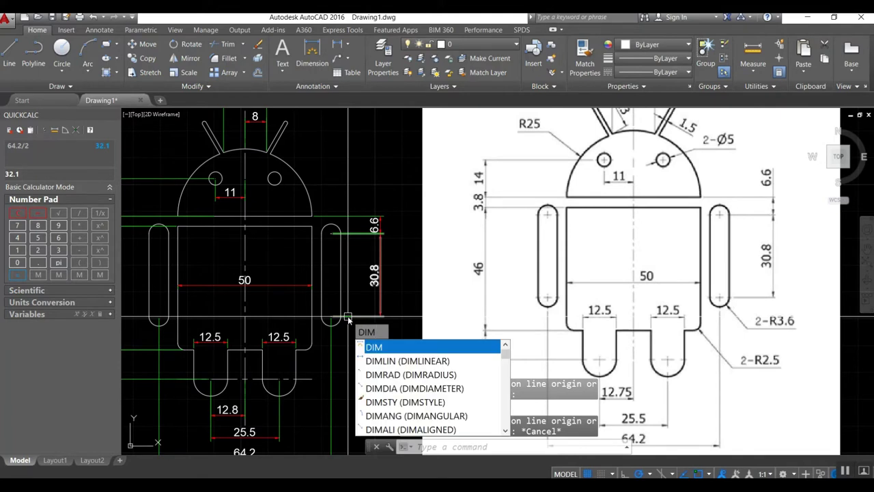
text(a)
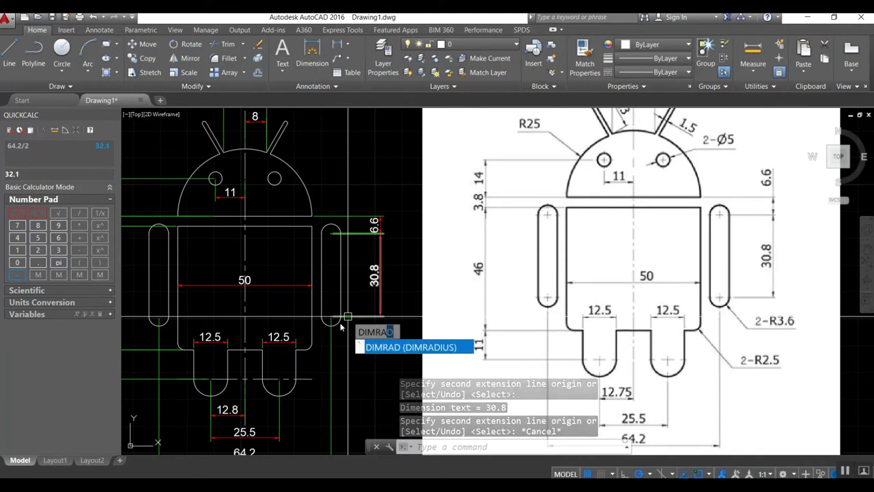
Add radius dimensions R3.6 on the right arm's rounded end and R2.5 on the leg's curve
key(Return)
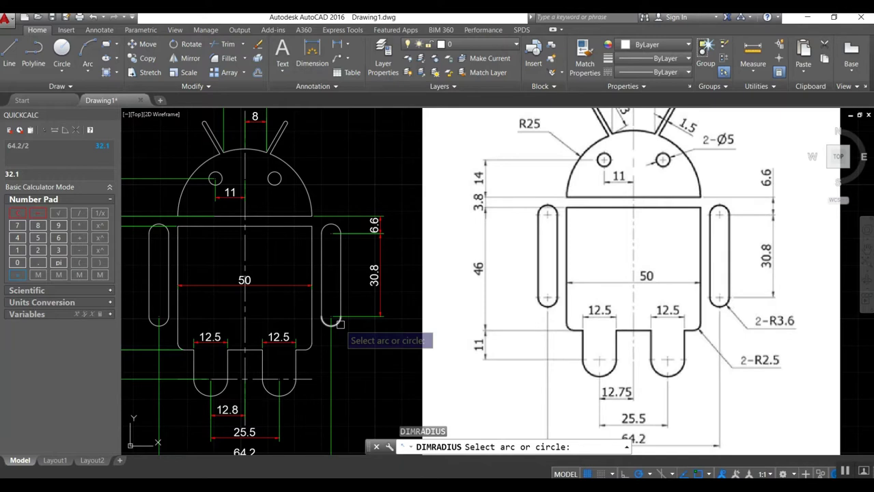
click(339, 324)
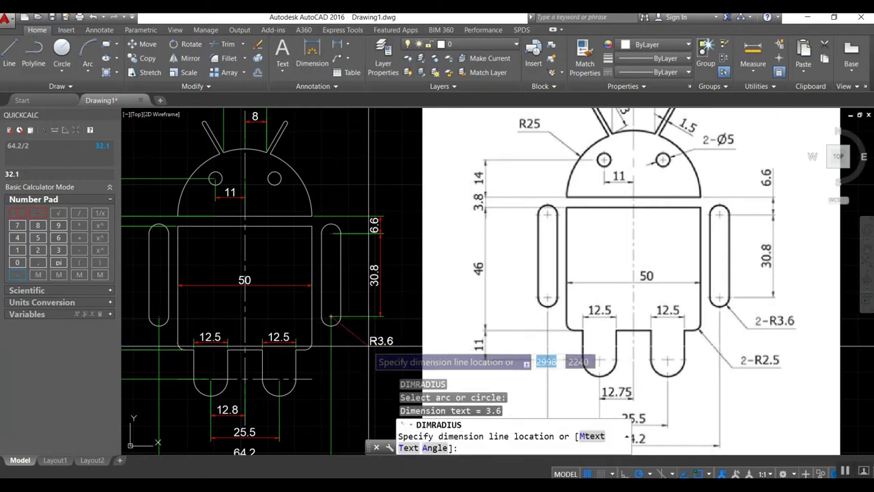
click(371, 348)
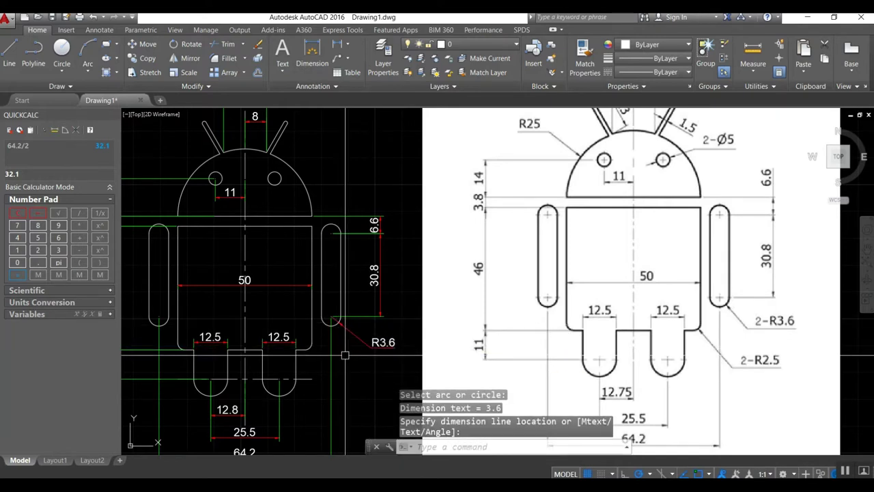
key(Return)
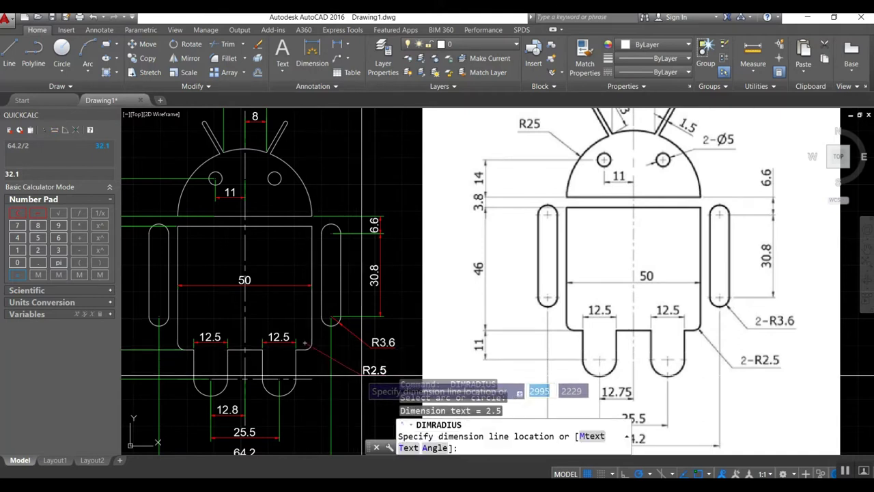
click(362, 375)
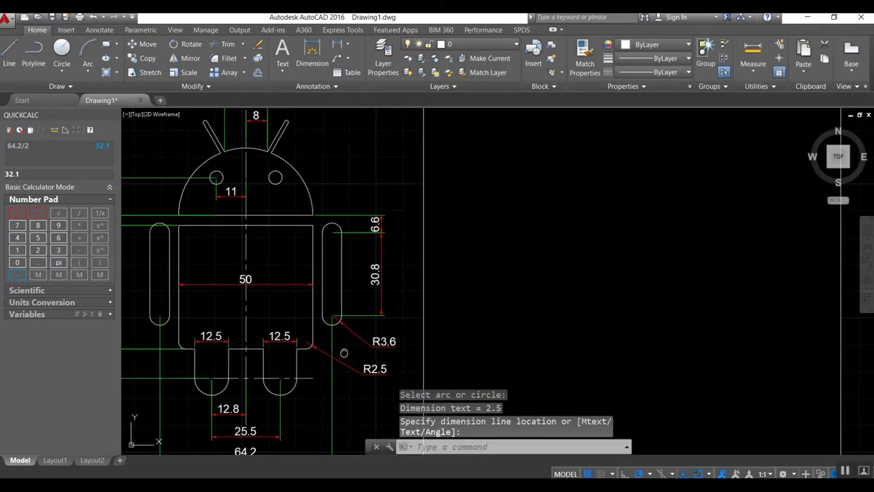
middle_drag(340, 323, 352, 322)
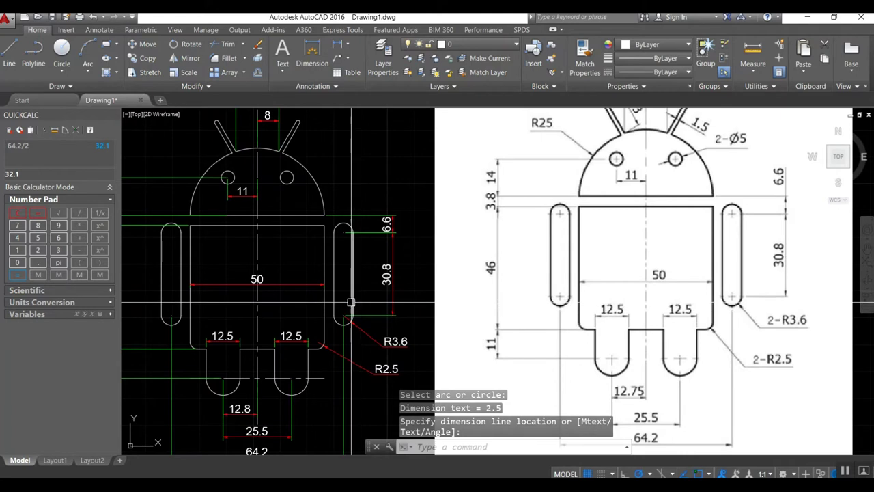
mouse_move(348, 294)
middle_down()
mouse_move(361, 261)
mouse_move(361, 339)
middle_up()
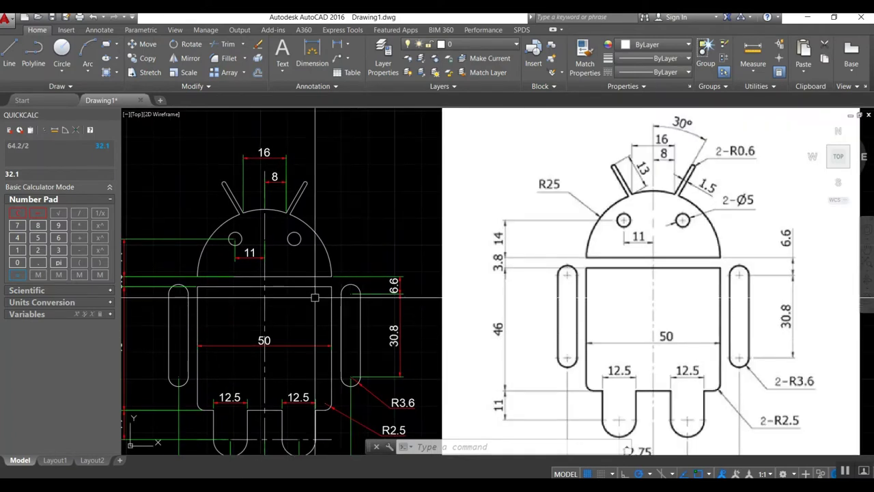
Place the R25 radius dimension on the head, undoing the accidental grip stretch
text(dimradius)
key(Return)
click(217, 230)
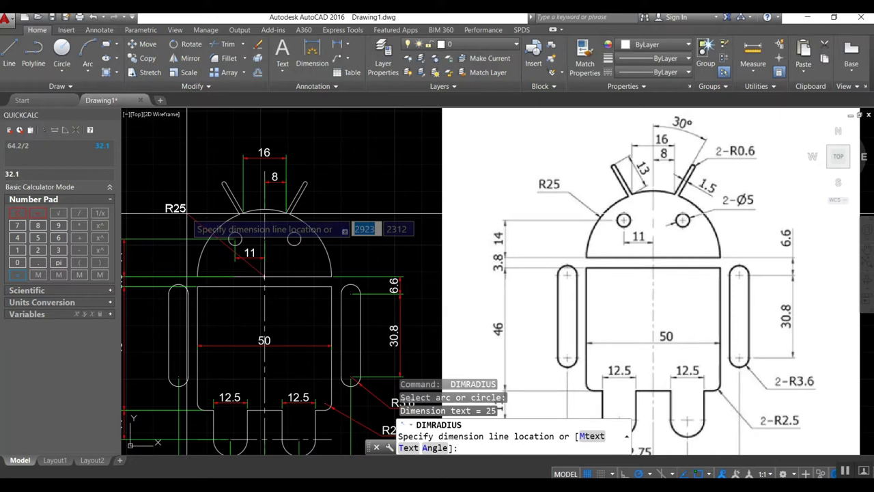
click(187, 214)
click(264, 275)
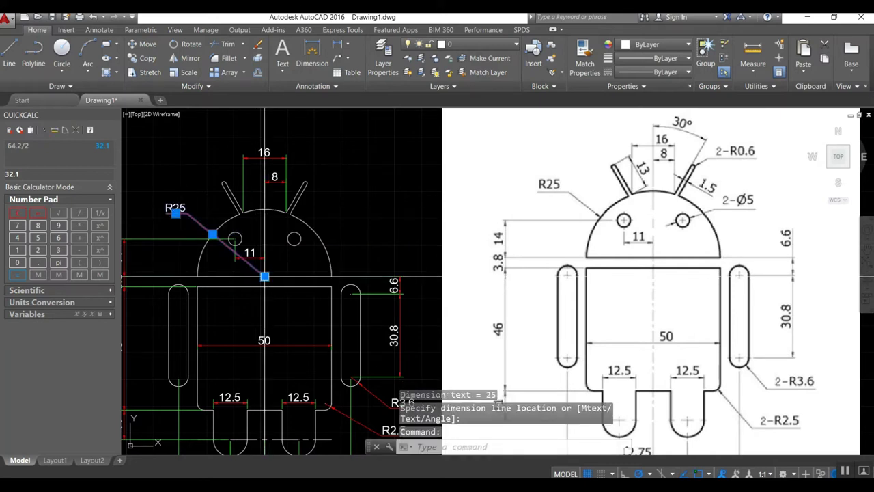
click(265, 276)
click(154, 202)
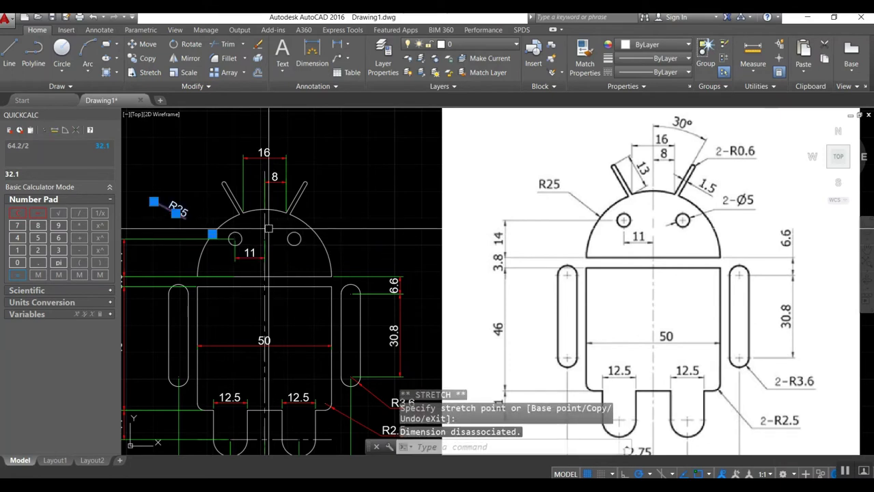
click(177, 213)
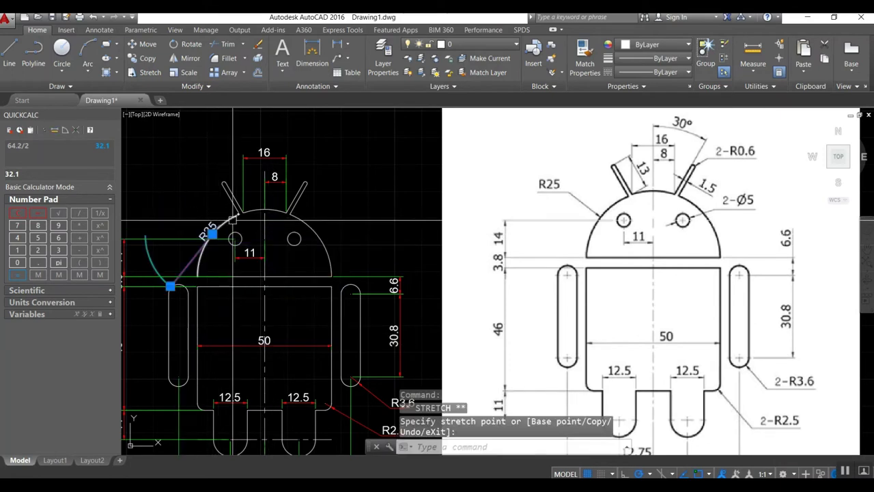
key(Escape)
key(ctrl+z)
key(ctrl+z)
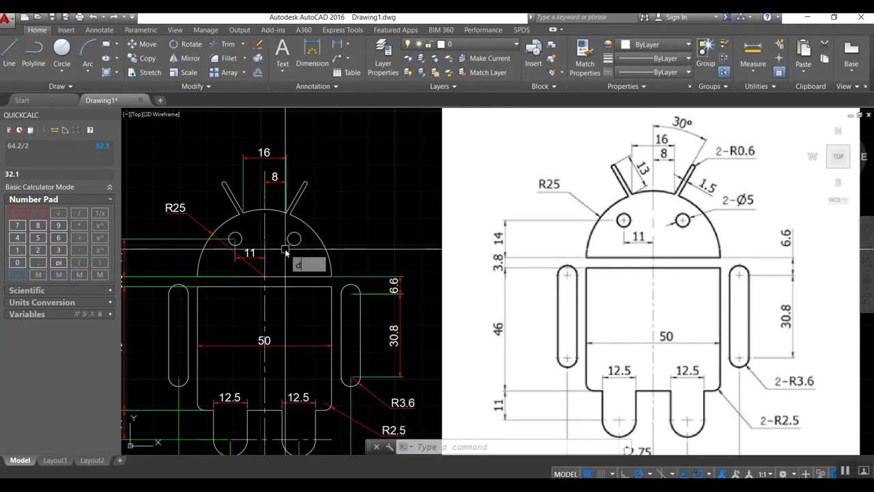
Dimension the right antenna's rounded tip with an R0.8 radius
text(im)
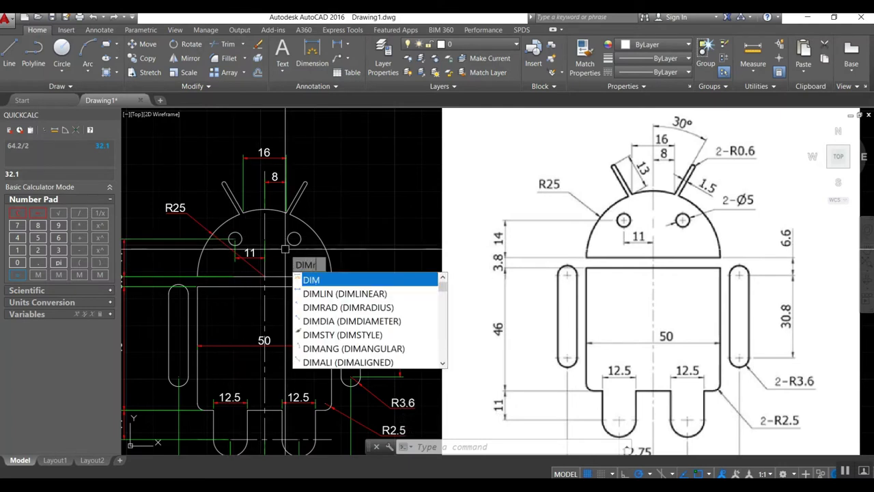
text(ad)
key(Return)
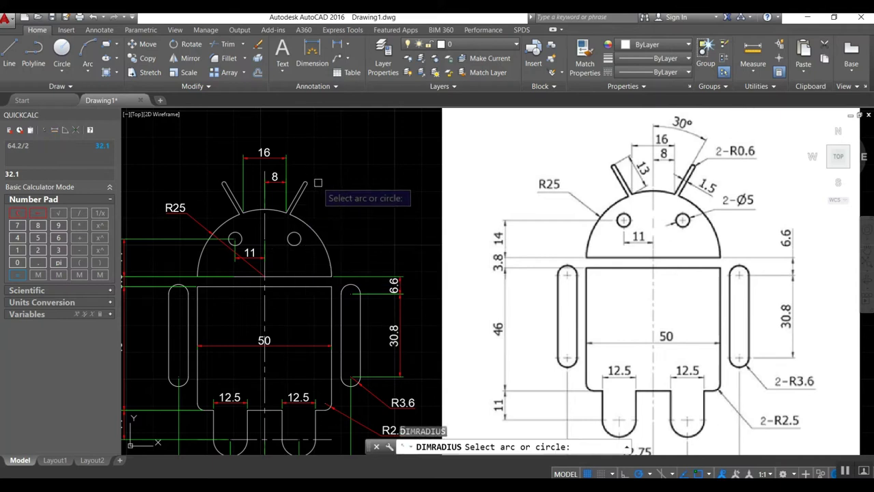
click(308, 181)
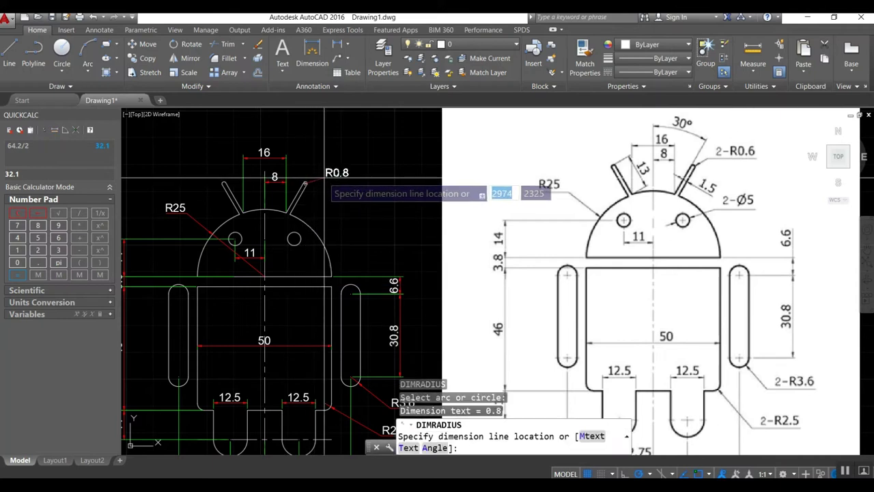
click(325, 176)
text(D)
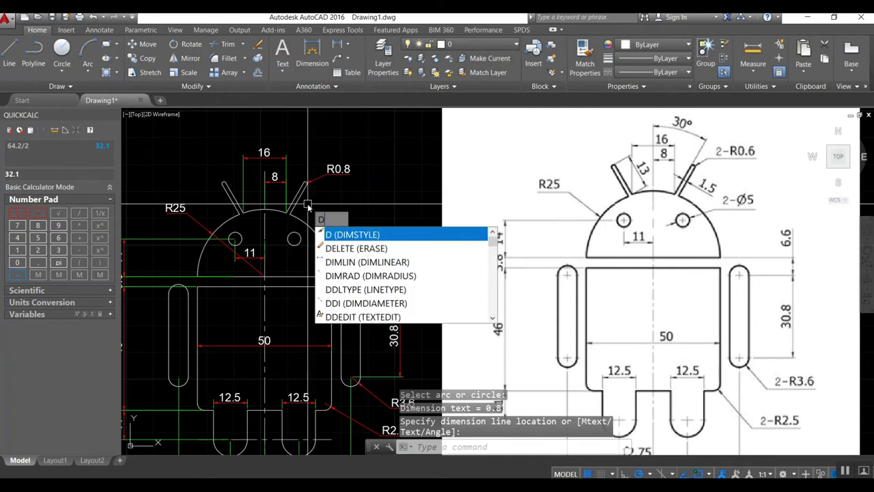
Add a Ø5 diameter dimension to the right eye circle
text(imdi)
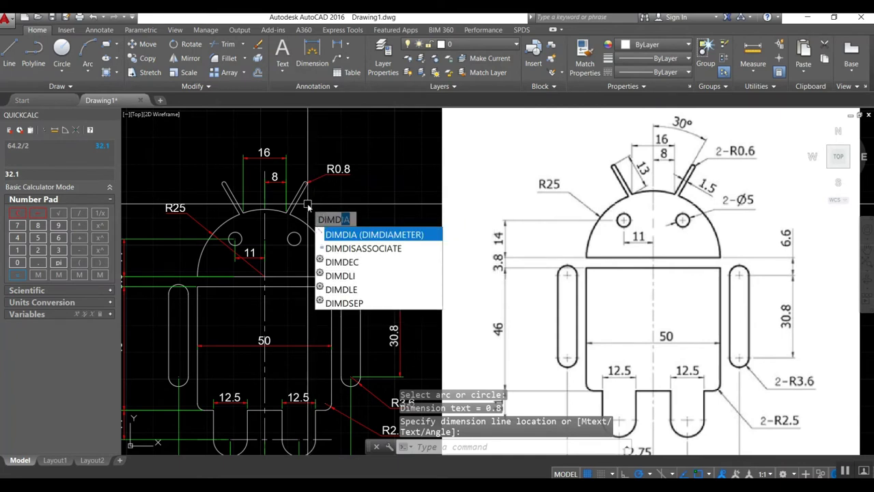
key(Return)
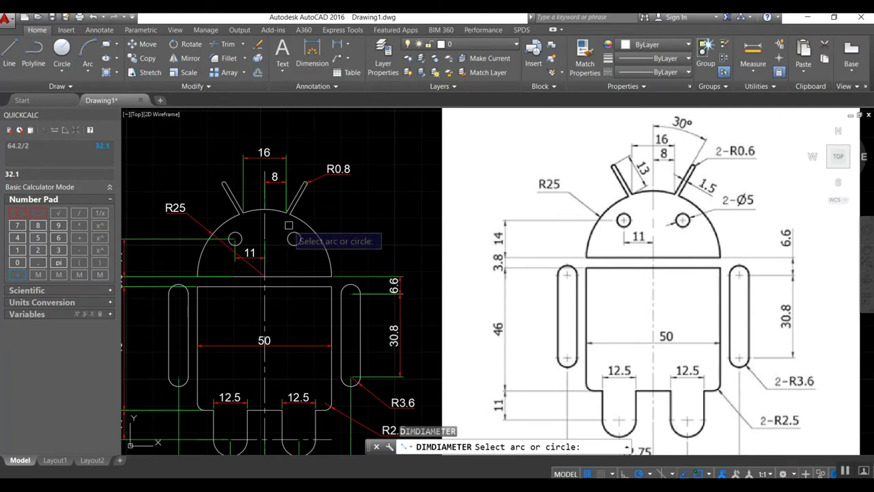
click(294, 239)
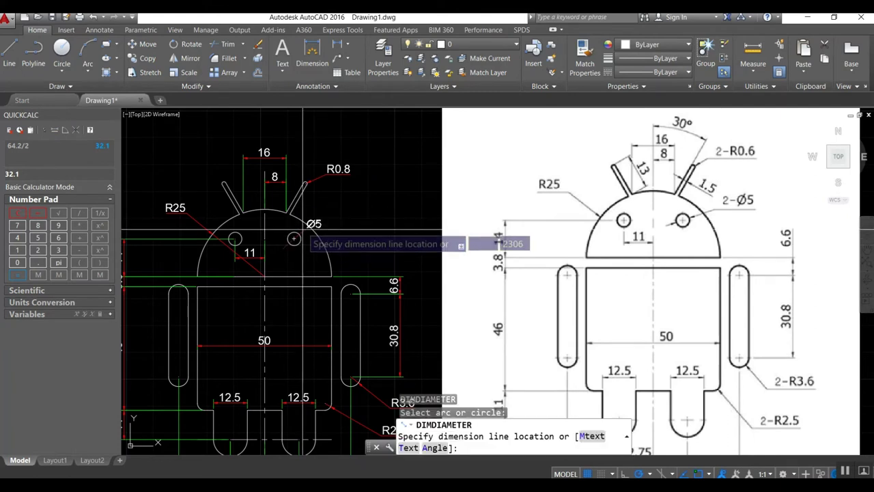
click(334, 215)
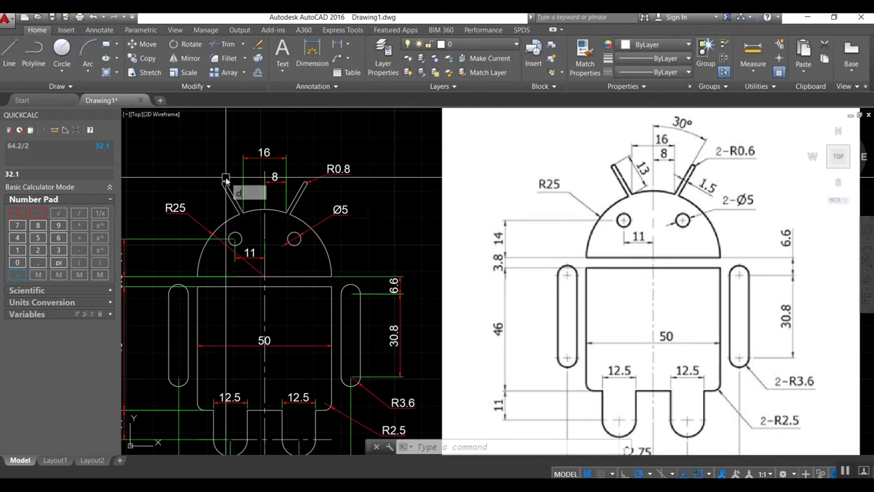
Add an aligned 13 dimension along the left antenna from tip to base
text(ima)
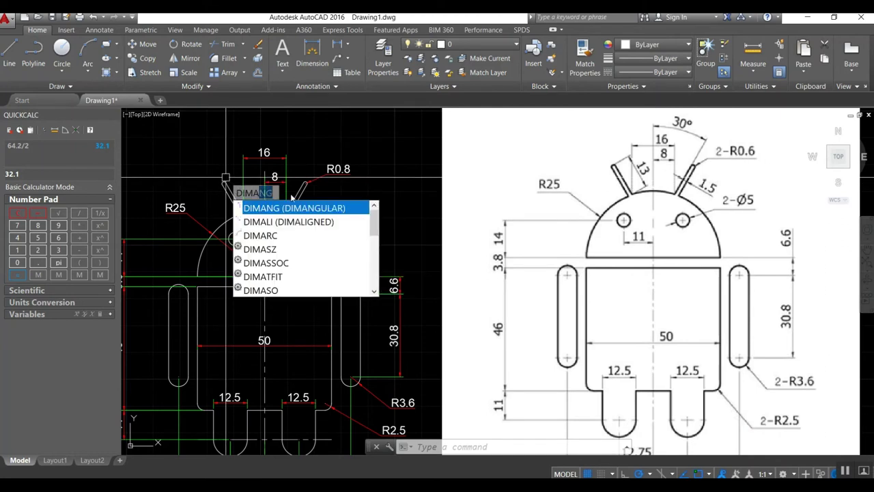
click(303, 231)
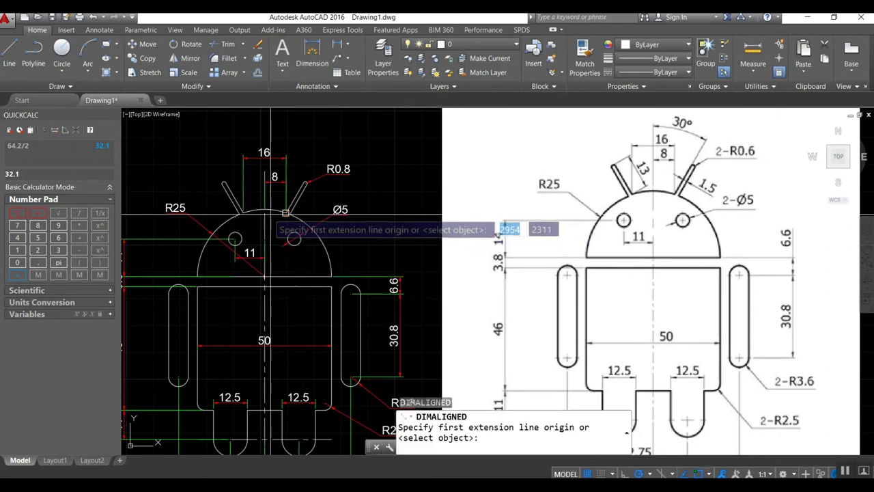
click(228, 184)
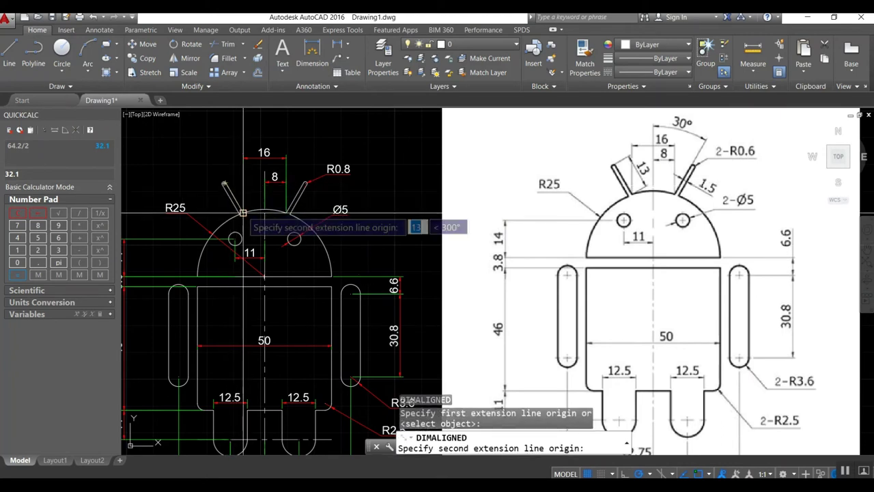
click(238, 211)
scroll(242, 199, up, 4)
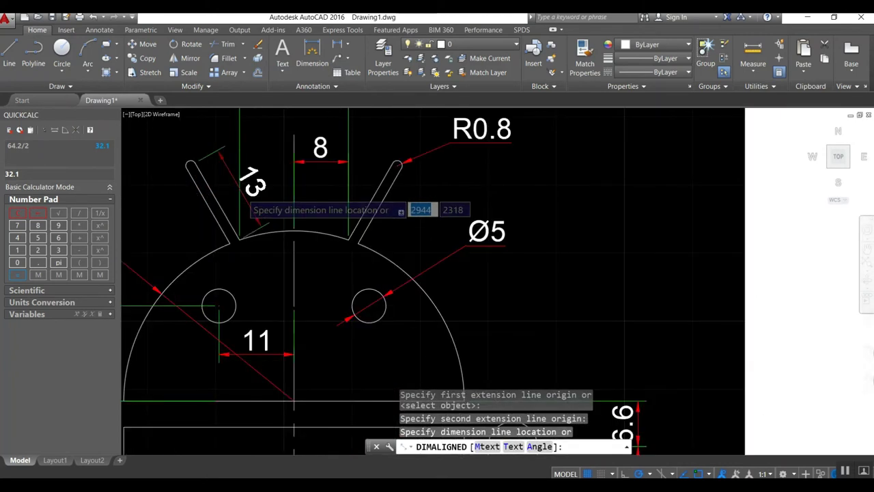
scroll(232, 197, up, 2)
click(224, 198)
scroll(229, 201, down, 2)
scroll(236, 210, down, 2)
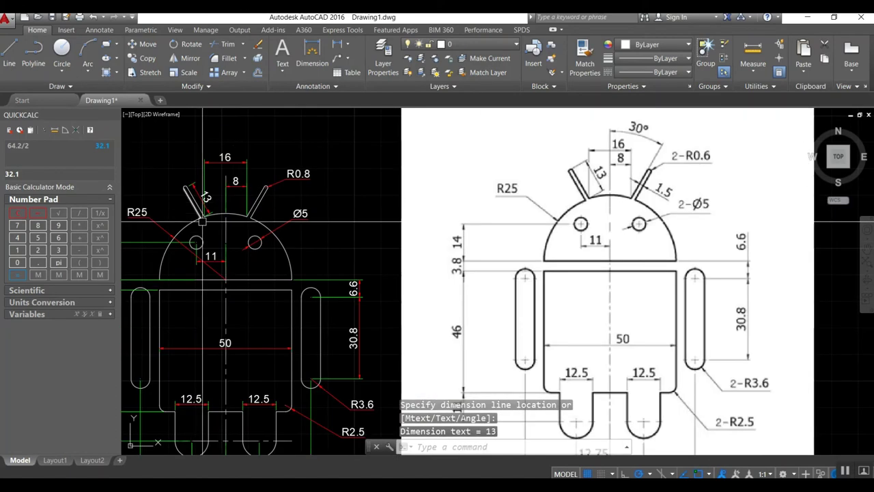
scroll(252, 200, up, 3)
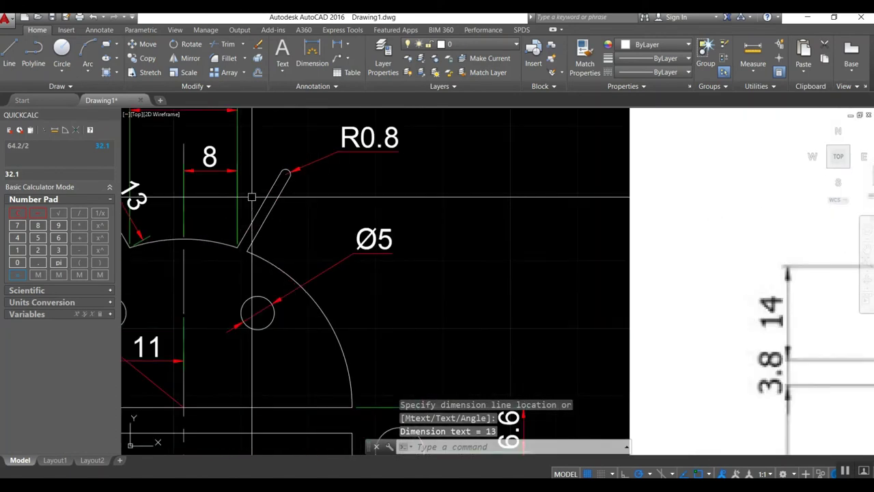
scroll(259, 209, up, 2)
Add an aligned 1.5 dimension across the right antenna's width
key(Return)
click(263, 218)
click(276, 220)
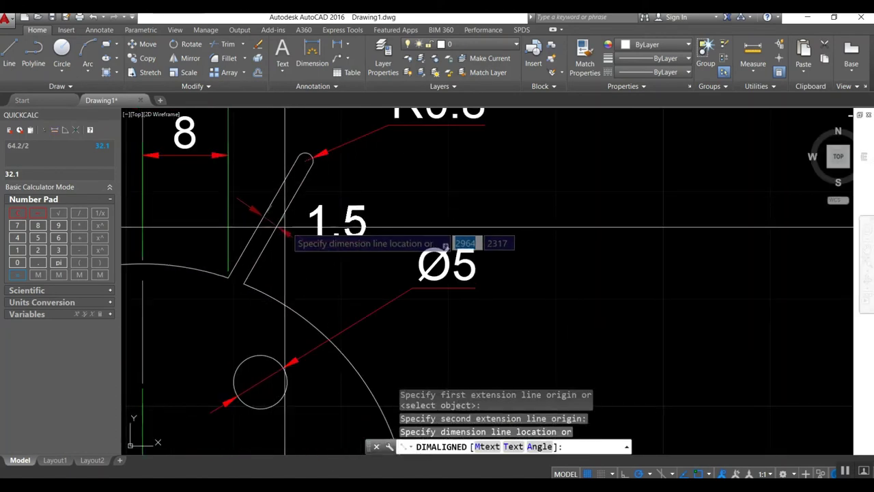
key(Escape)
text(DIM)
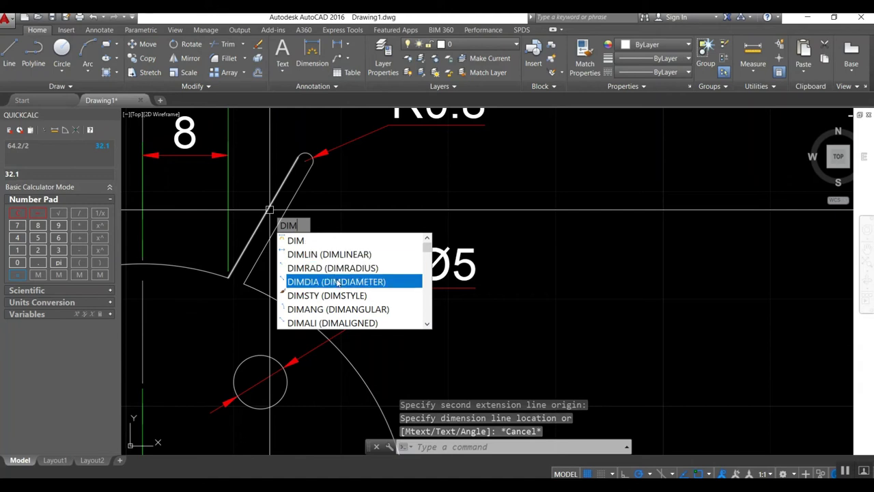
text(a)
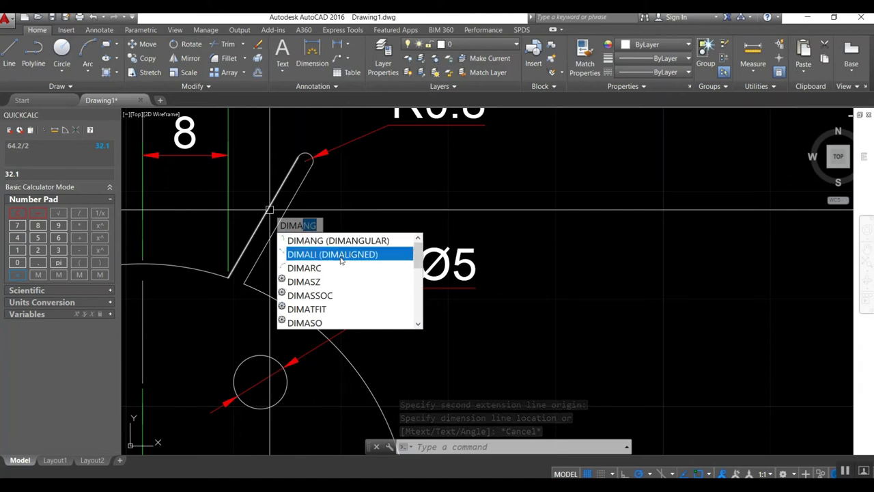
click(343, 254)
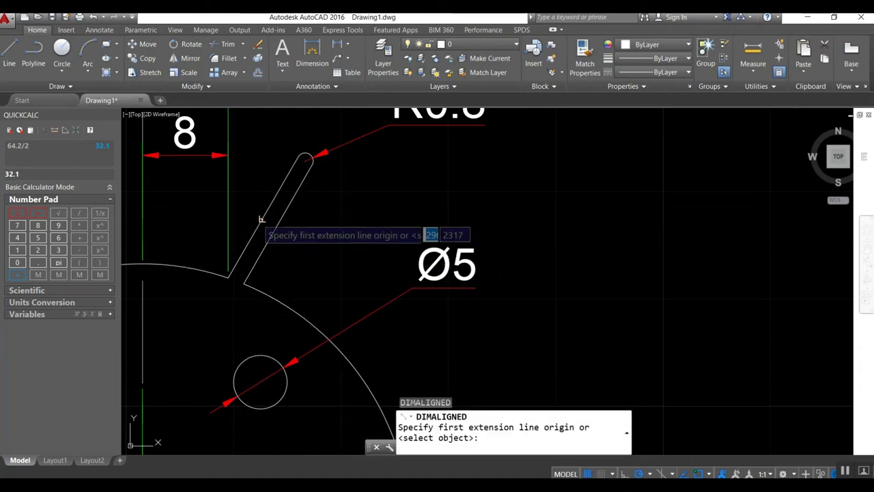
click(276, 224)
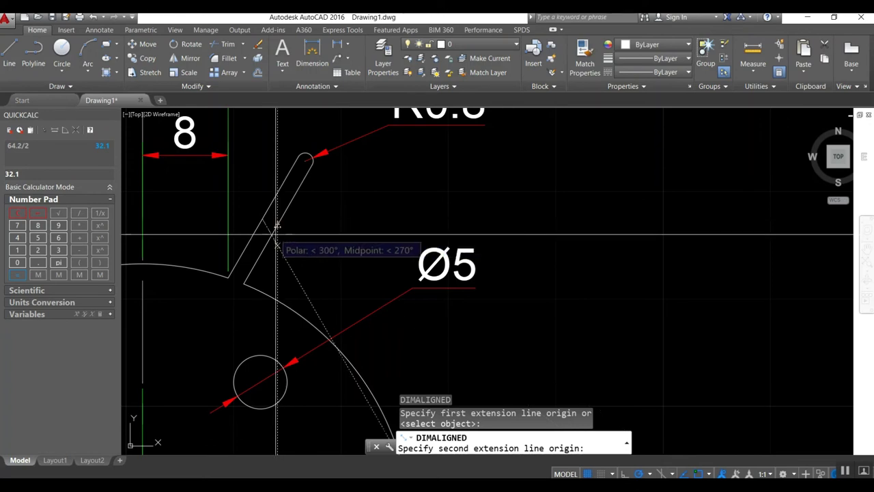
scroll(272, 243, up, 4)
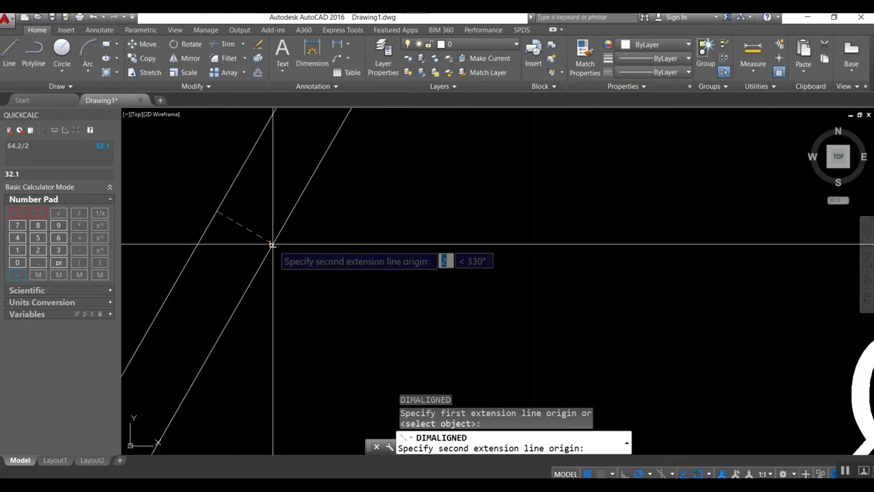
click(272, 244)
click(280, 205)
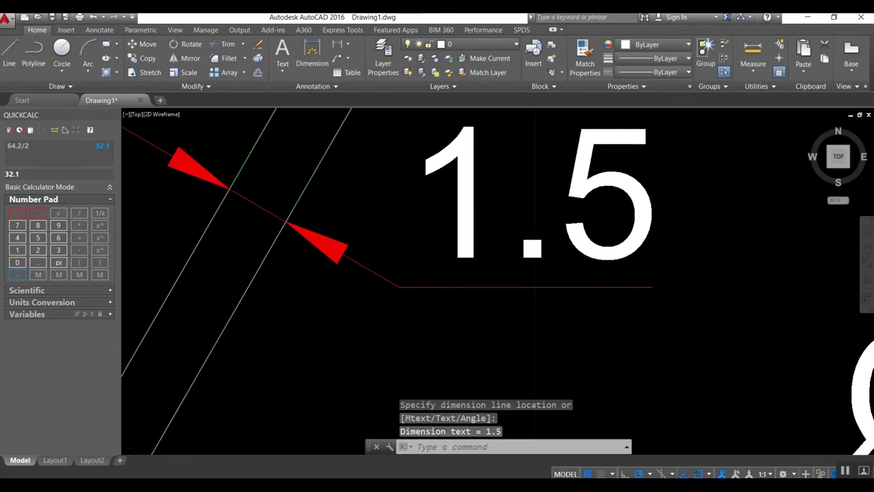
scroll(281, 267, down, 4)
scroll(281, 266, down, 4)
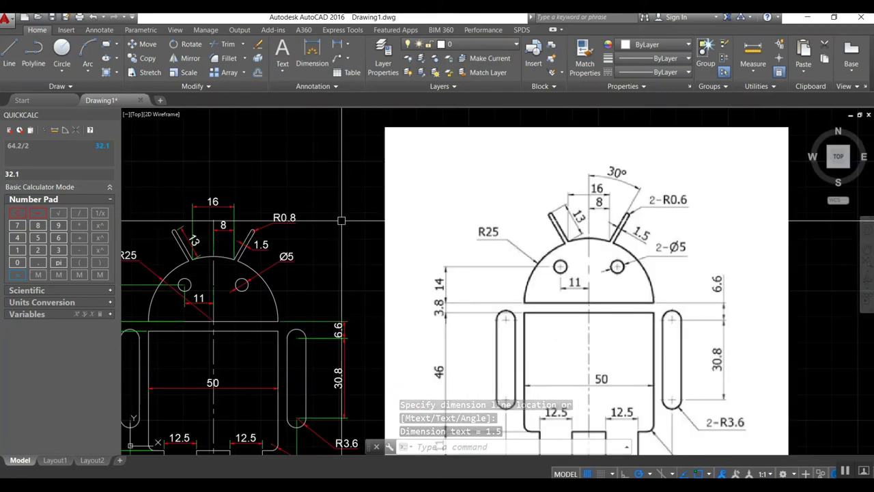
Dimension the 30° angle between the vertical centre line and the right antenna
text(DIM)
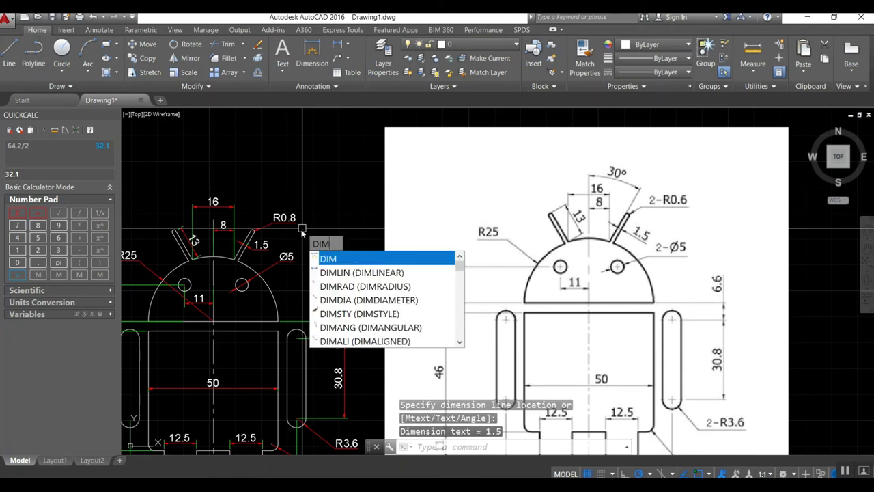
text(ANG)
key(Return)
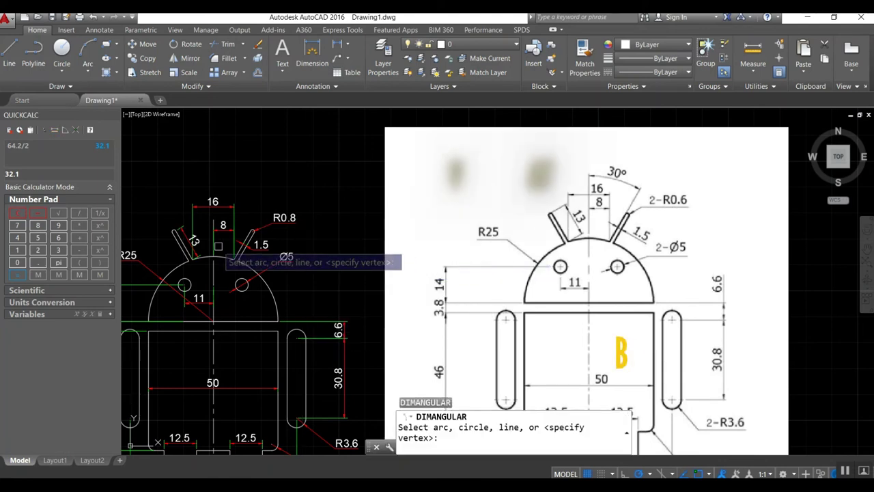
click(215, 221)
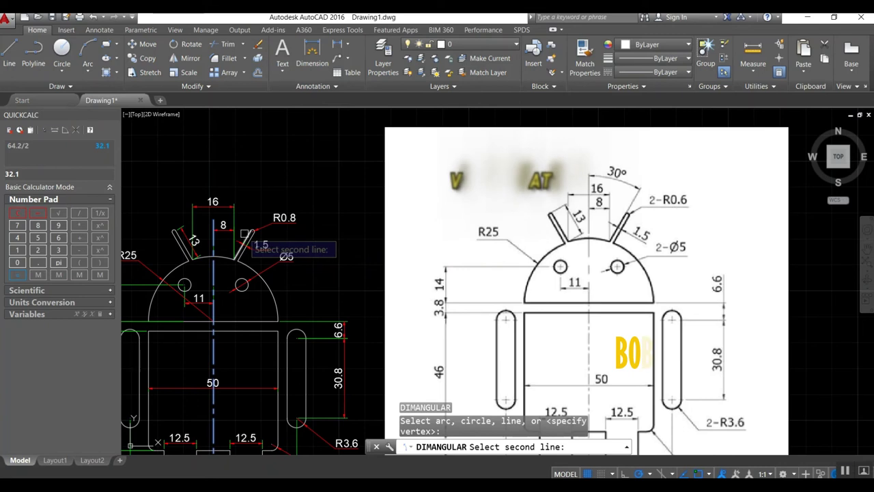
click(244, 233)
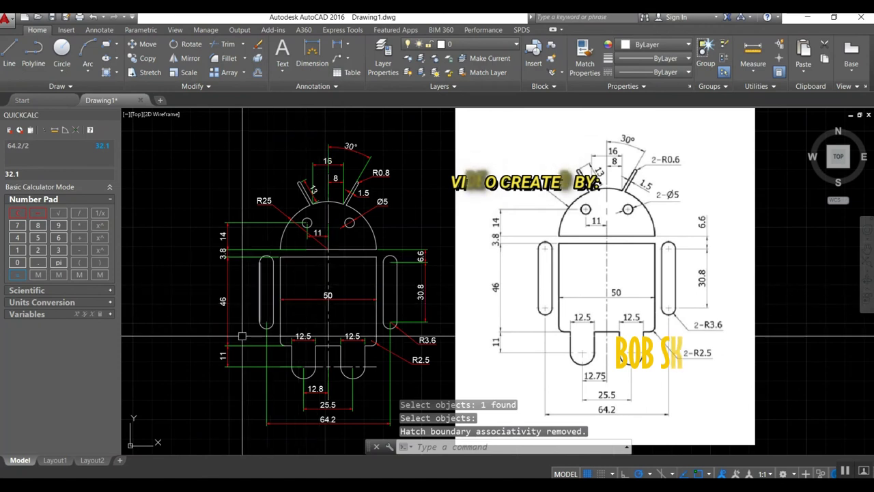
Zoom to extents to show the whole dimensioned robot drawing
text(z)
key(Return)
text(e)
key(Return)
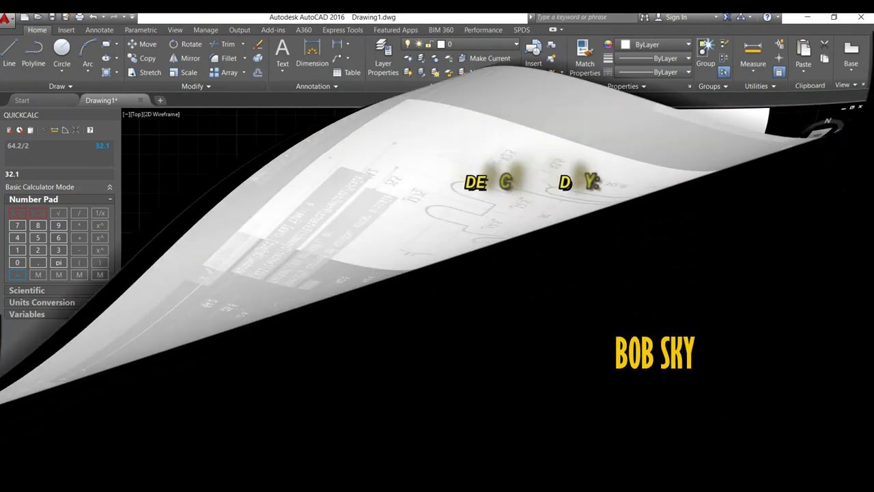